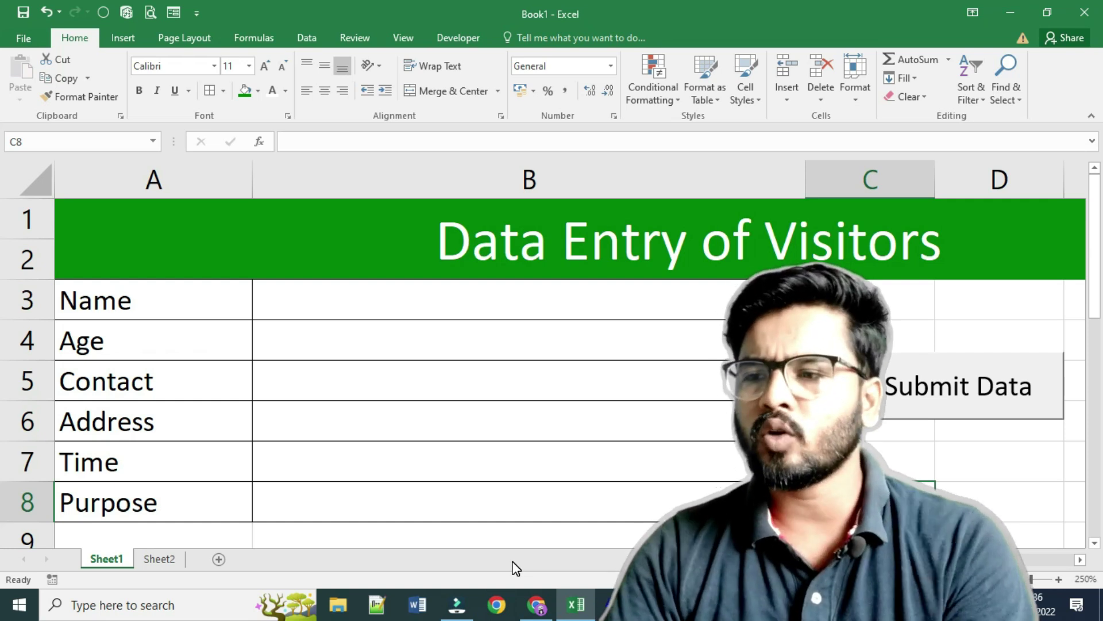
- Enter the visitor's name in B3 and age 28 in B4 of the form
{"action": "left_click", "coordinate": [292, 304]}
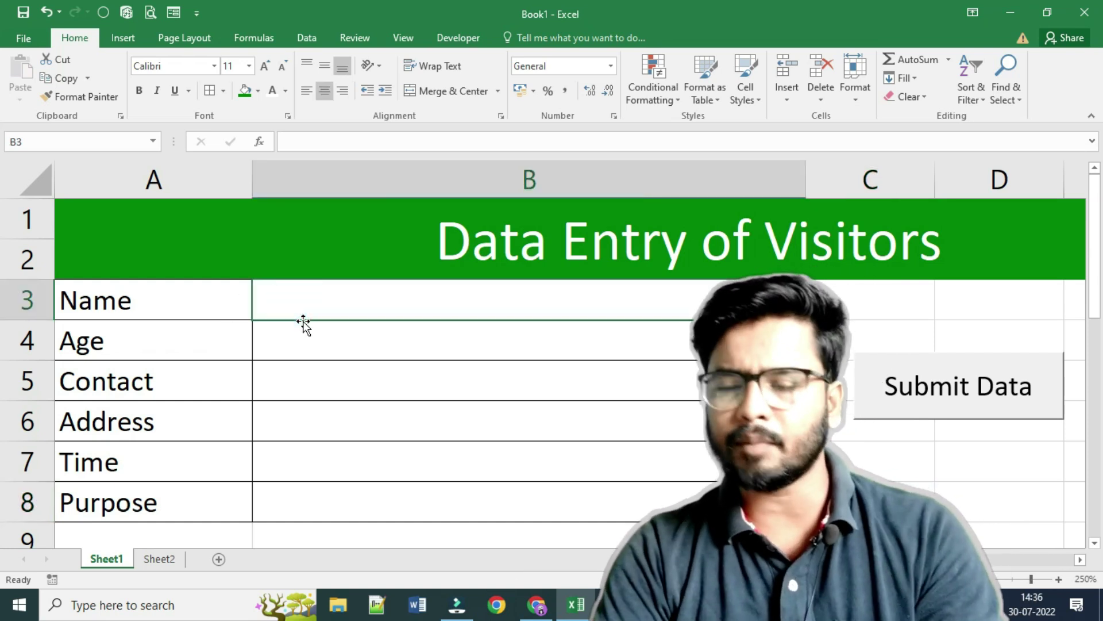
{"action": "type", "text": "Ra"}
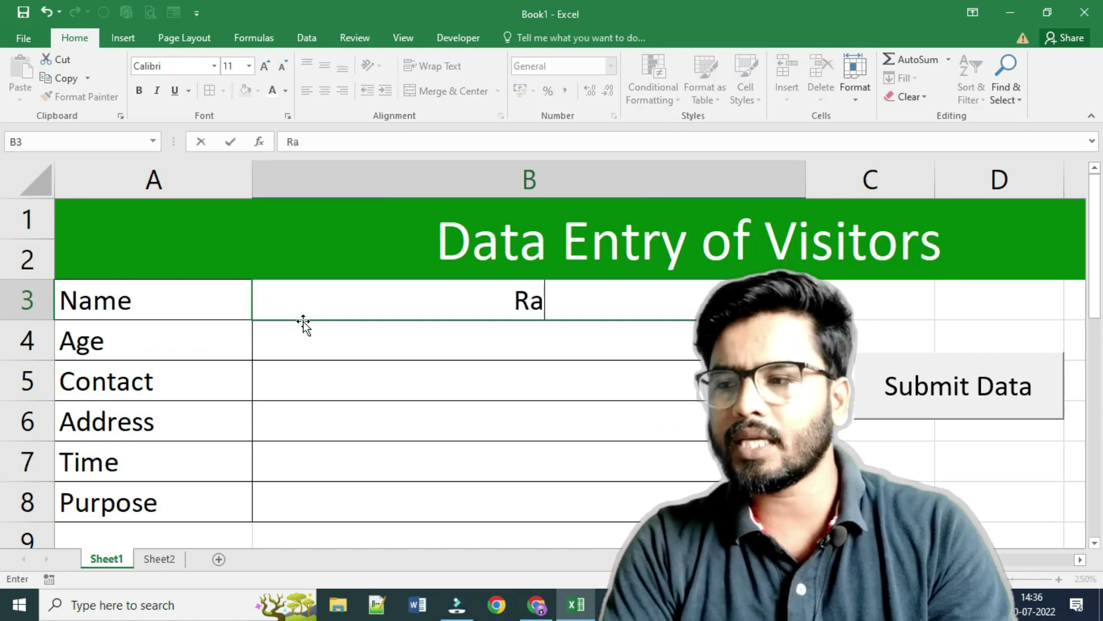
{"action": "type", "text": "jes"}
{"action": "key", "text": "BackSpace"}
{"action": "key", "text": "BackSpace"}
{"action": "key", "text": "BackSpace"}
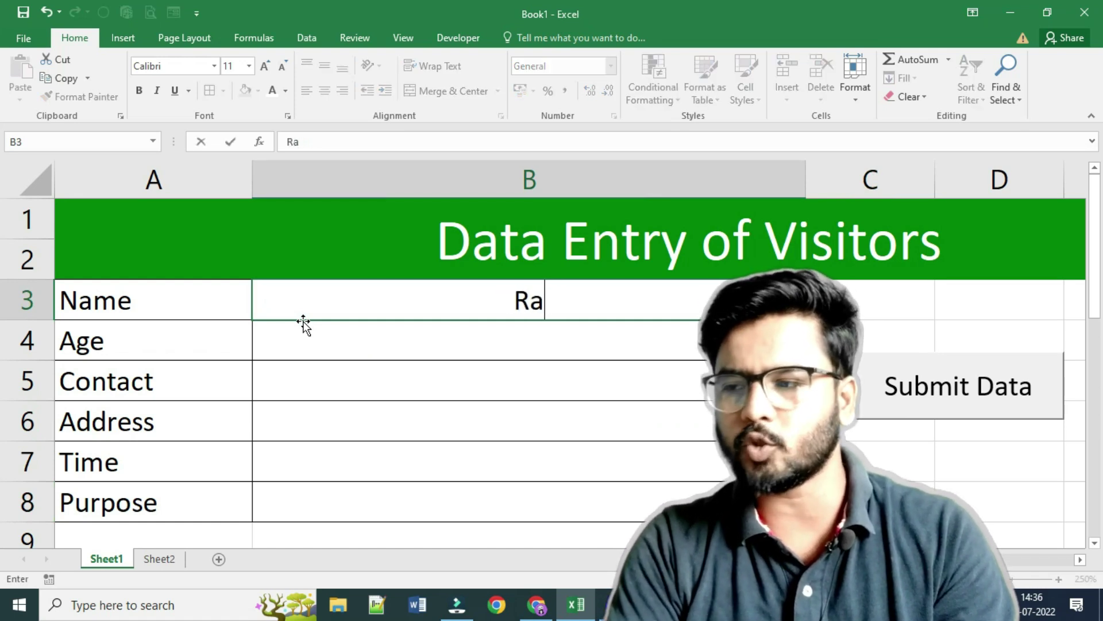
{"action": "type", "text": "ju"}
{"action": "key", "text": "Return"}
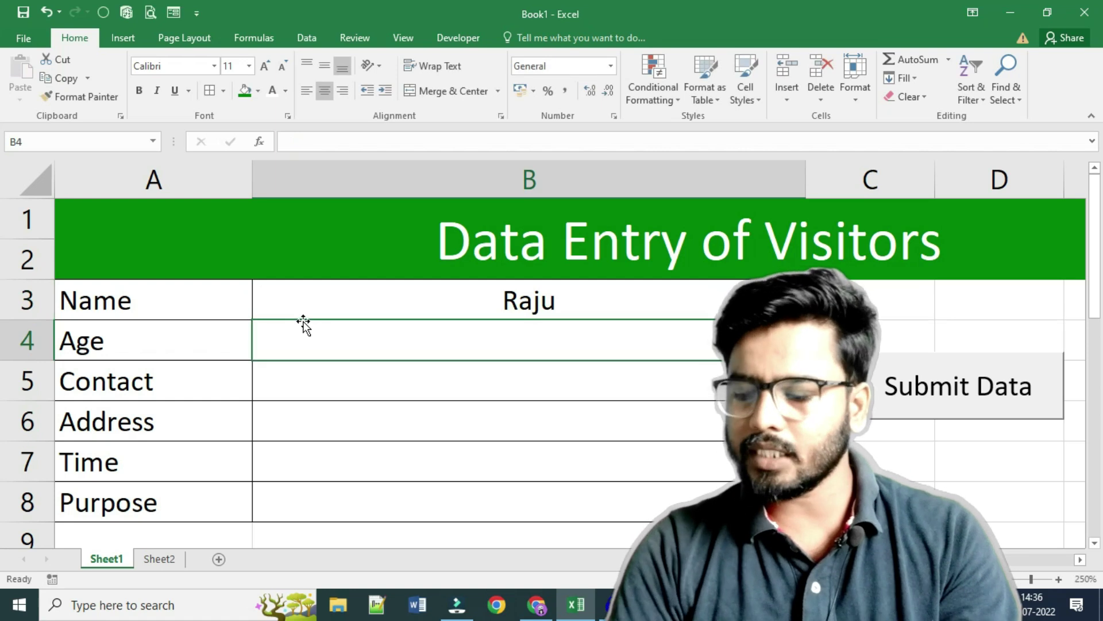
{"action": "type", "text": "28"}
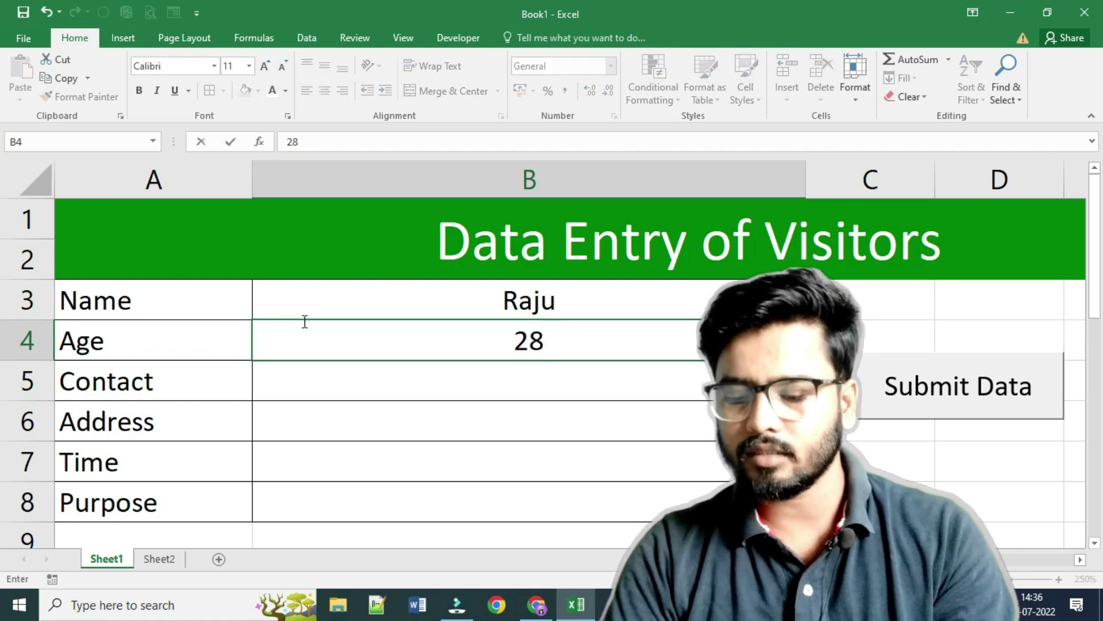
{"action": "key", "text": "Return"}
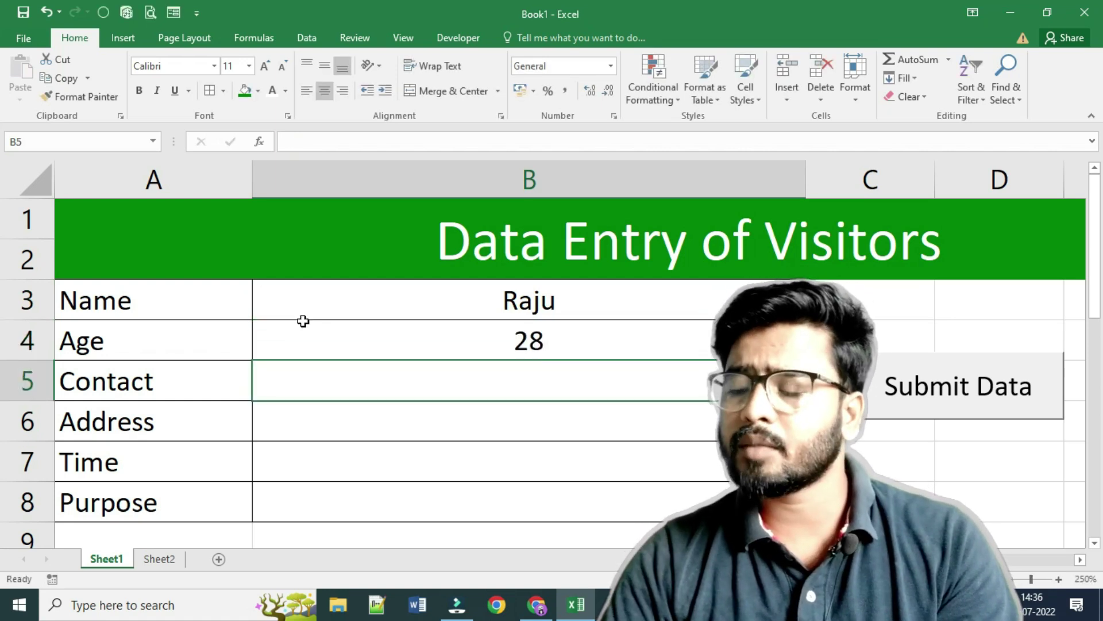
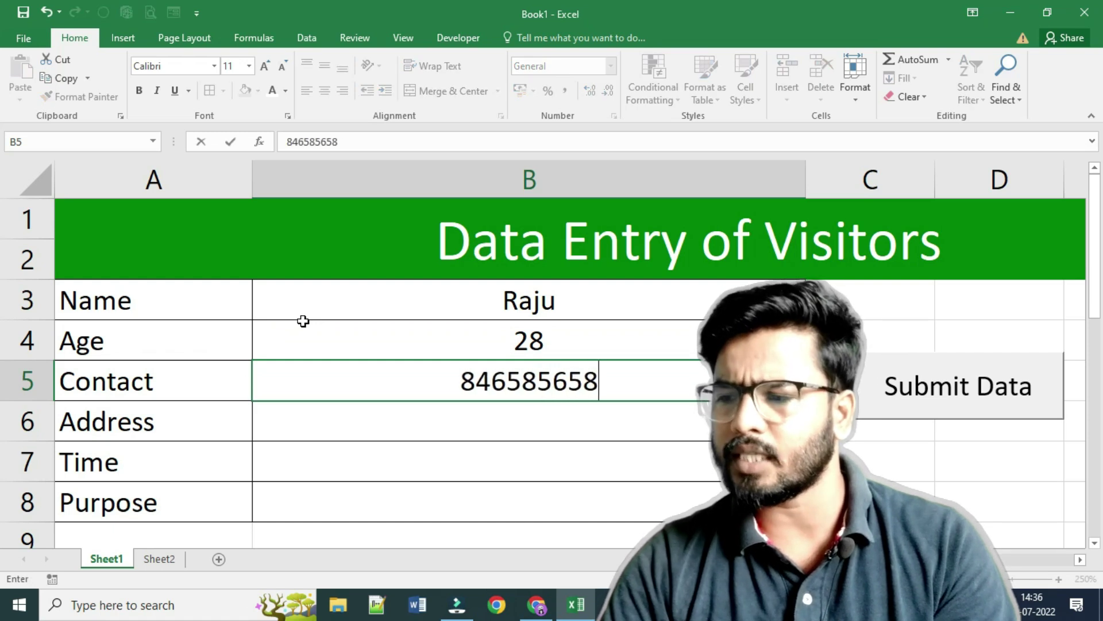
- Fill in the contact number, address, time 8:10 AM and purpose Enquiry, then view Sheet2's log
{"action": "key", "text": "Return"}
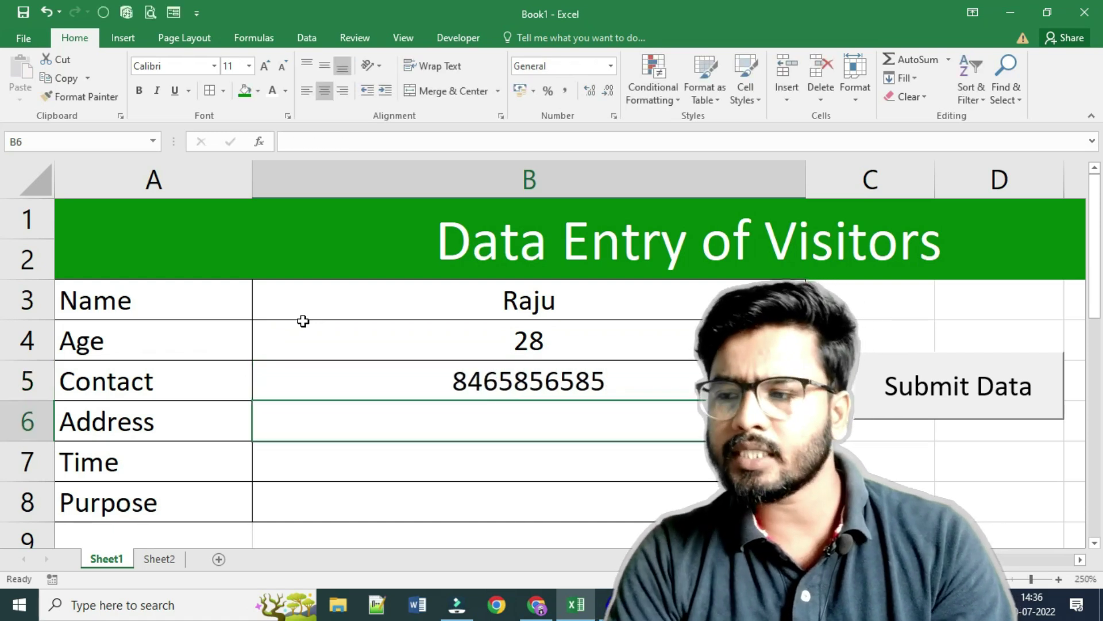
{"action": "type", "text": "Sector"}
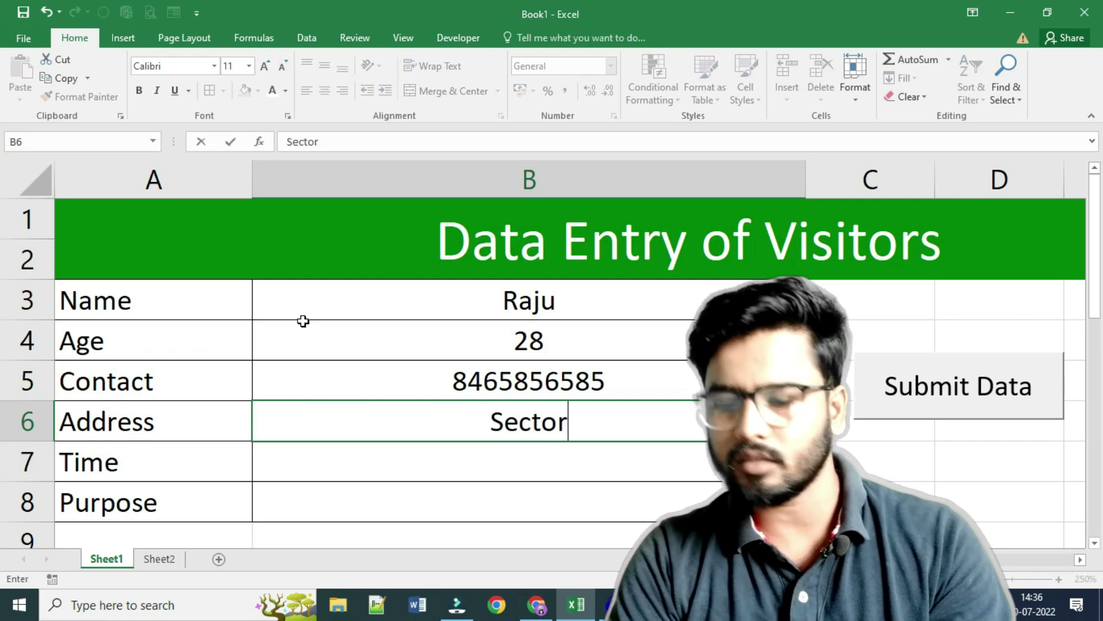
{"action": "type", "text": "-62, Noida"}
{"action": "key", "text": "Return"}
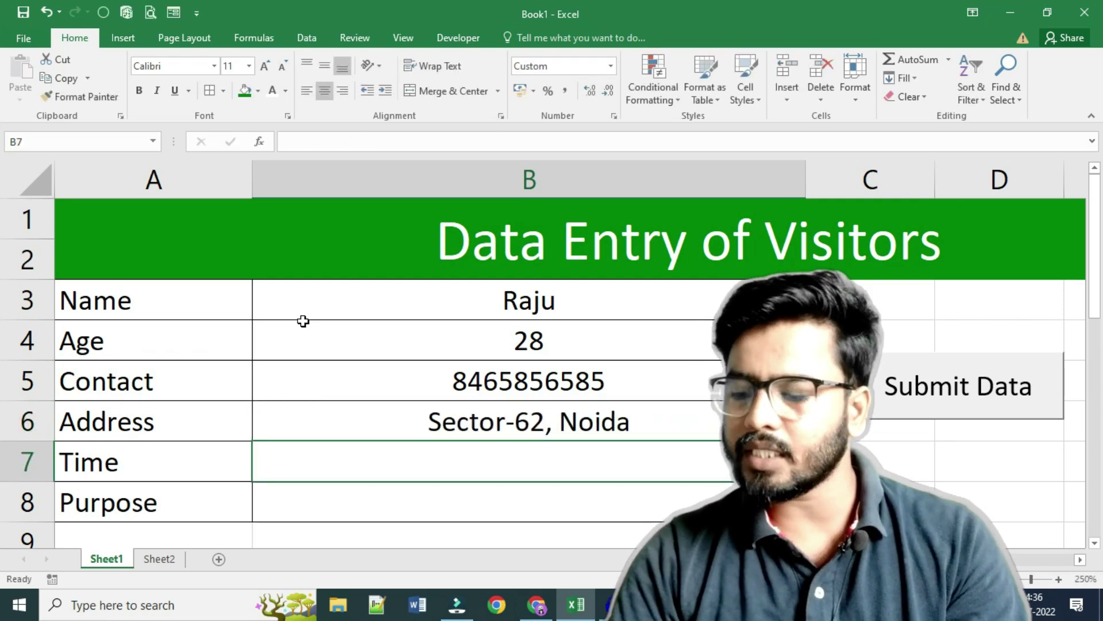
{"action": "type", "text": "8:10"}
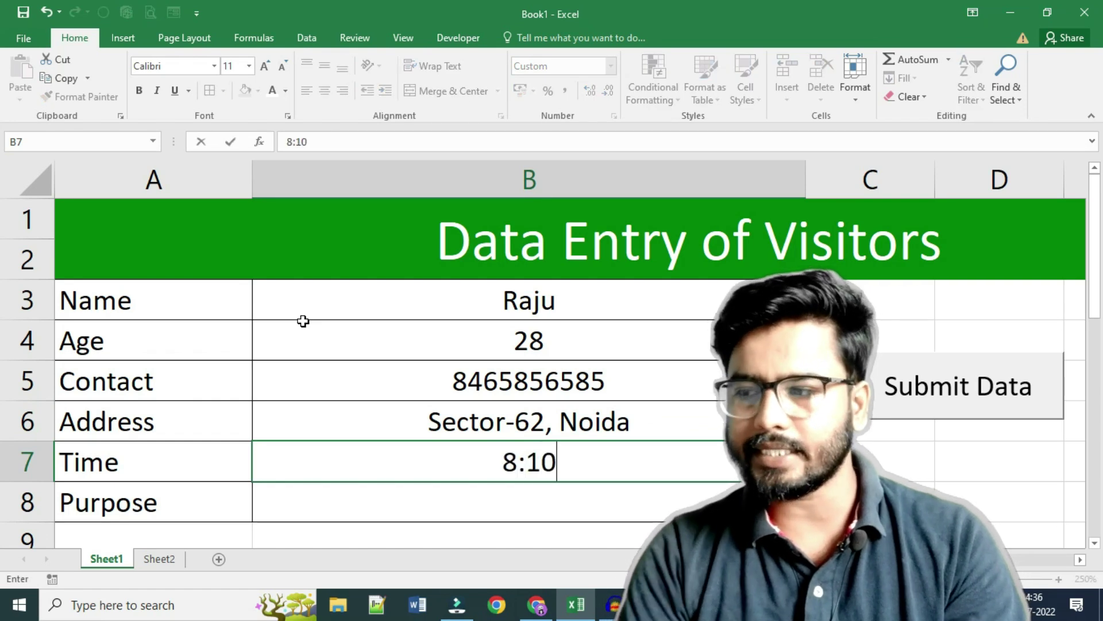
{"action": "type", "text": " AM"}
{"action": "key", "text": "Return"}
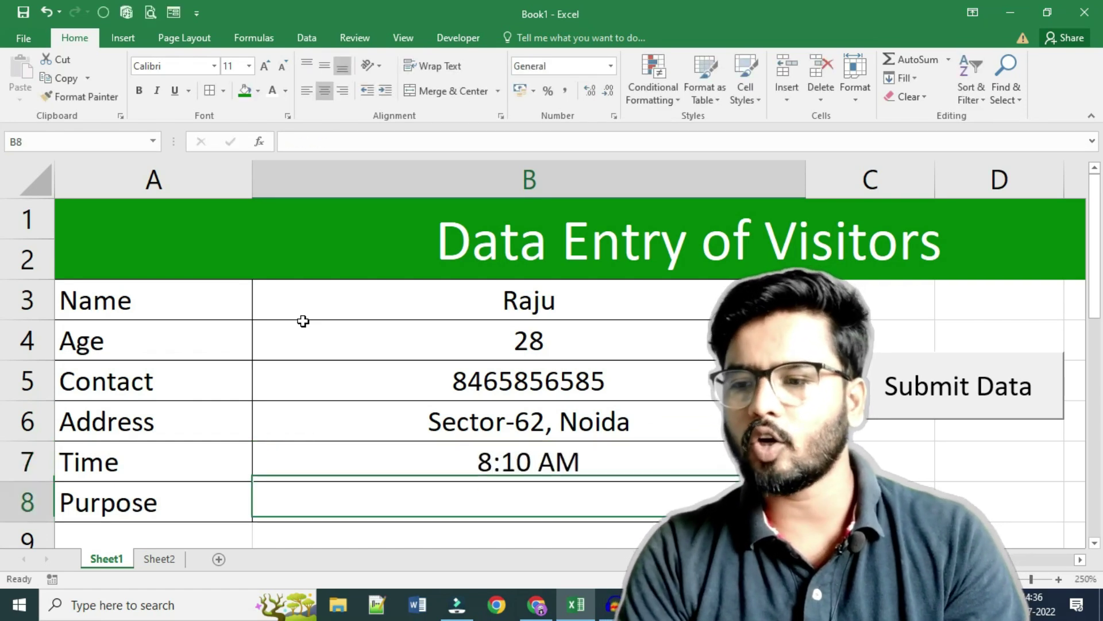
{"action": "type", "text": "Enquiry"}
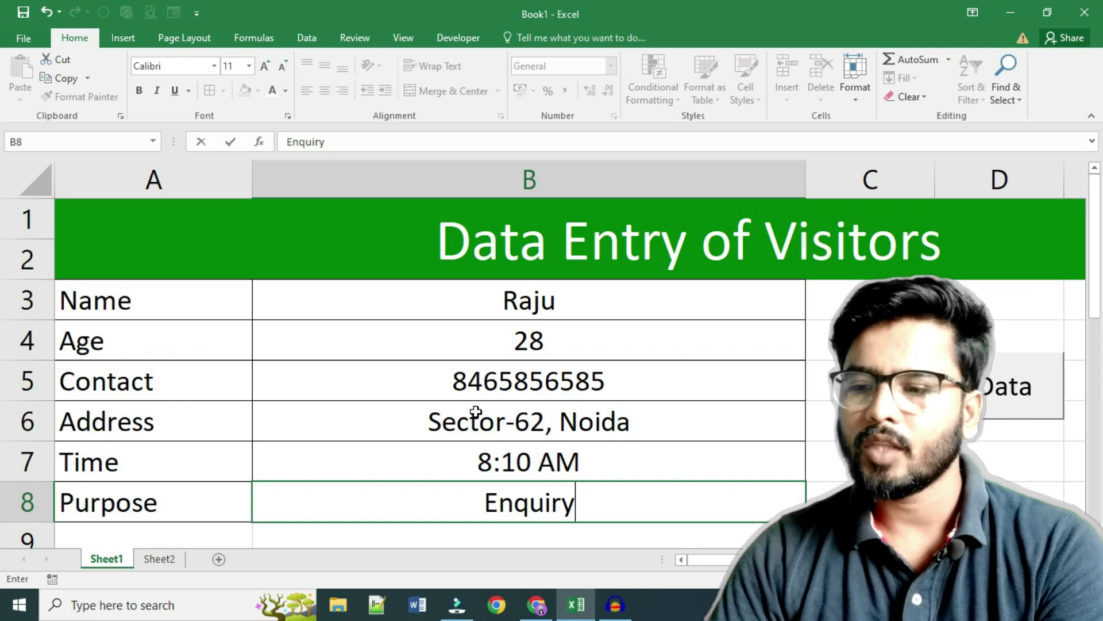
{"action": "left_click", "coordinate": [158, 557]}
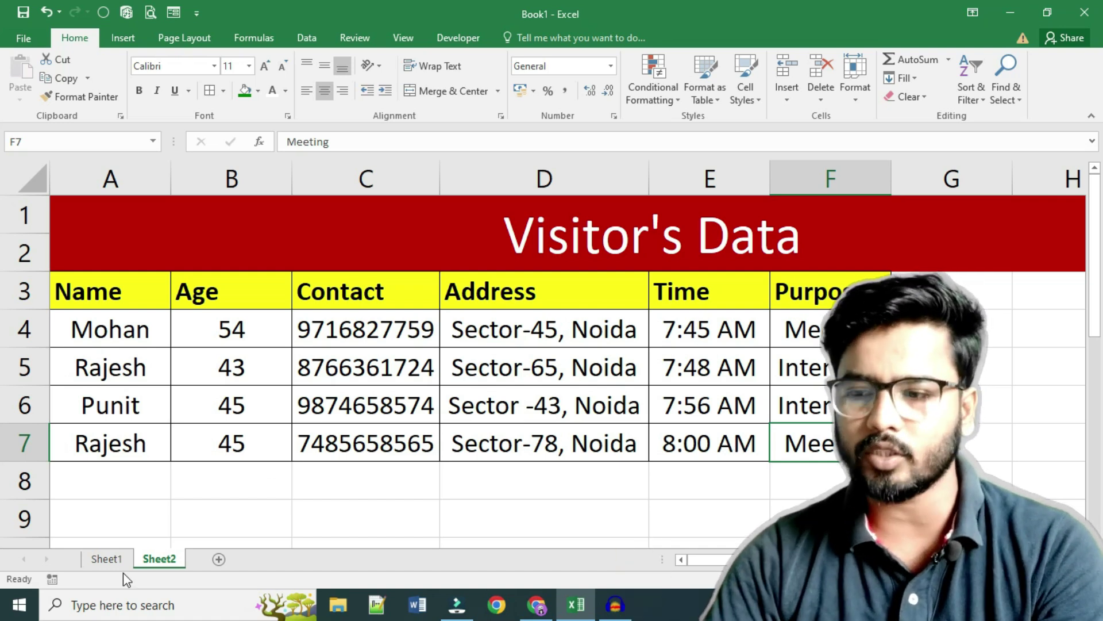
- Submit the Sheet1 form with Submit Data, check the new log row on Sheet2, and return
{"action": "left_click", "coordinate": [107, 559]}
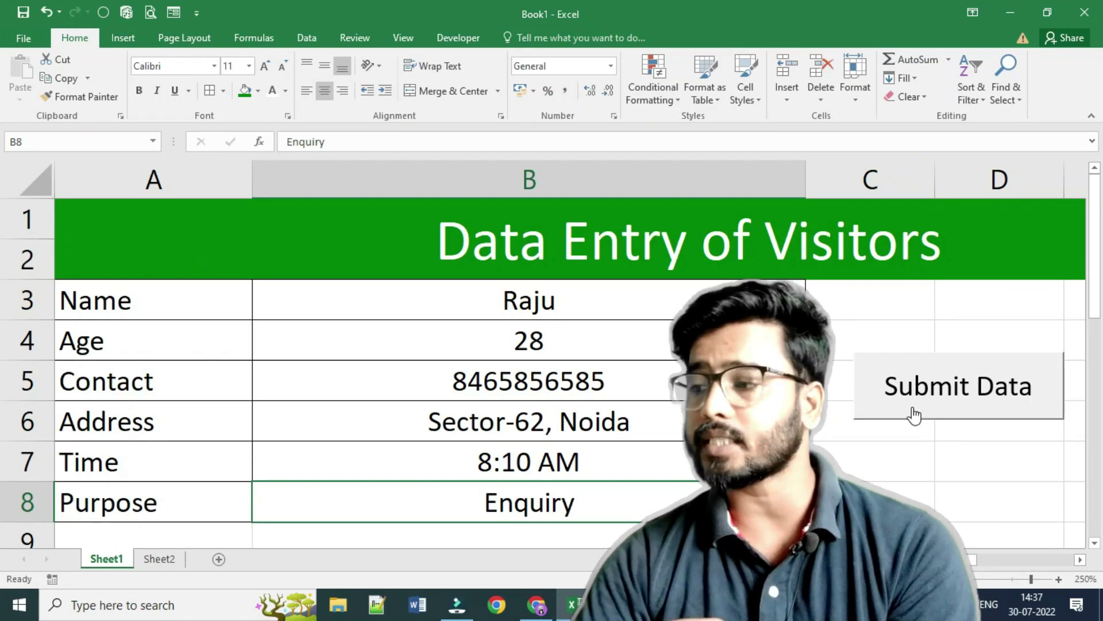
{"action": "left_click", "coordinate": [915, 413]}
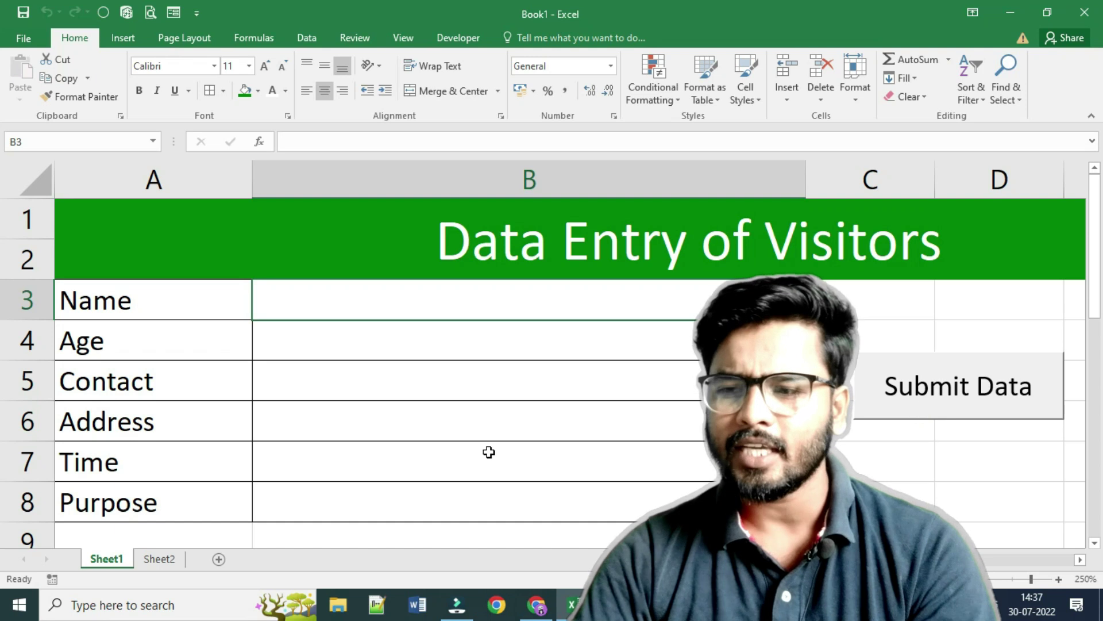
{"action": "left_click", "coordinate": [154, 559]}
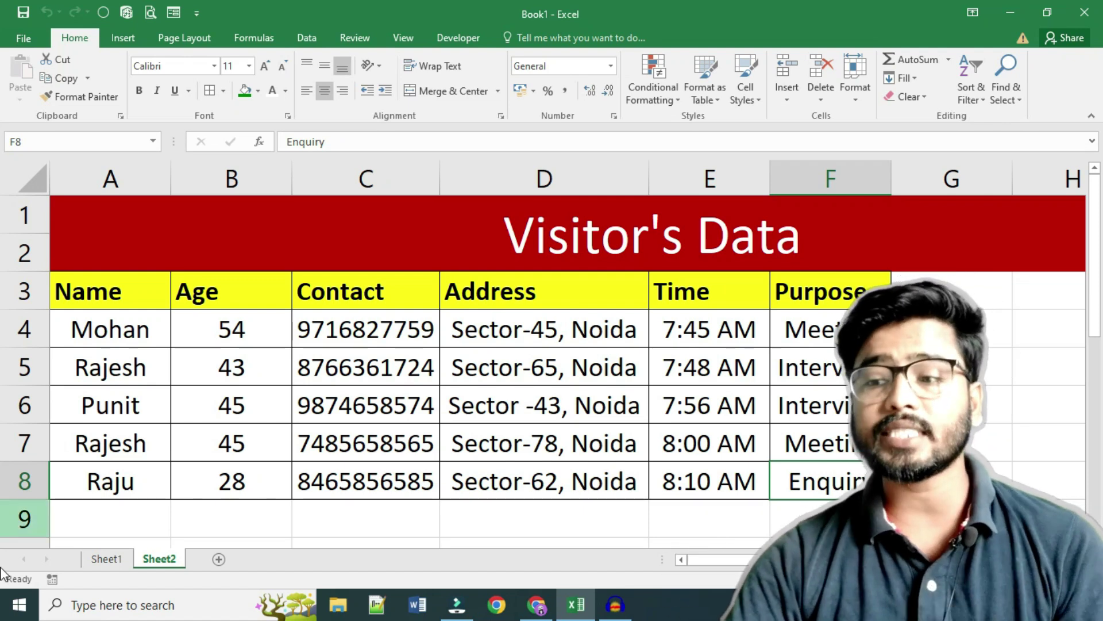
{"action": "left_click", "coordinate": [127, 560]}
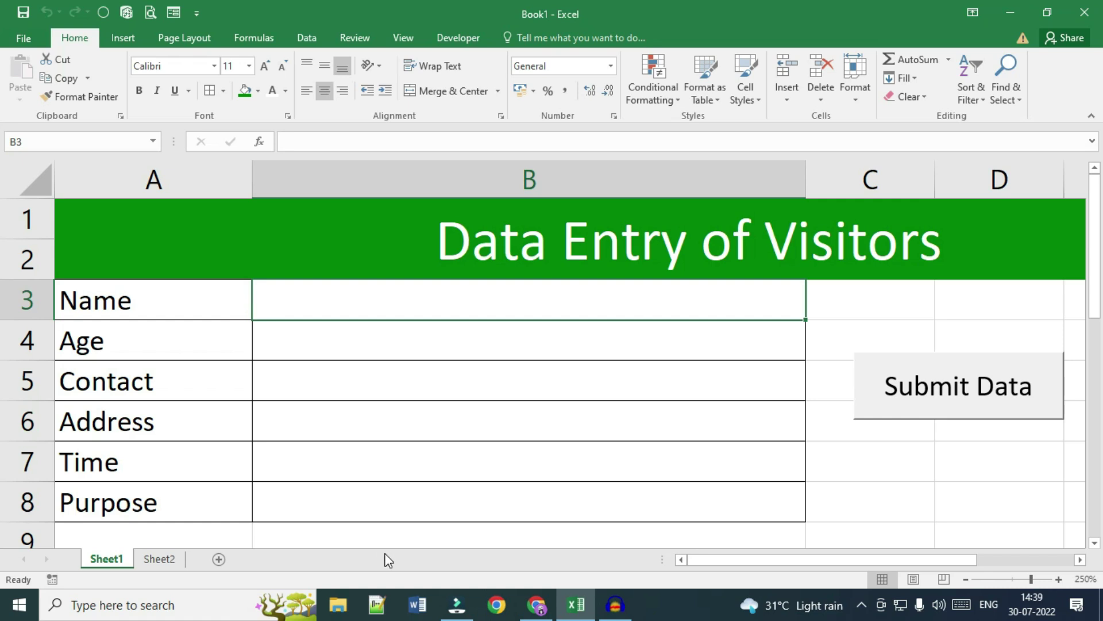
- Create a new workbook Book2 and paste Book1's Data Entry of Visitors title into it
{"action": "key", "text": "ctrl+n"}
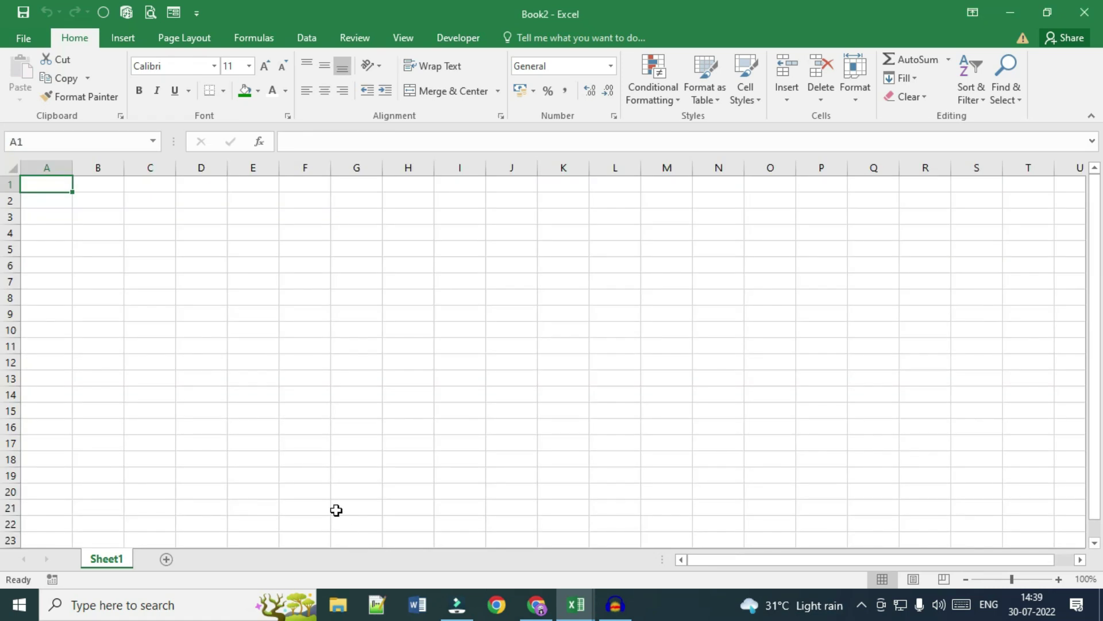
{"action": "scroll", "coordinate": [168, 379], "scroll_direction": "up", "scroll_amount": 2, "text": "ctrl"}
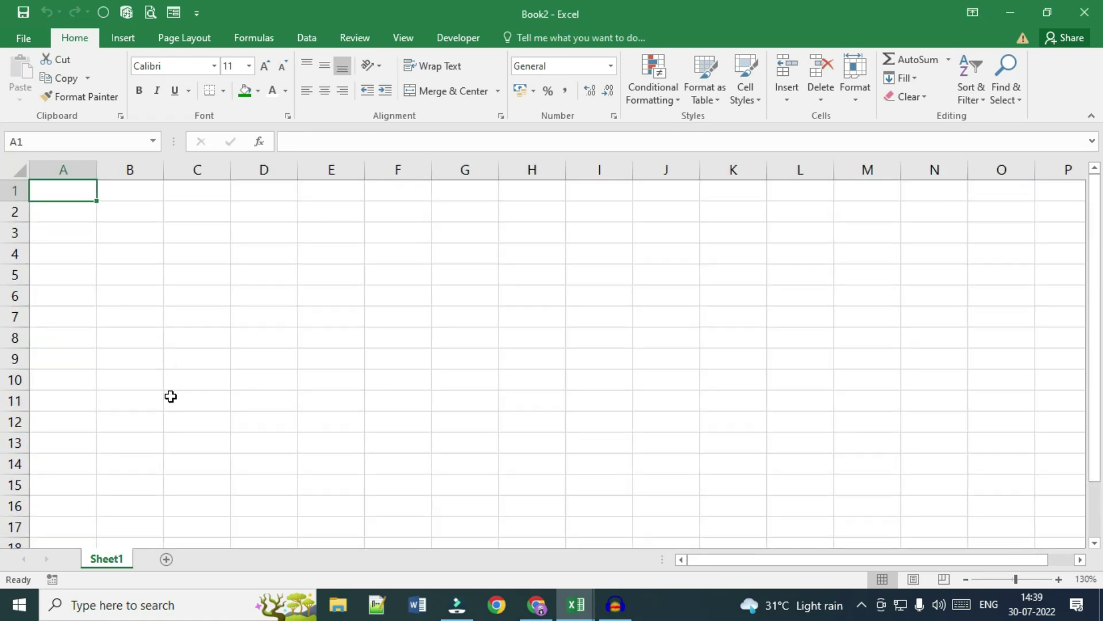
{"action": "key", "text": "alt+Tab"}
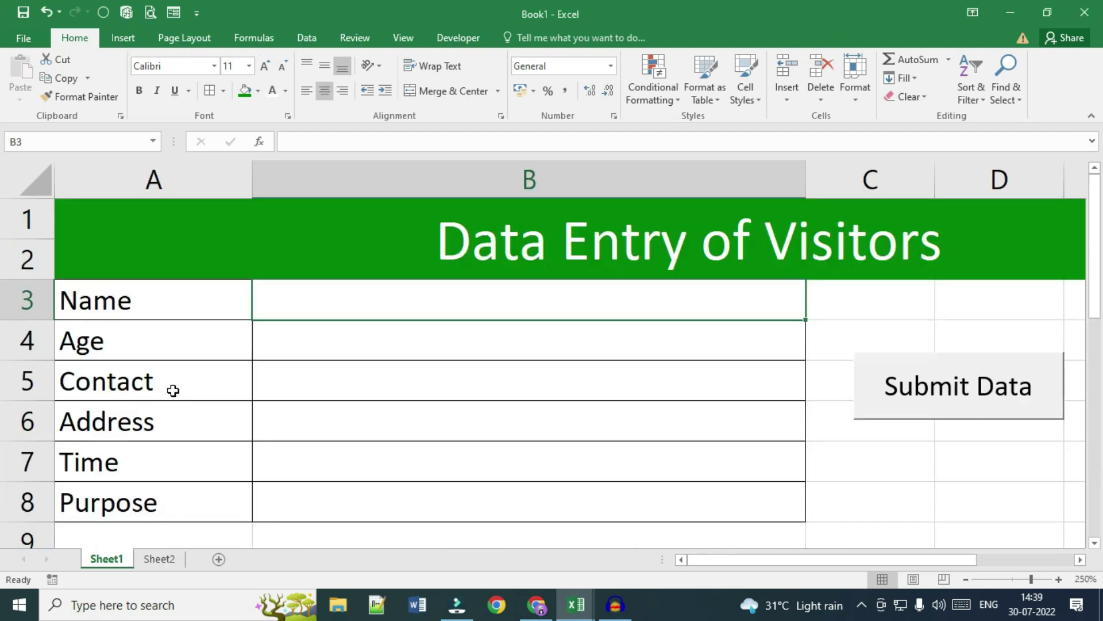
{"action": "left_click", "coordinate": [313, 245]}
{"action": "key", "text": "ctrl+c"}
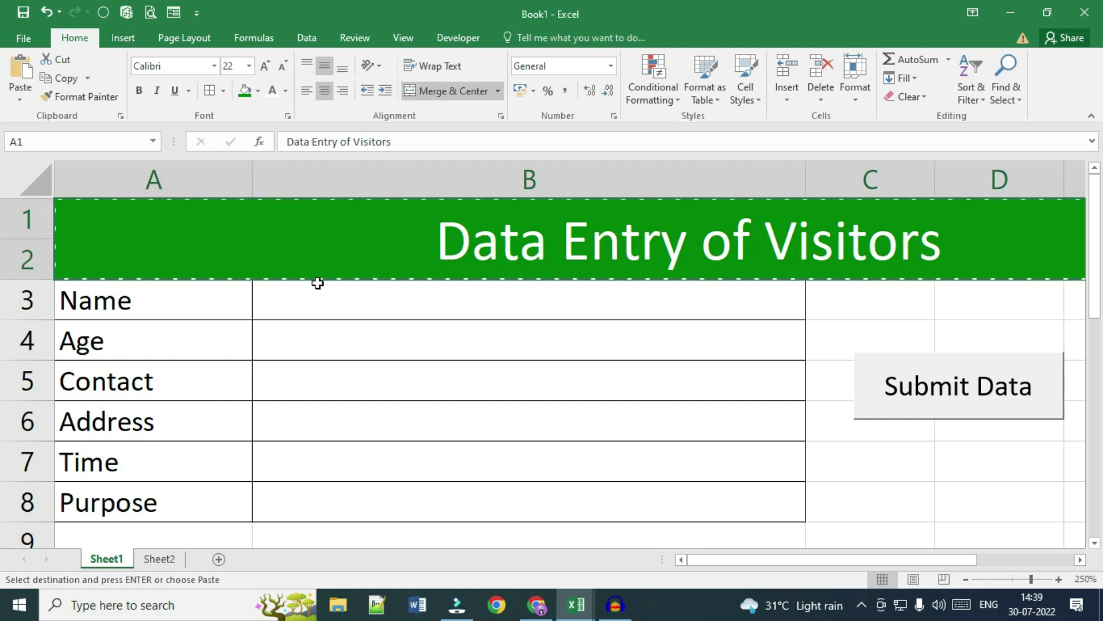
{"action": "key", "text": "alt+Tab"}
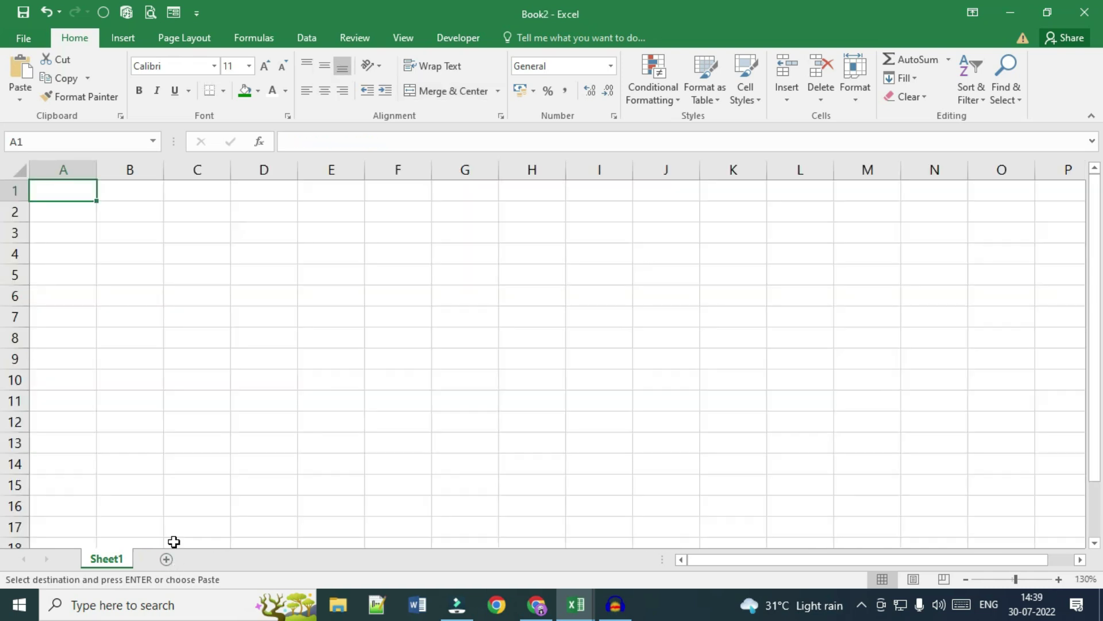
{"action": "key", "text": "ctrl+v"}
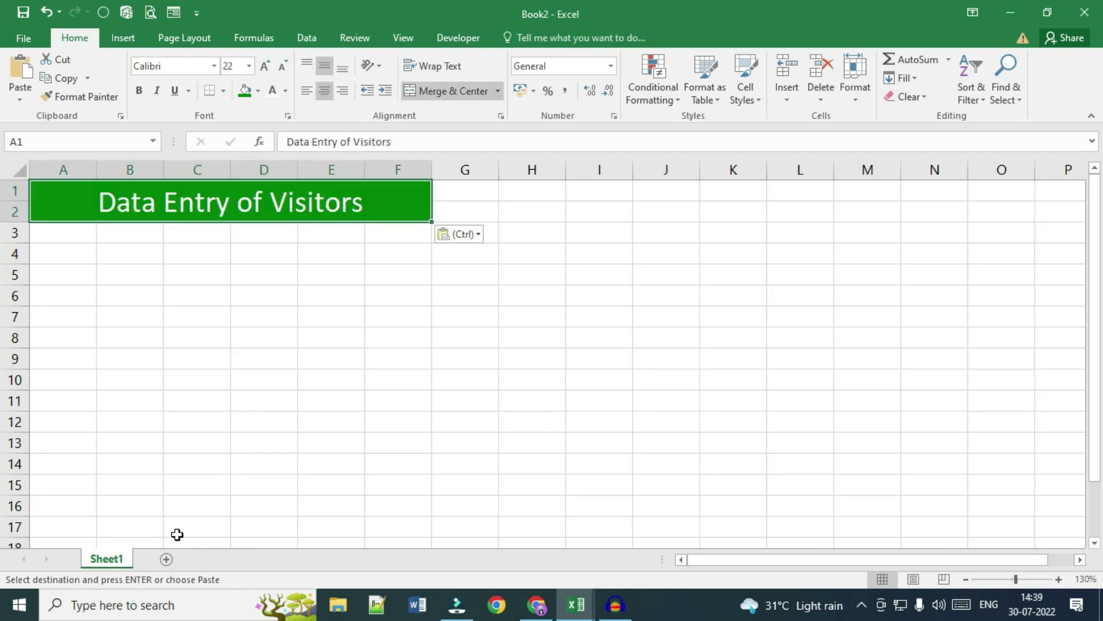
- Copy the form labels and entry cells A3:B8 into Book2 starting at A3
{"action": "key", "text": "alt+Tab"}
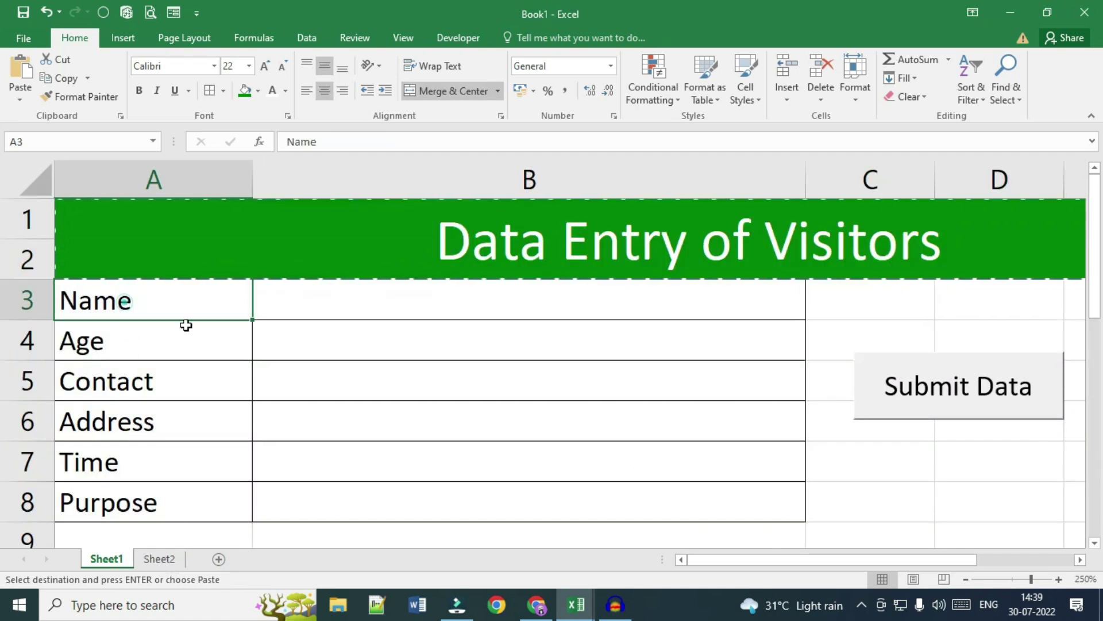
{"action": "left_click_drag", "start_coordinate": [185, 316], "coordinate": [546, 510]}
{"action": "key", "text": "ctrl+c"}
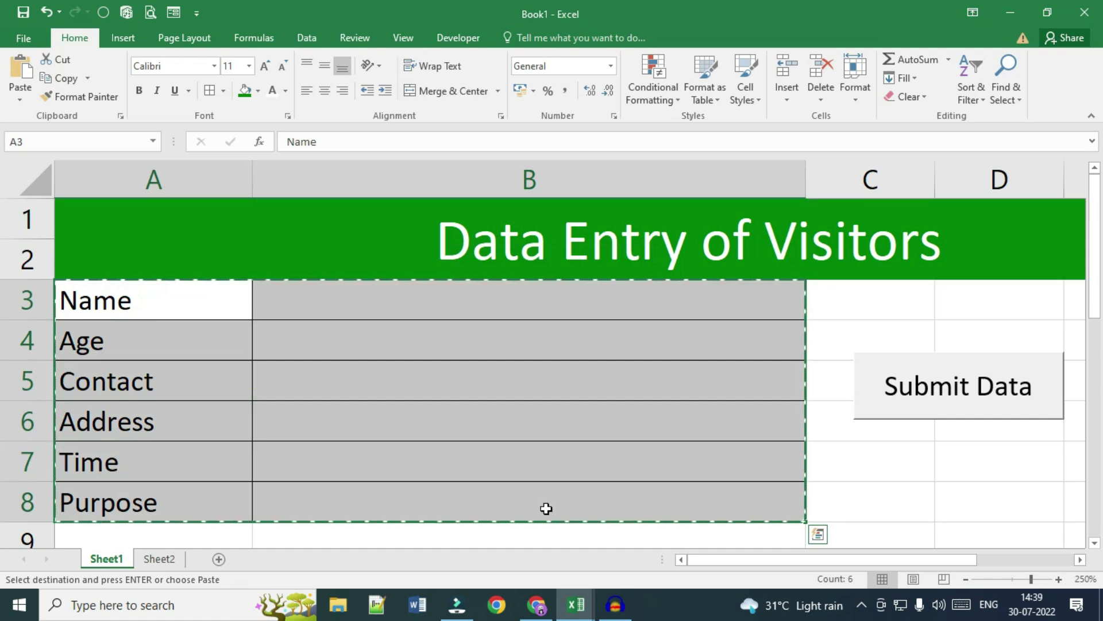
{"action": "key", "text": "alt+Tab"}
{"action": "left_click", "coordinate": [76, 237]}
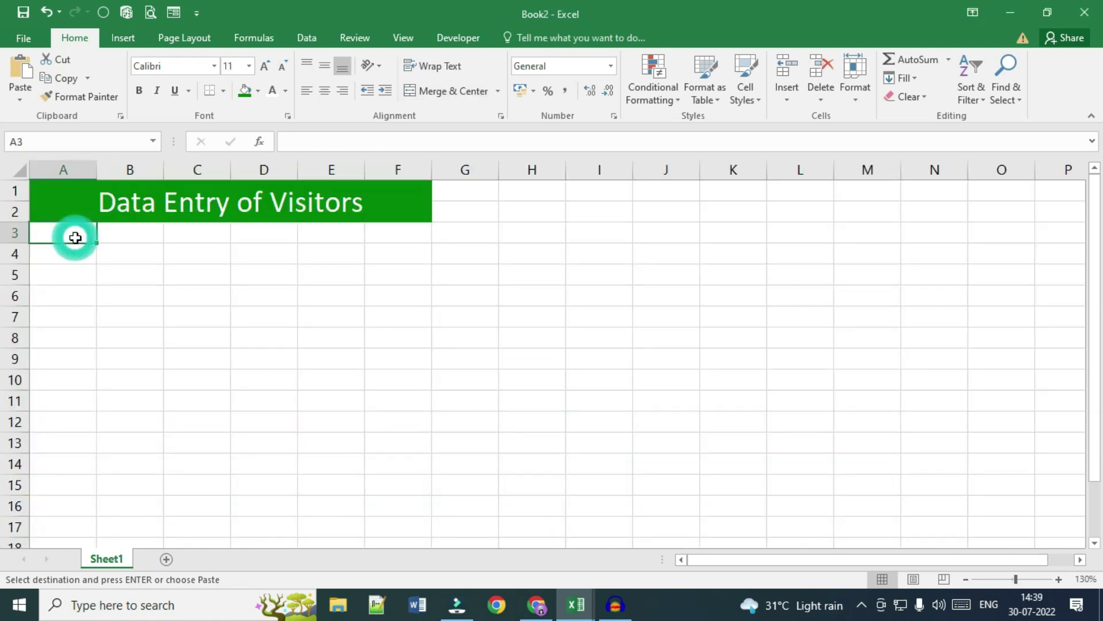
{"action": "key", "text": "ctrl+v"}
{"action": "scroll", "coordinate": [168, 321], "scroll_direction": "up", "scroll_amount": 3, "text": "ctrl"}
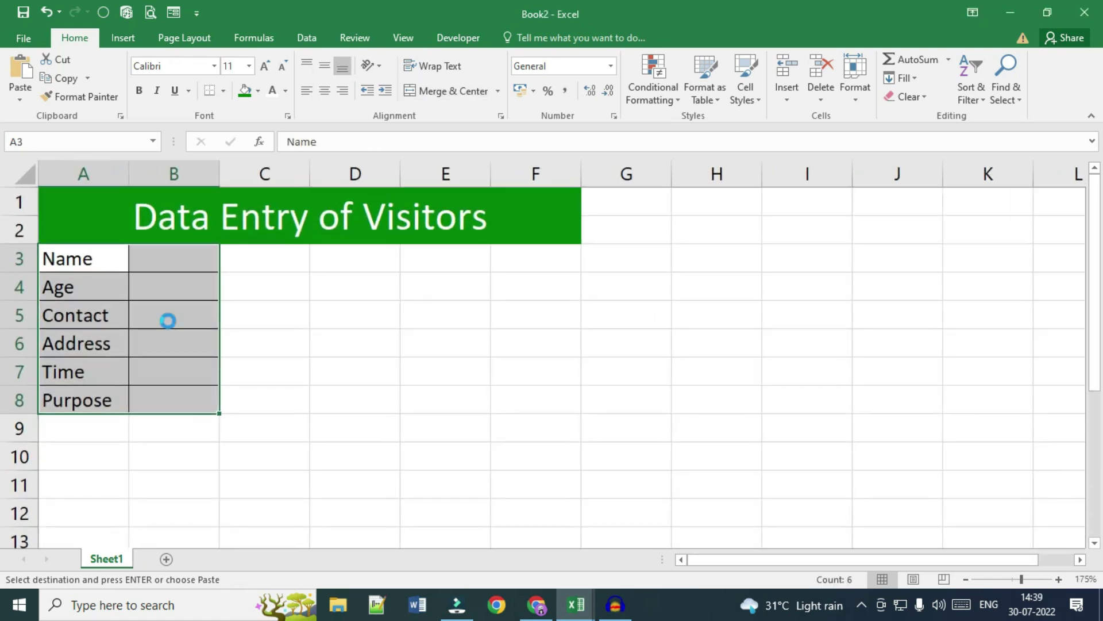
{"action": "scroll", "coordinate": [167, 320], "scroll_direction": "up", "scroll_amount": 2, "text": "ctrl"}
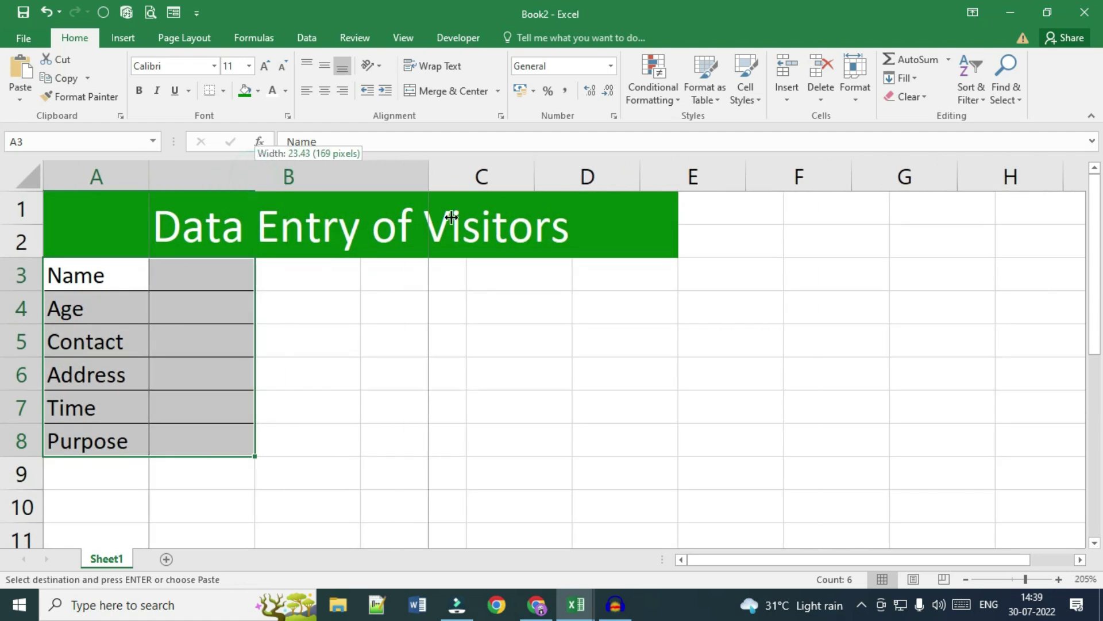
- Widen column A for the labels and column B for the entries
{"action": "left_click_drag", "start_coordinate": [255, 177], "coordinate": [505, 176]}
{"action": "left_click_drag", "start_coordinate": [148, 176], "coordinate": [227, 213]}
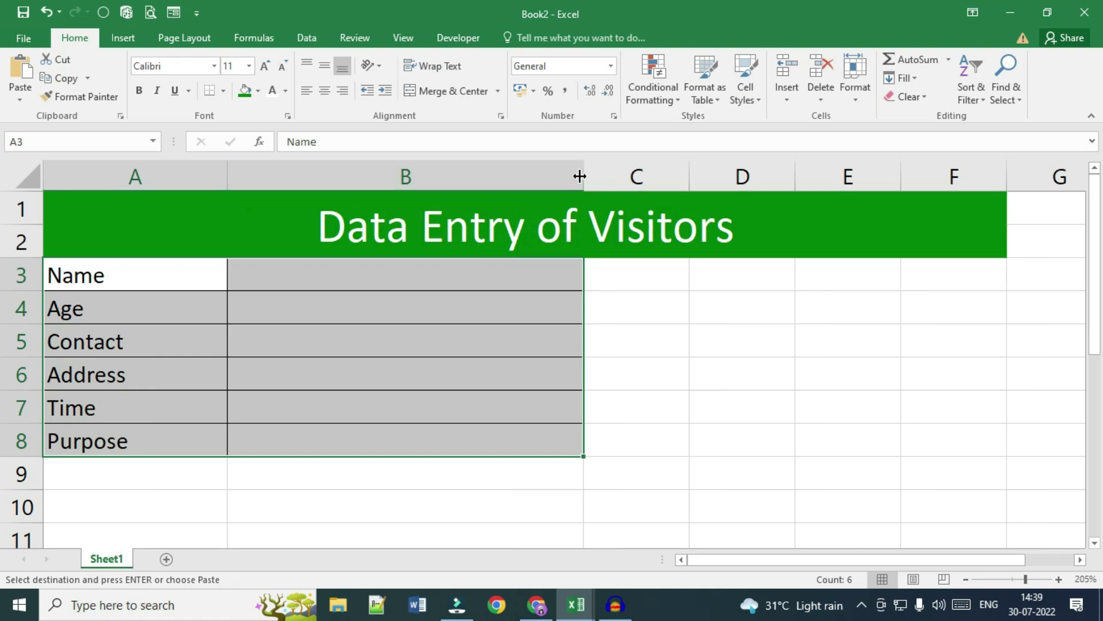
{"action": "left_click_drag", "start_coordinate": [583, 174], "coordinate": [603, 175]}
{"action": "scroll", "coordinate": [555, 328], "scroll_direction": "up", "scroll_amount": 2, "text": "ctrl"}
{"action": "scroll", "coordinate": [554, 328], "scroll_direction": "up", "scroll_amount": 2, "text": "ctrl"}
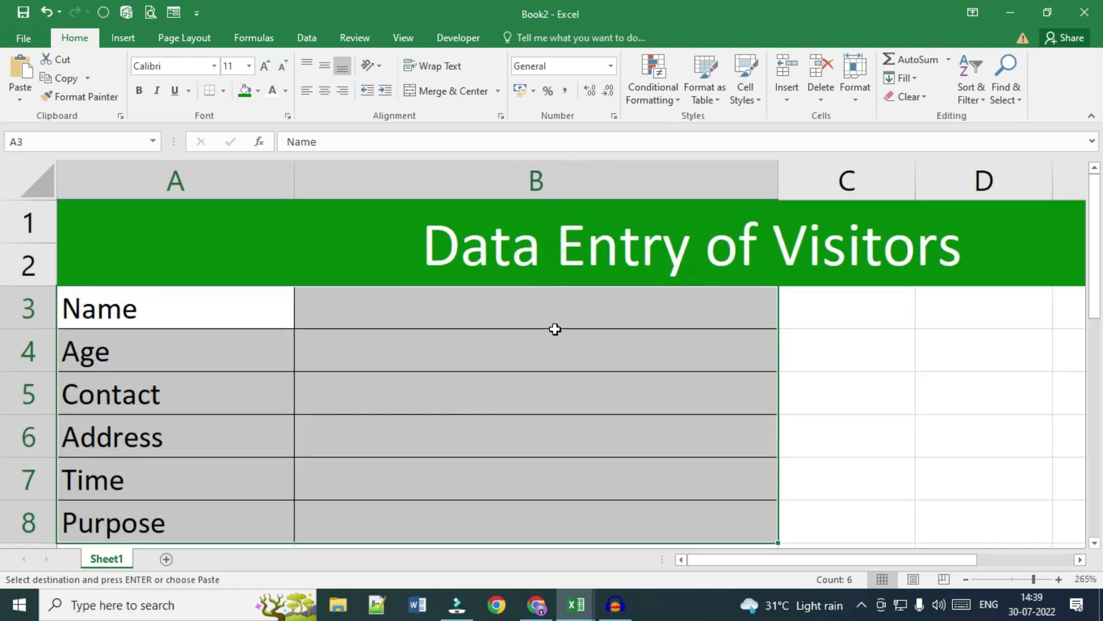
{"action": "key", "text": "Right"}
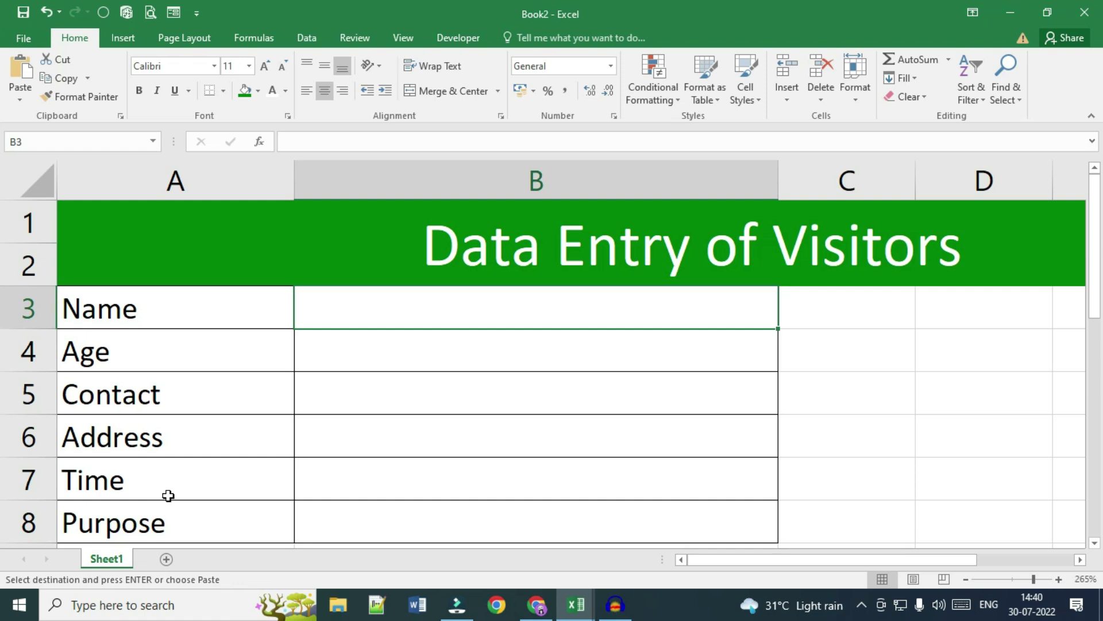
- Copy the merged green title and add a new blank Sheet2
{"action": "left_click", "coordinate": [246, 257]}
{"action": "key", "text": "ctrl+c"}
{"action": "left_click", "coordinate": [166, 560]}
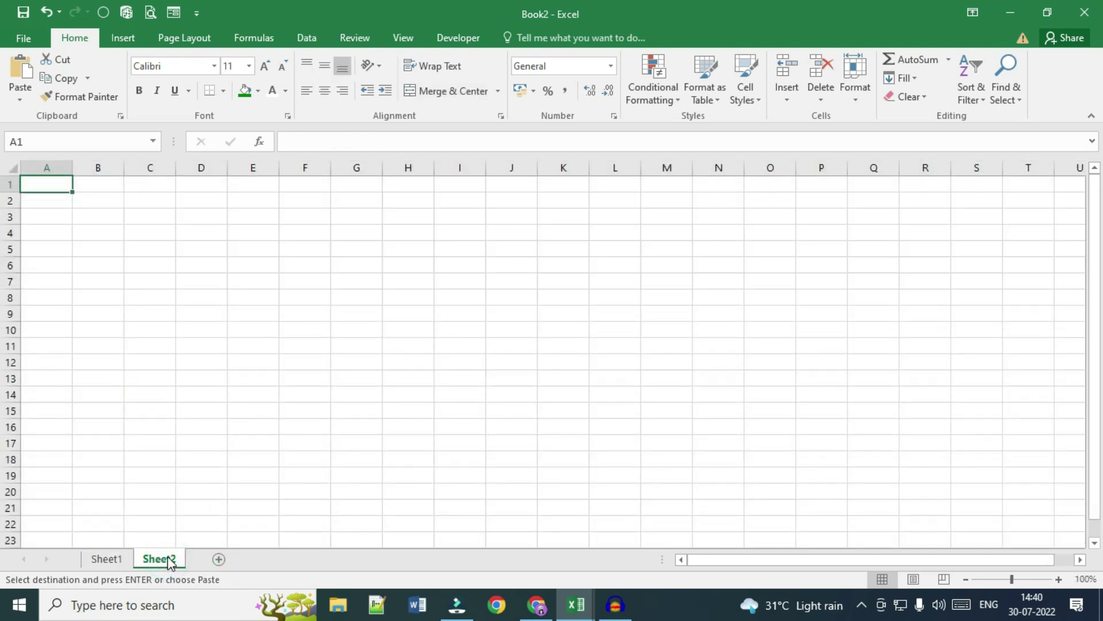
- Paste the title onto Sheet2 and copy the field labels A3:A8 from Sheet1
{"action": "key", "text": "ctrl+v"}
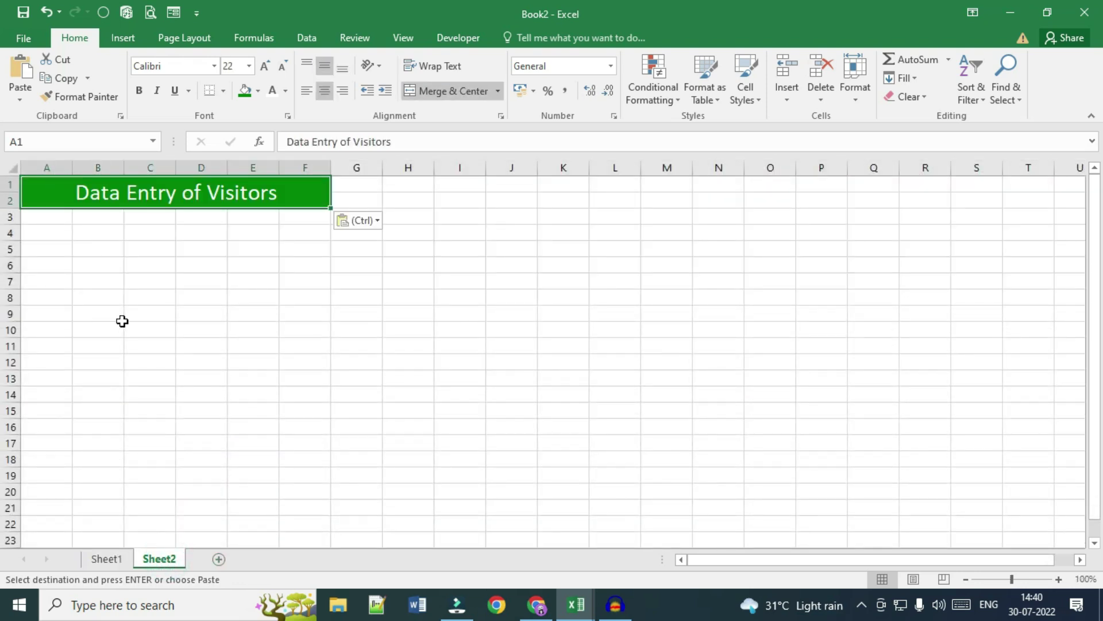
{"action": "scroll", "coordinate": [123, 321], "scroll_direction": "up", "scroll_amount": 4, "text": "ctrl"}
{"action": "scroll", "coordinate": [122, 321], "scroll_direction": "up", "scroll_amount": 3, "text": "ctrl"}
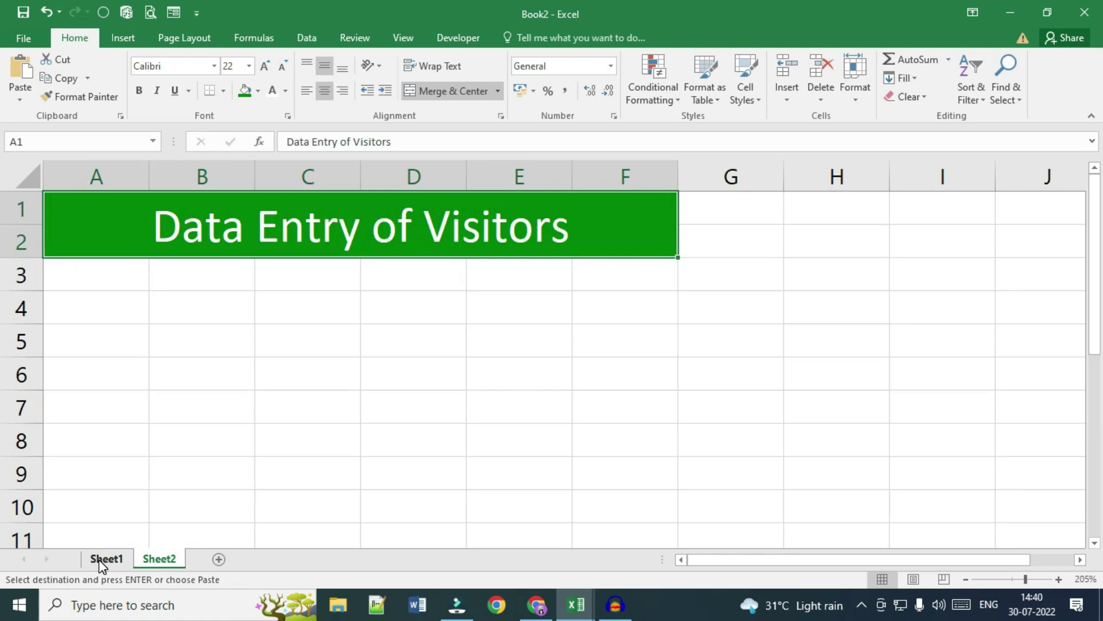
{"action": "left_click", "coordinate": [101, 558]}
{"action": "left_click_drag", "start_coordinate": [136, 313], "coordinate": [140, 523]}
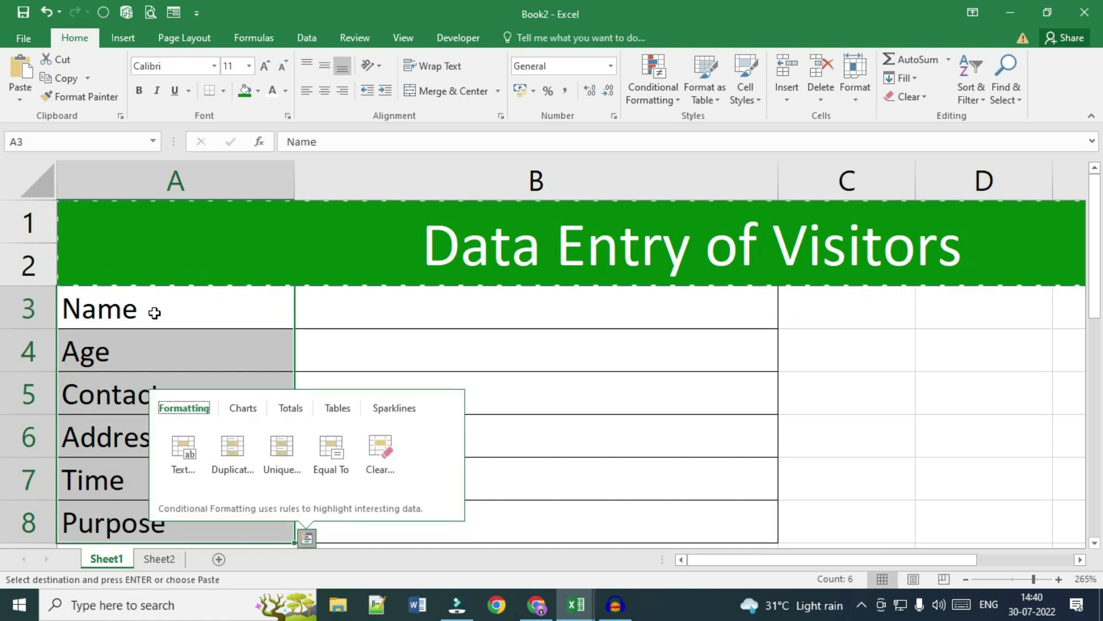
{"action": "key", "text": "ctrl+c"}
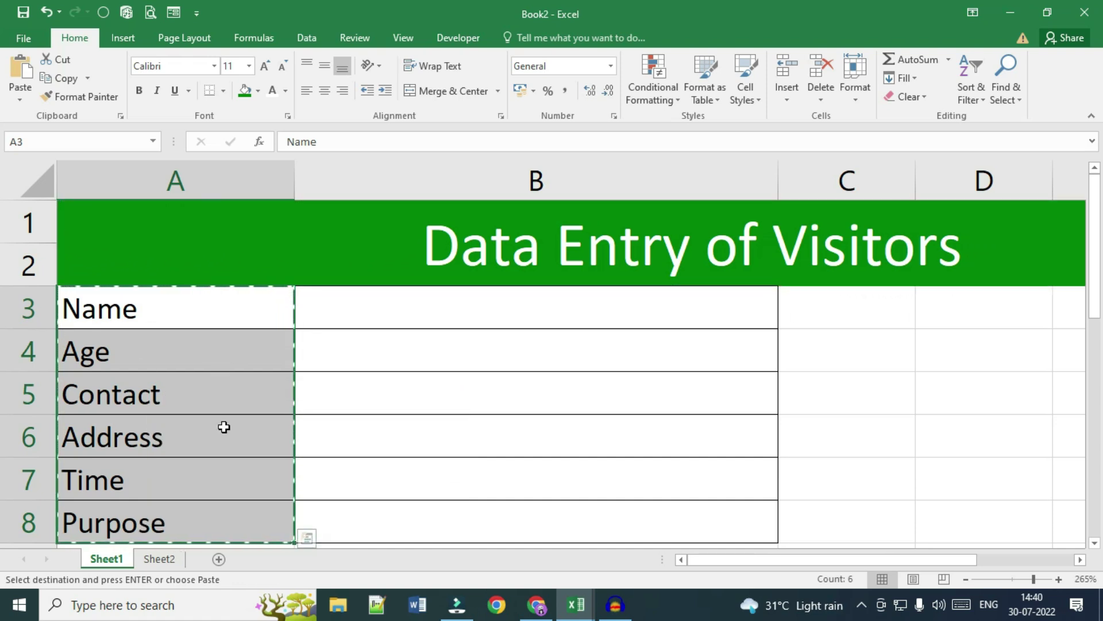
- Paste the labels transposed across Sheet2's row 3 starting at A3
{"action": "left_click", "coordinate": [163, 560]}
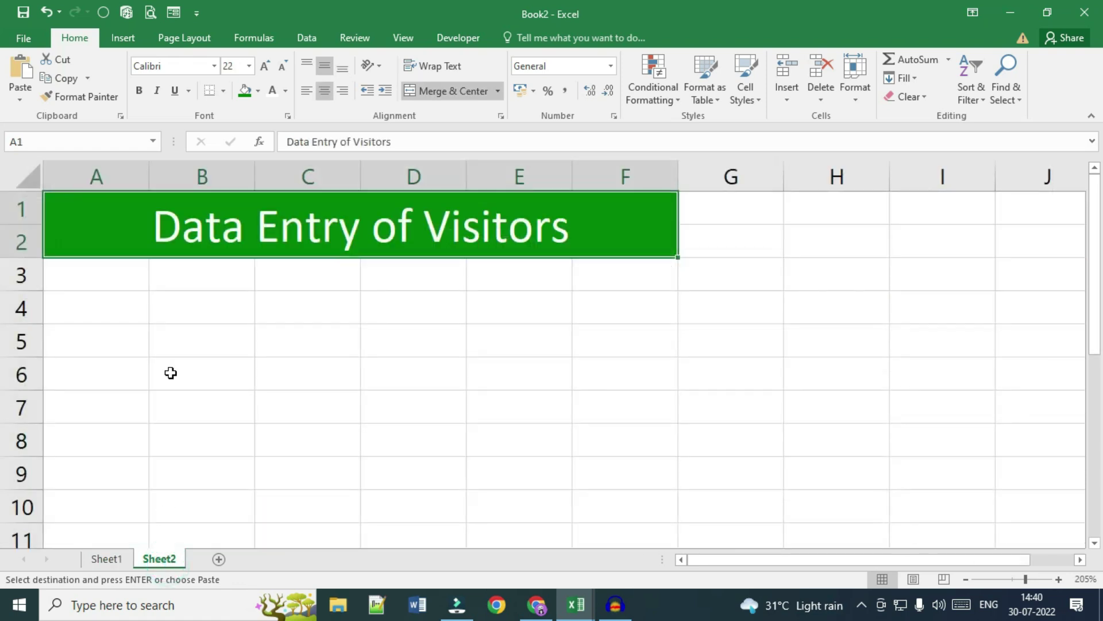
{"action": "left_click", "coordinate": [111, 278]}
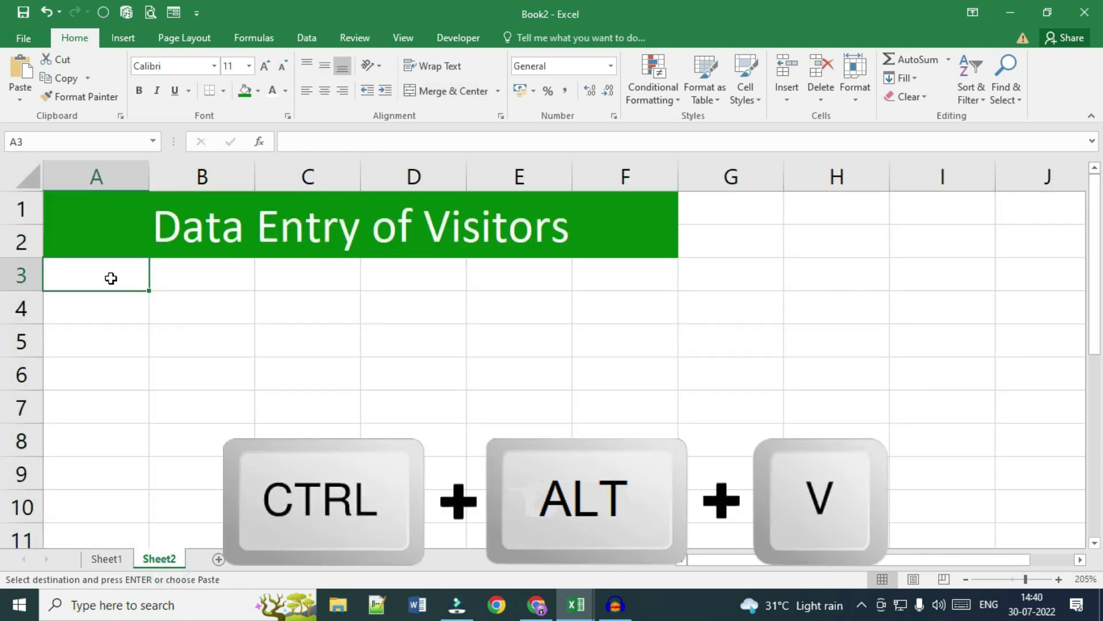
{"action": "key", "text": "ctrl+alt+v"}
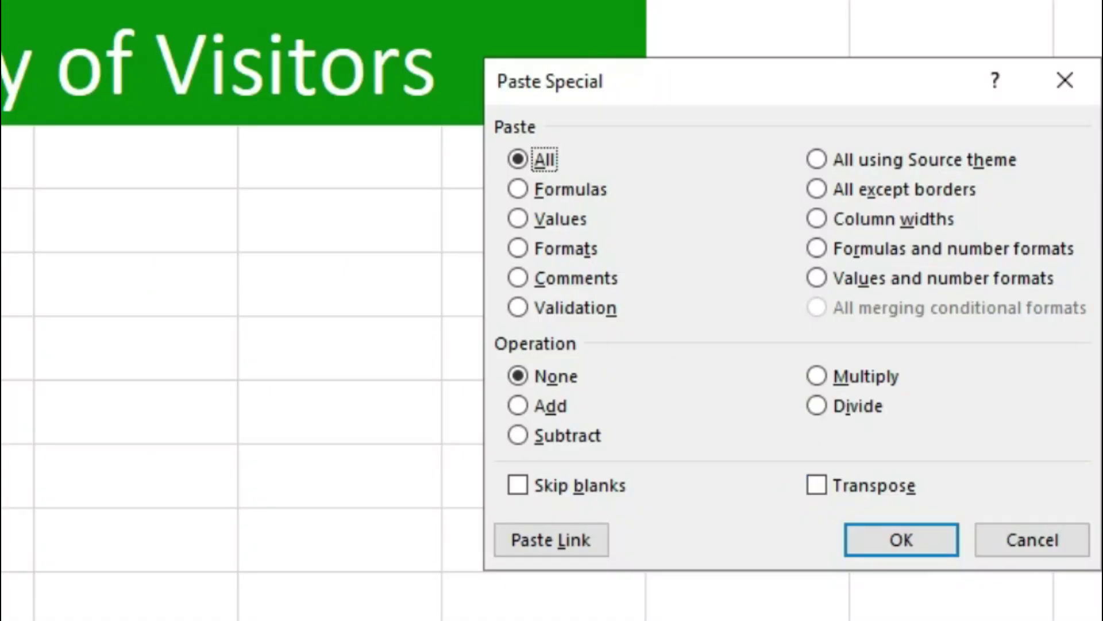
{"action": "left_click", "coordinate": [767, 445]}
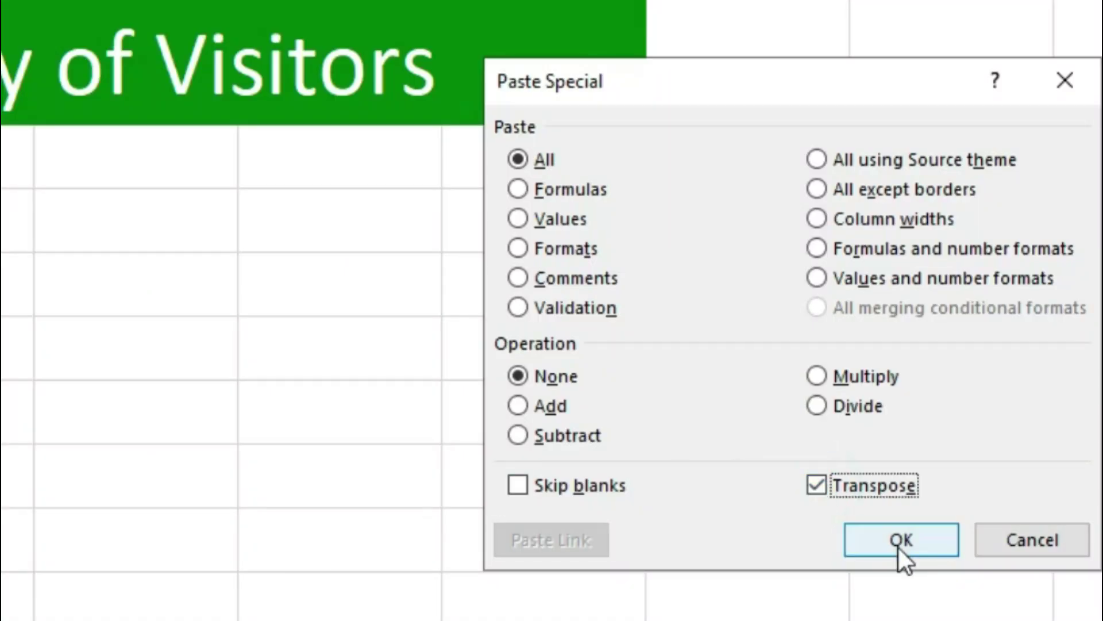
{"action": "left_click", "coordinate": [900, 543]}
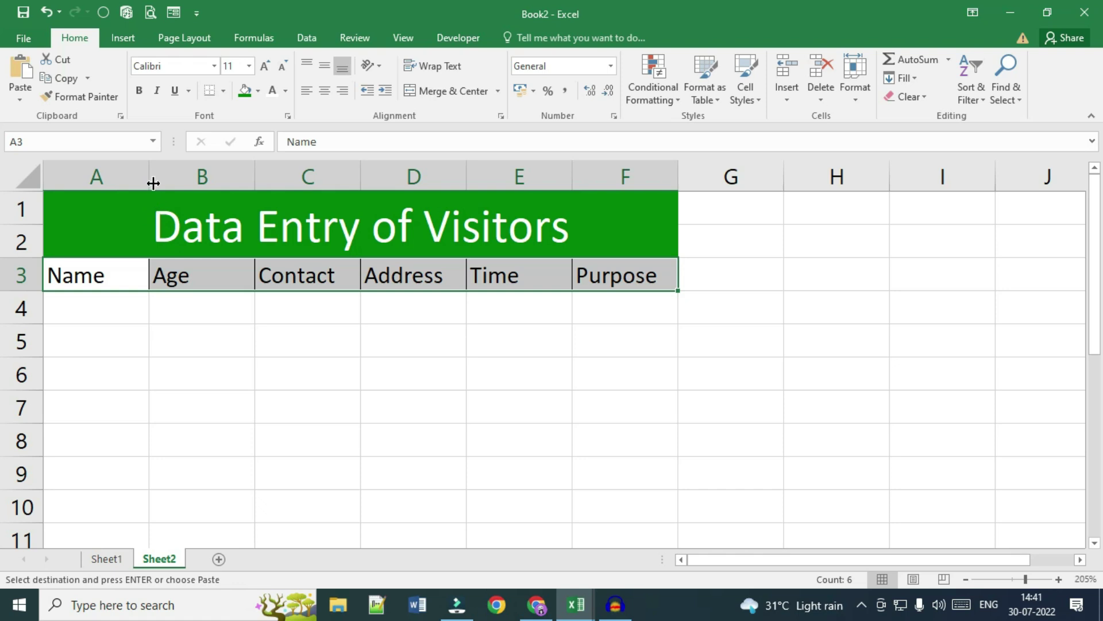
- Widen the Name, Contact, Address and Purpose columns and narrow the Age and Time columns
{"action": "left_click_drag", "start_coordinate": [150, 179], "coordinate": [213, 218]}
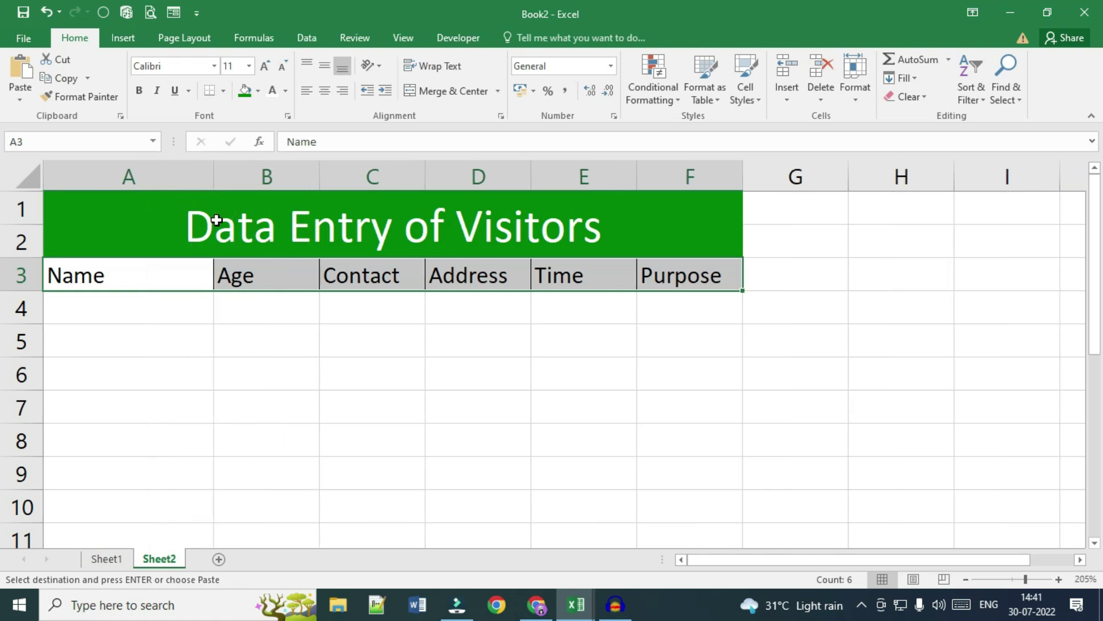
{"action": "left_click_drag", "start_coordinate": [319, 177], "coordinate": [303, 177]}
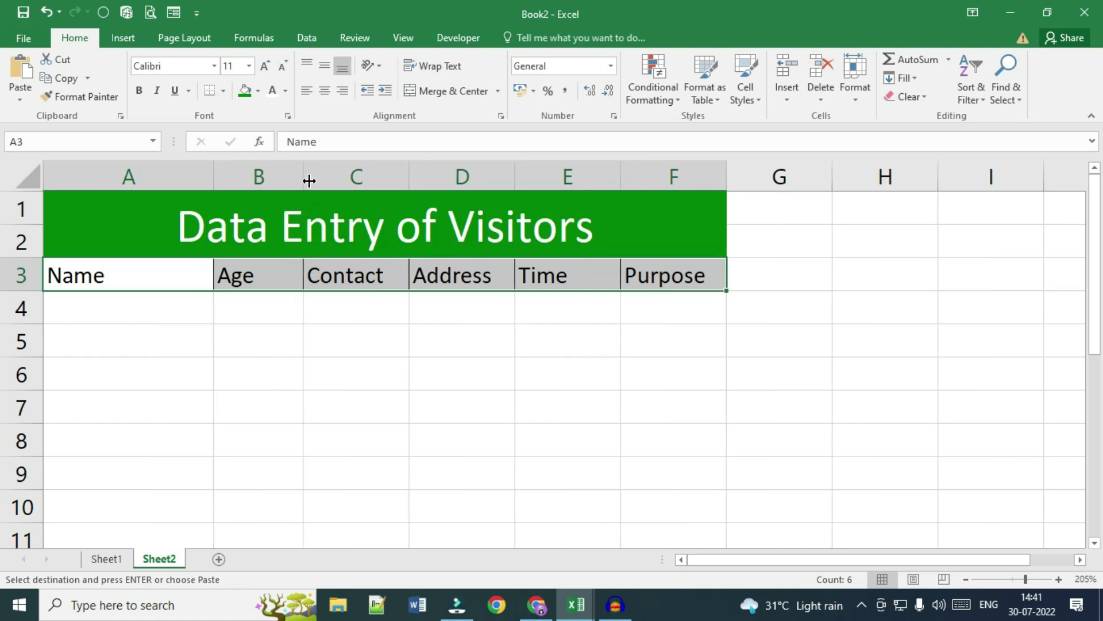
{"action": "left_click_drag", "start_coordinate": [408, 174], "coordinate": [460, 190]}
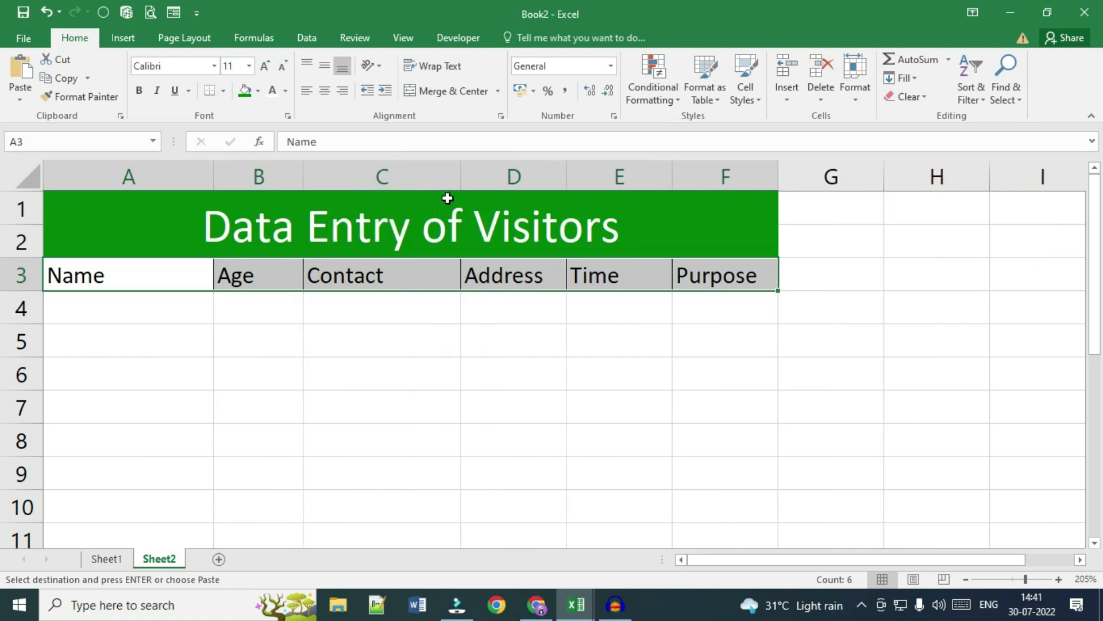
{"action": "left_click_drag", "start_coordinate": [566, 180], "coordinate": [709, 230]}
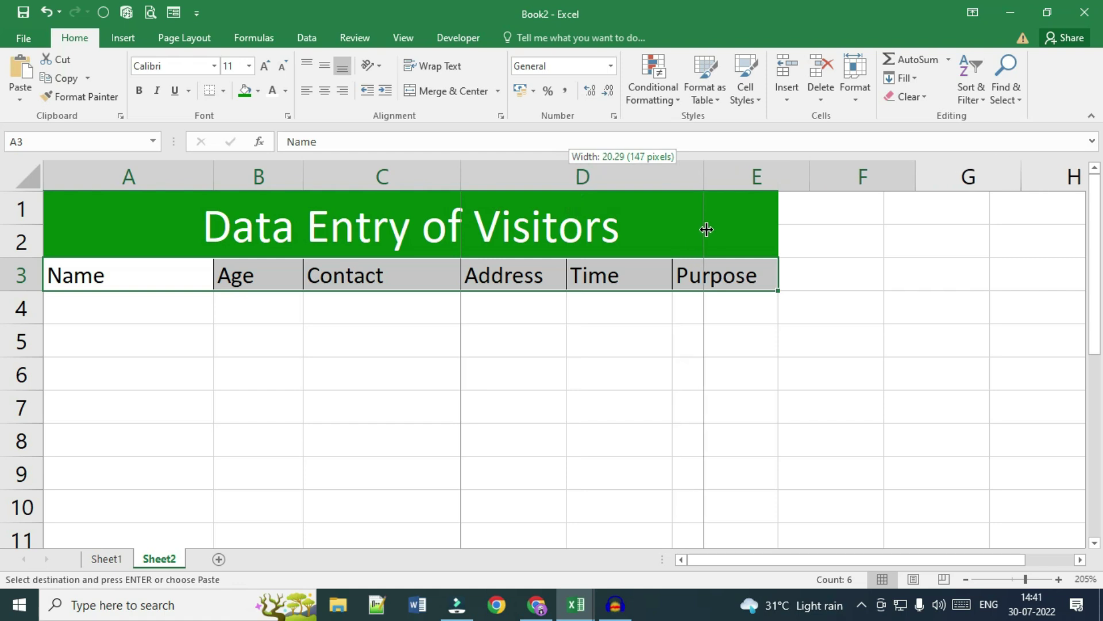
{"action": "left_click_drag", "start_coordinate": [814, 176], "coordinate": [806, 175]}
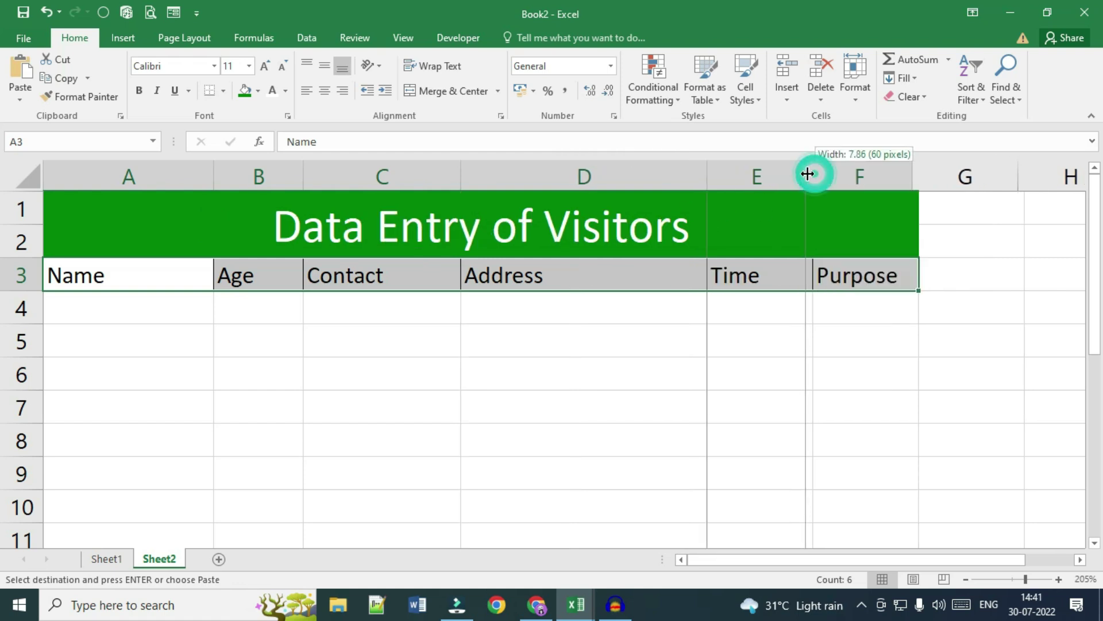
{"action": "left_click_drag", "start_coordinate": [912, 175], "coordinate": [952, 178]}
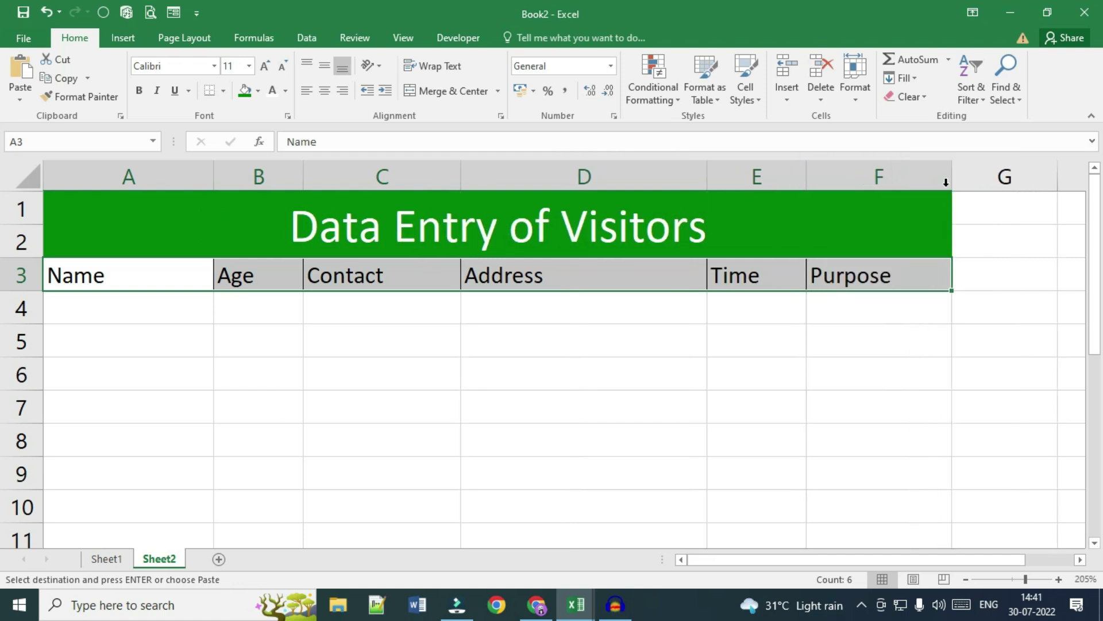
{"action": "scroll", "coordinate": [631, 407], "scroll_direction": "up", "scroll_amount": 1, "text": "ctrl"}
{"action": "left_click_drag", "start_coordinate": [761, 175], "coordinate": [801, 205]}
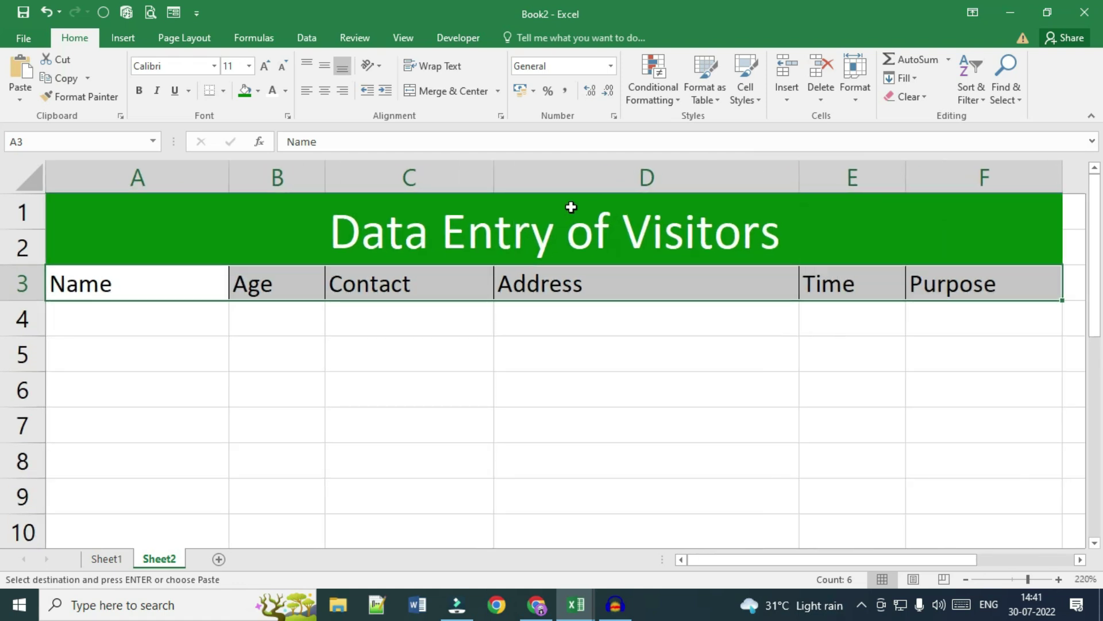
{"action": "left_click_drag", "start_coordinate": [489, 176], "coordinate": [509, 182]}
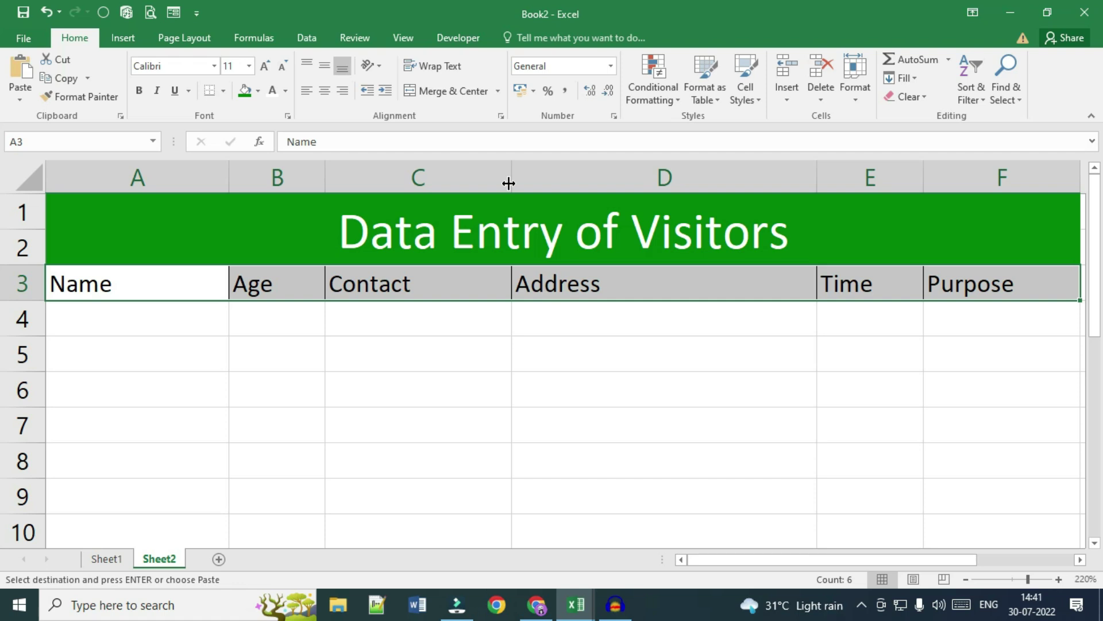
- Back on Sheet1, enter the visitor's name and age 45 in the form
{"action": "left_click", "coordinate": [120, 563]}
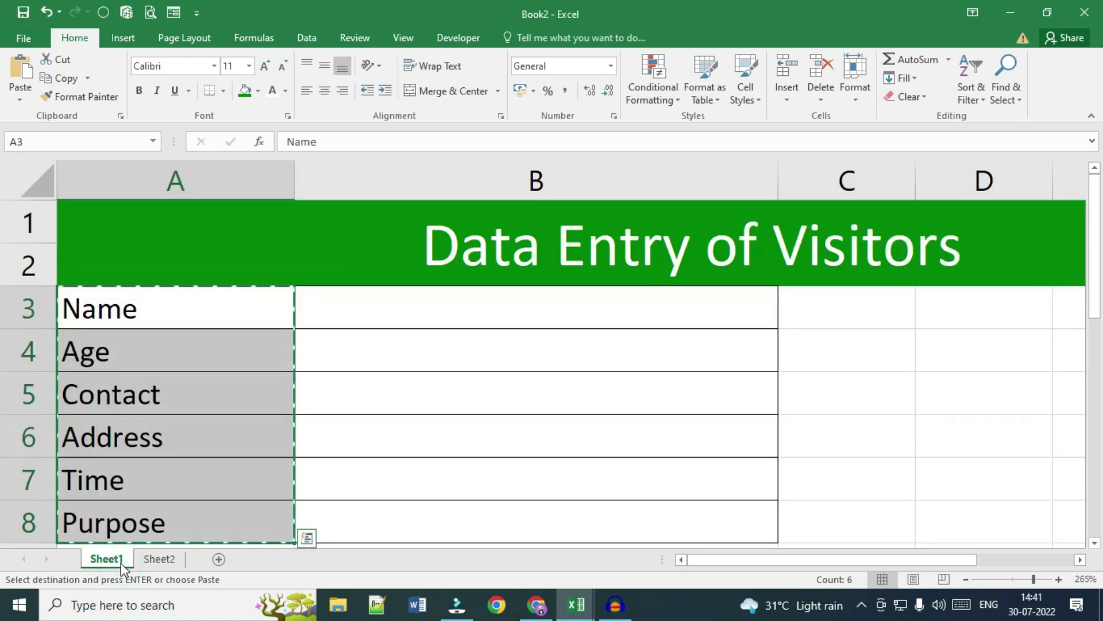
{"action": "key", "text": "Escape"}
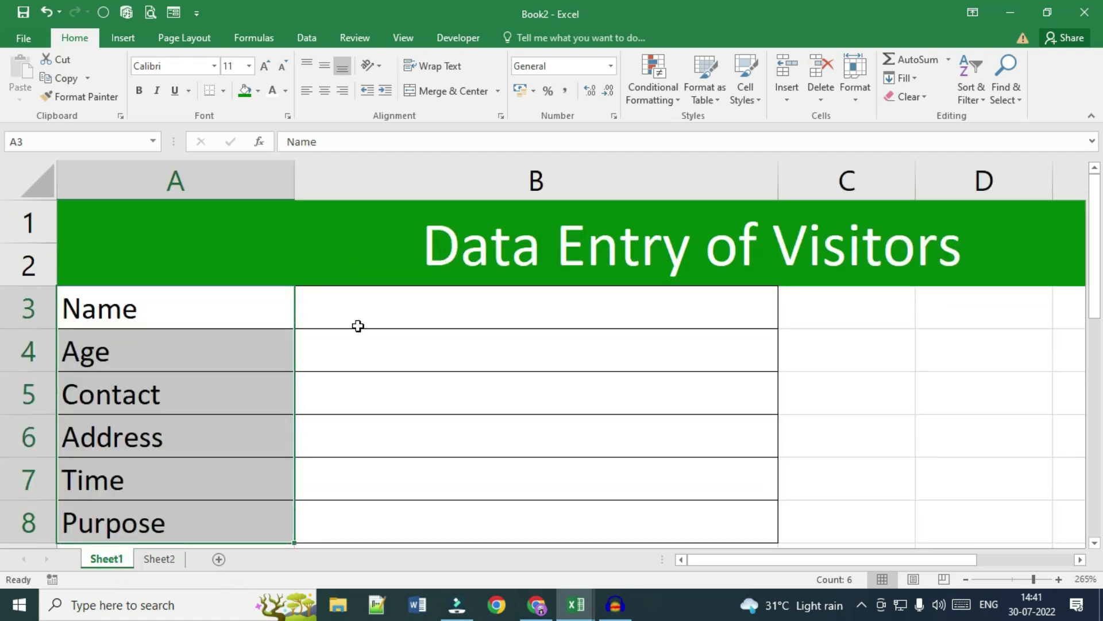
{"action": "left_click", "coordinate": [358, 326]}
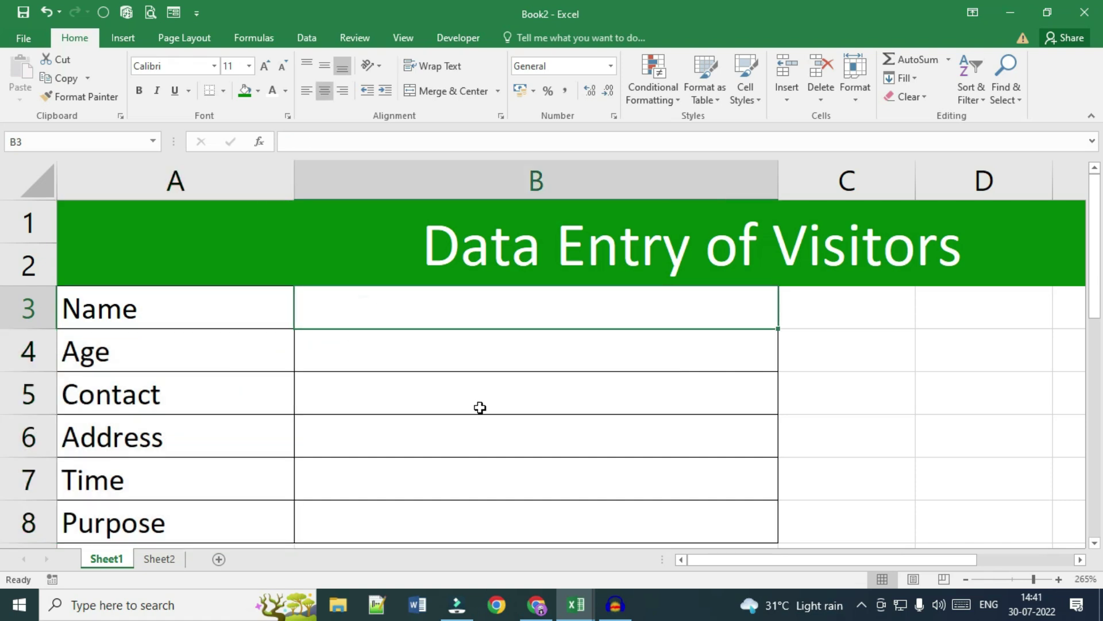
{"action": "type", "text": "Rajesh"}
{"action": "key", "text": "Return"}
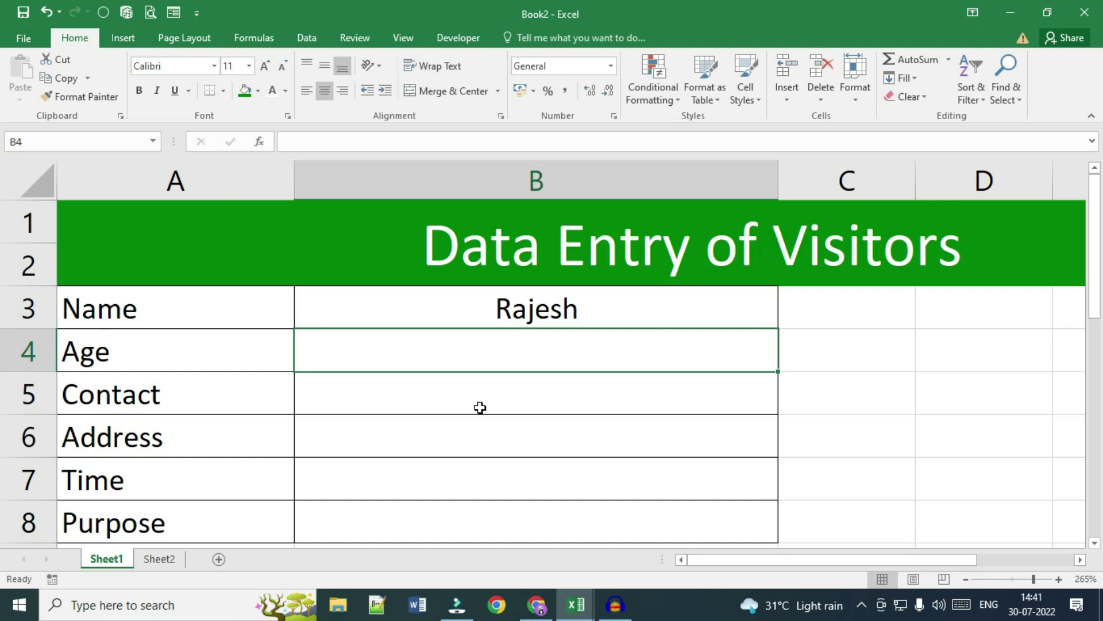
{"action": "type", "text": "45"}
{"action": "key", "text": "Return"}
- Fill in the contact, address, time 7:45 AM and purpose Enquiry
{"action": "key", "text": "Return"}
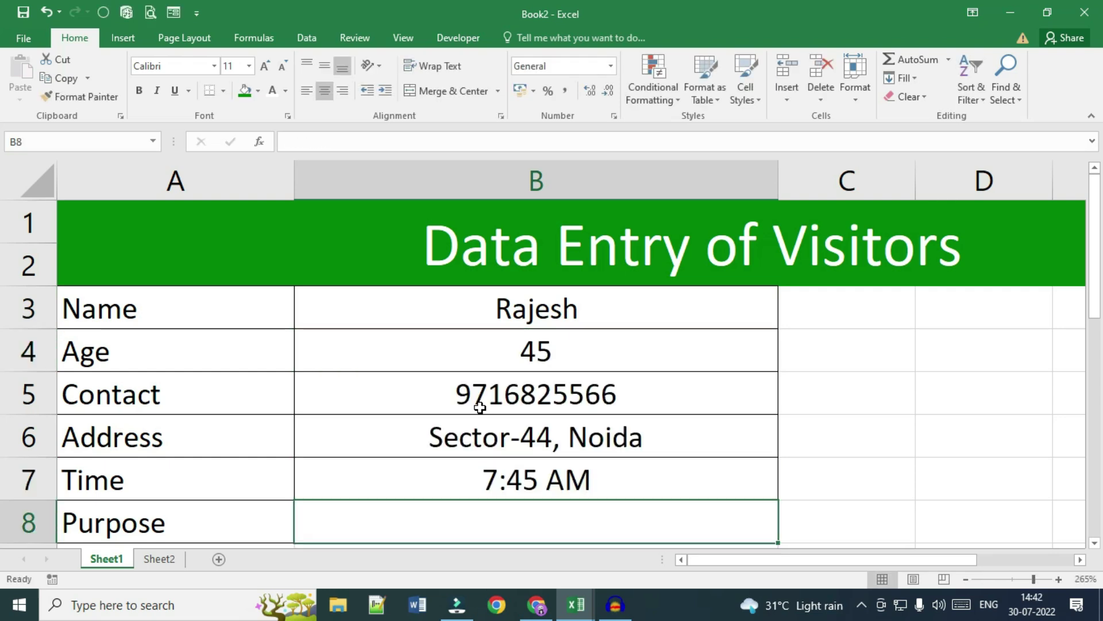
{"action": "type", "text": "Enquiry"}
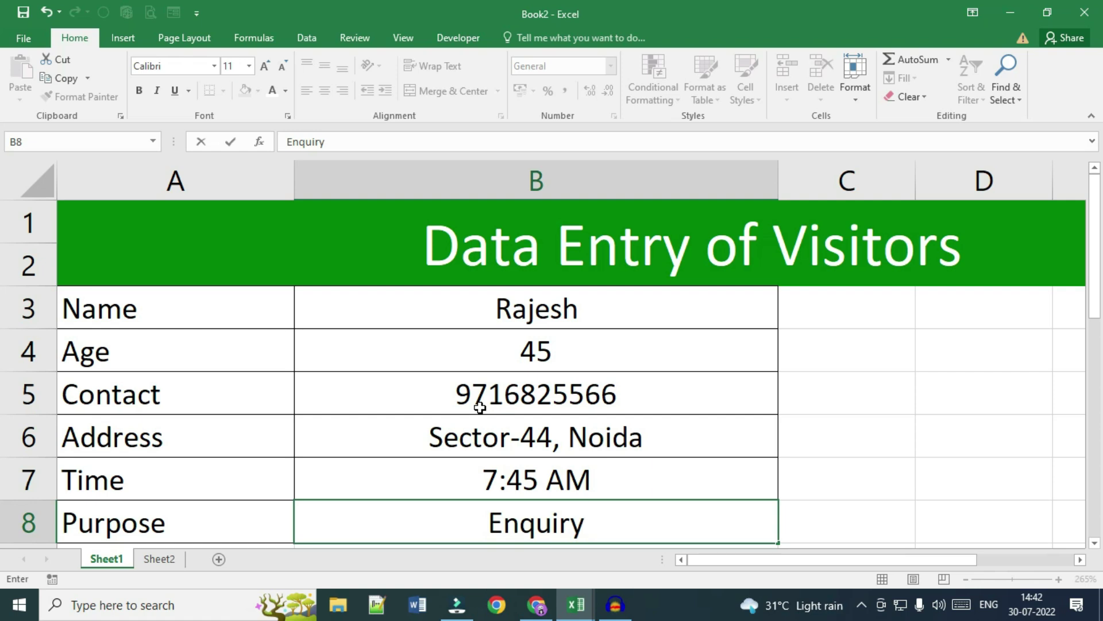
{"action": "key", "text": "Return"}
{"action": "scroll", "coordinate": [849, 427], "scroll_direction": "up", "scroll_amount": 1}
{"action": "left_click", "coordinate": [848, 427]}
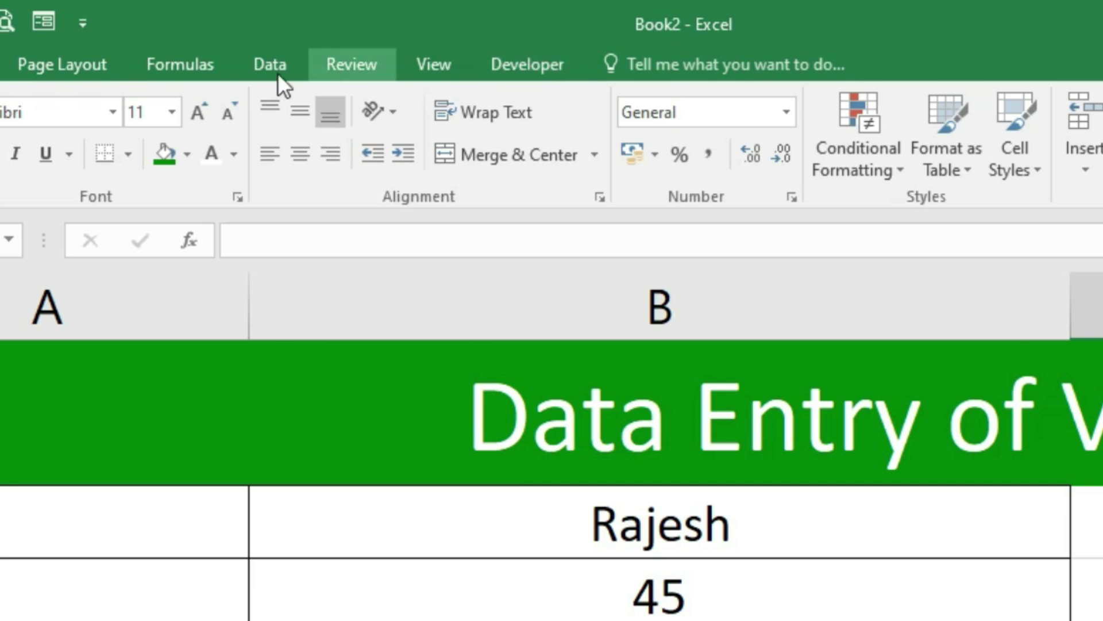
- Enable the Developer tab via Customize Ribbon in Excel Options and display it
{"action": "left_click", "coordinate": [83, 23]}
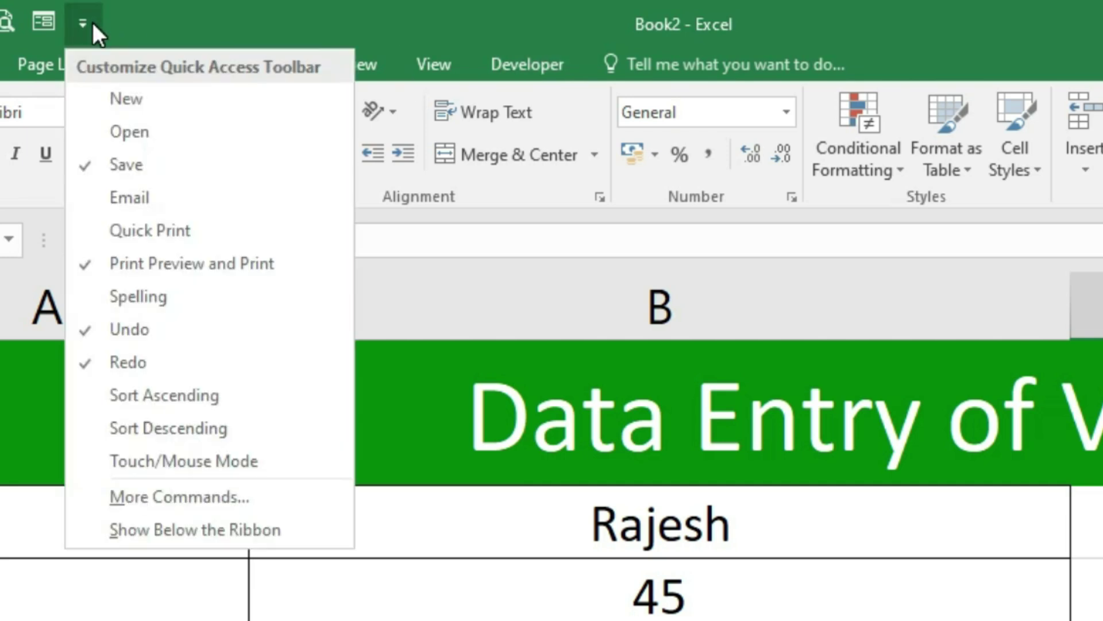
{"action": "left_click", "coordinate": [182, 502]}
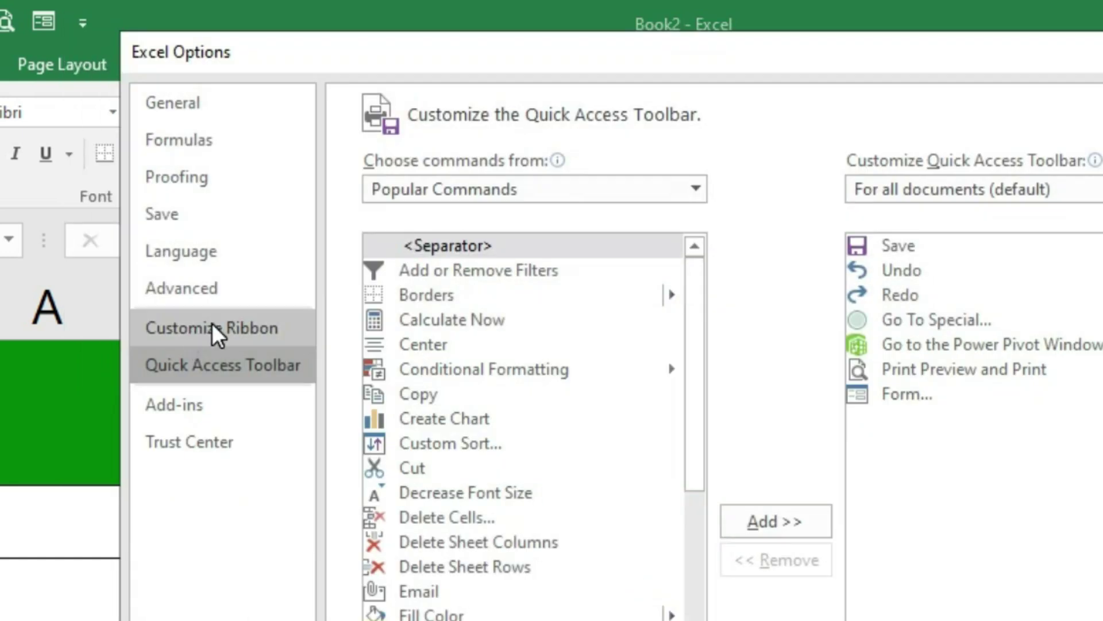
{"action": "left_click", "coordinate": [212, 323]}
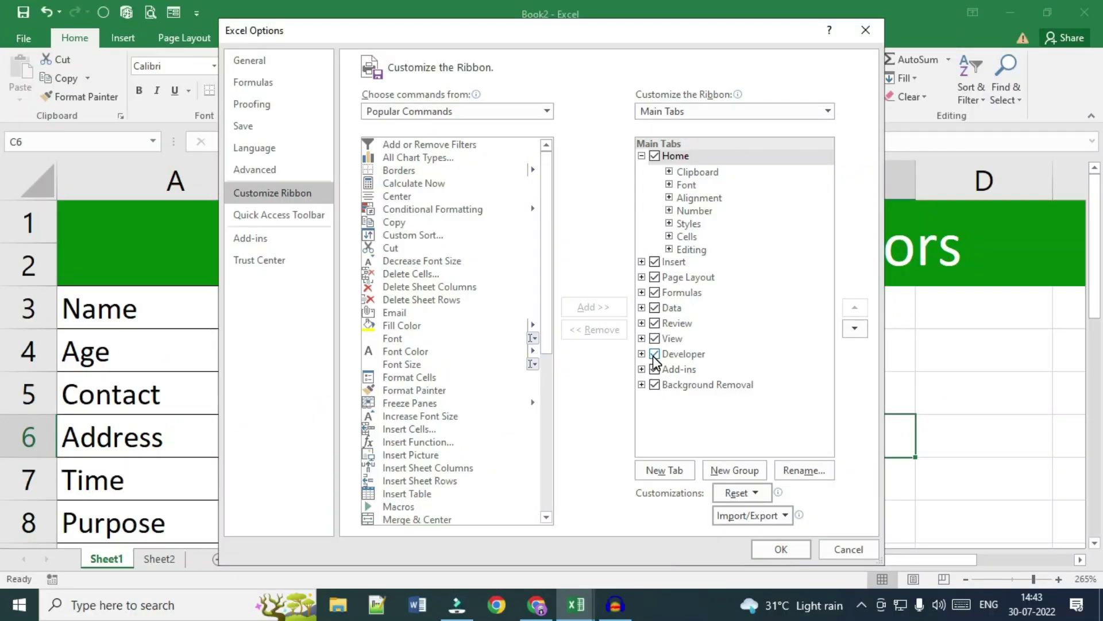
{"action": "left_click", "coordinate": [852, 32]}
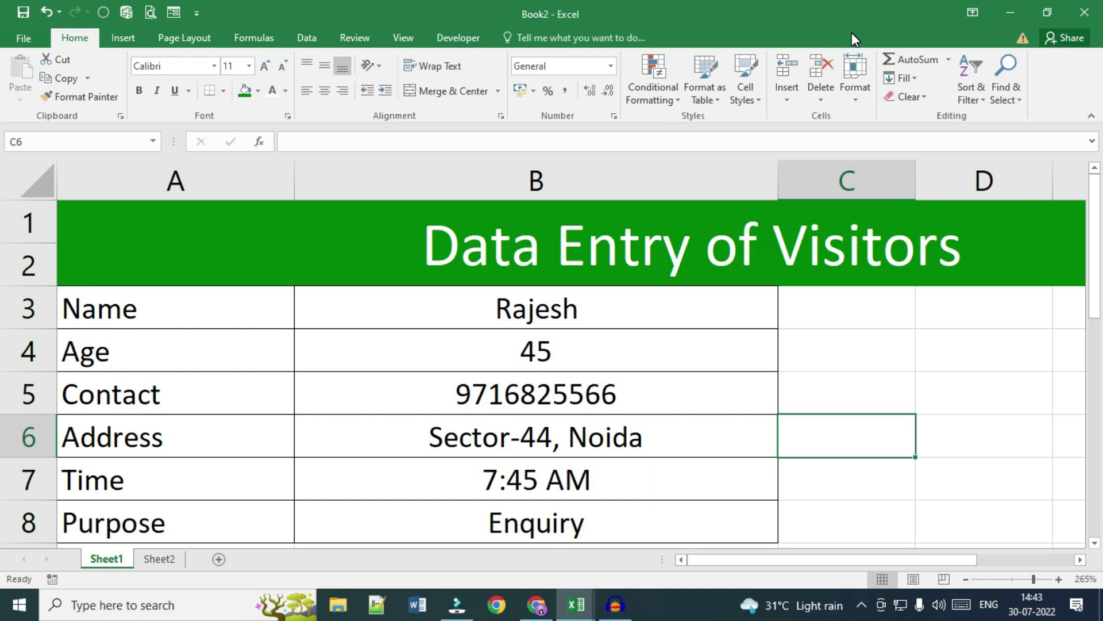
{"action": "left_click", "coordinate": [444, 37]}
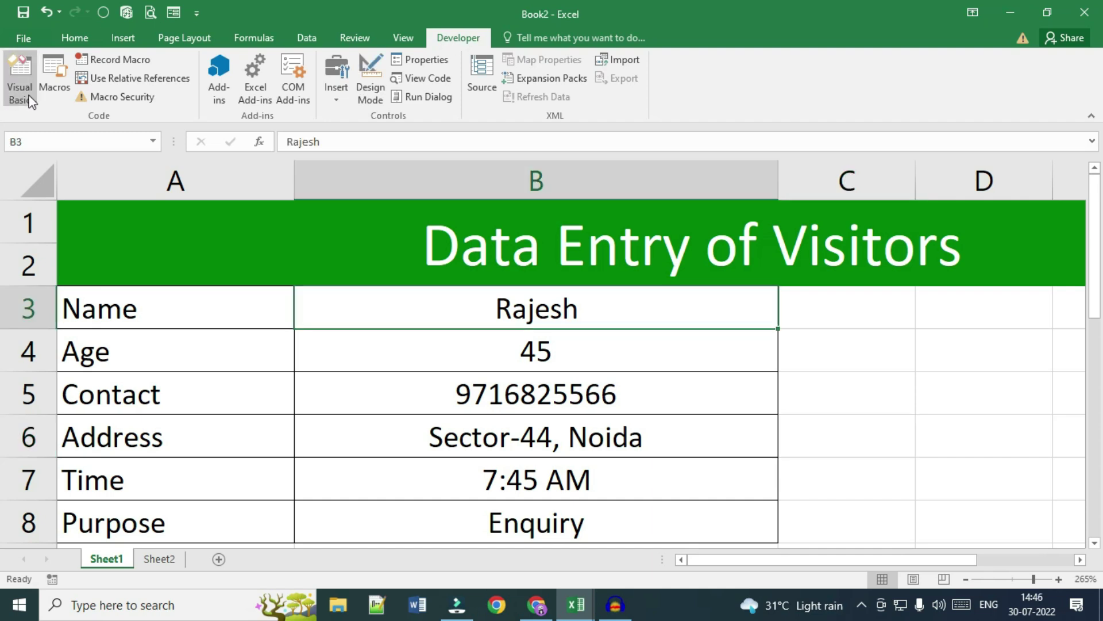
- On Sheet2, enter placeholder values 1–6 across A4:F4 and centre them
{"action": "left_click", "coordinate": [172, 560]}
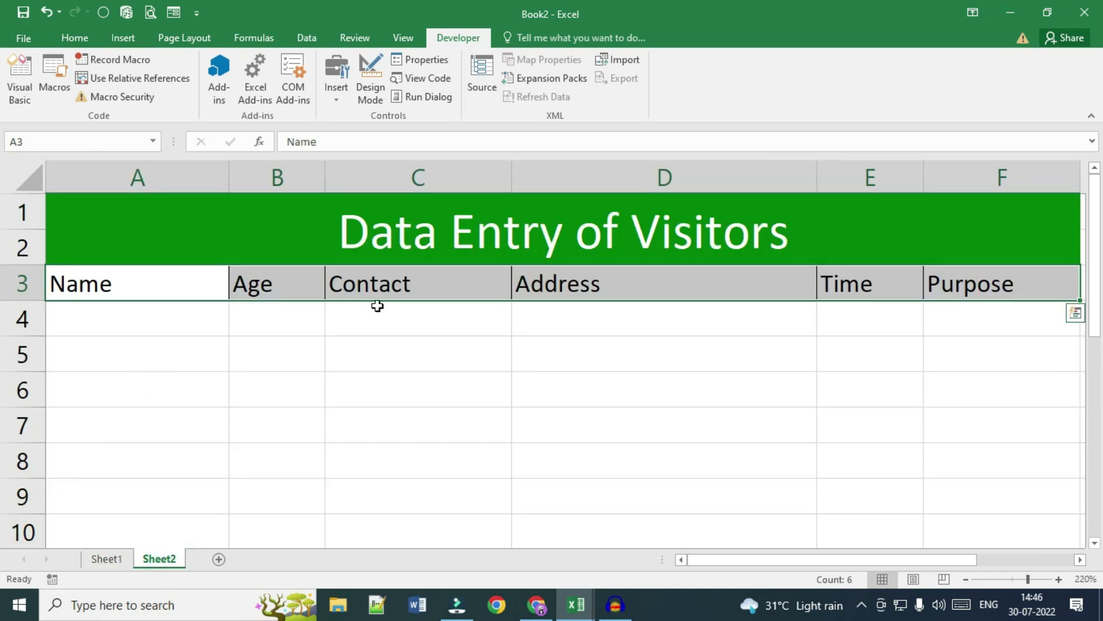
{"action": "left_click", "coordinate": [190, 325]}
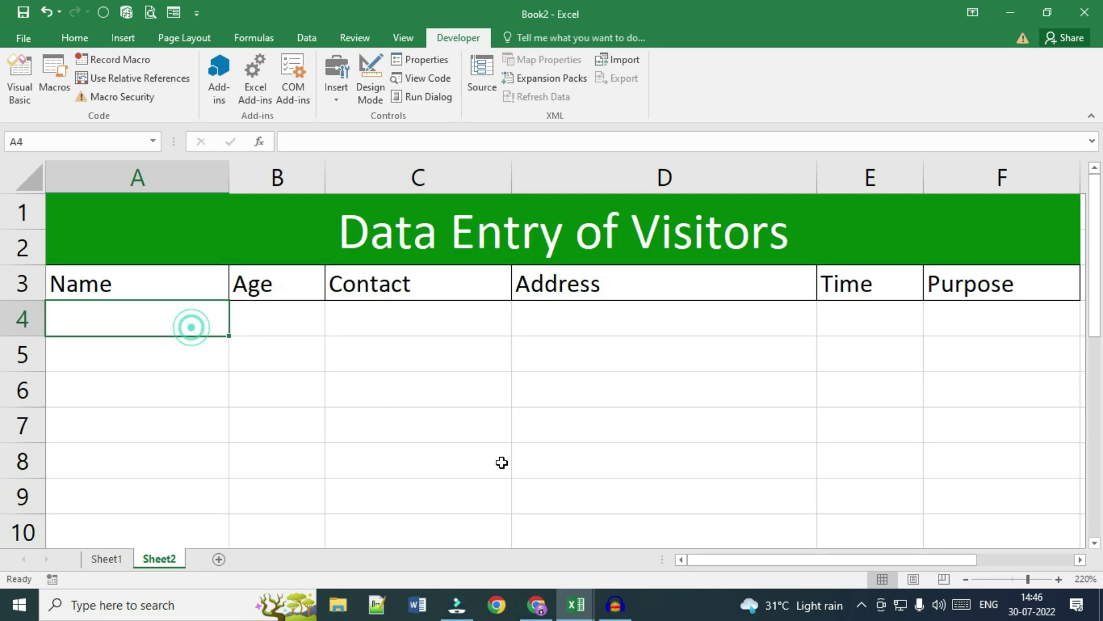
{"action": "type", "text": "1"}
{"action": "key", "text": "Tab"}
{"action": "type", "text": "2"}
{"action": "key", "text": "Tab"}
{"action": "type", "text": "3"}
{"action": "key", "text": "Tab"}
{"action": "mouse_move", "coordinate": [205, 317]}
{"action": "left_mouse_down"}
{"action": "mouse_move", "coordinate": [299, 333]}
{"action": "mouse_move", "coordinate": [1020, 338]}
{"action": "left_mouse_up"}
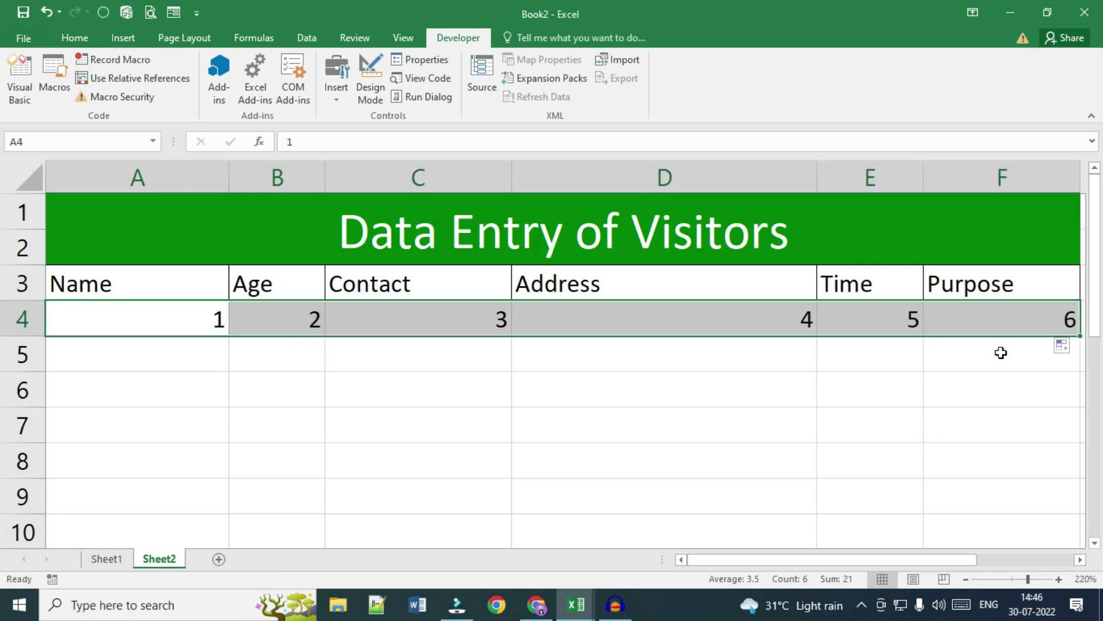
{"action": "left_click", "coordinate": [74, 38]}
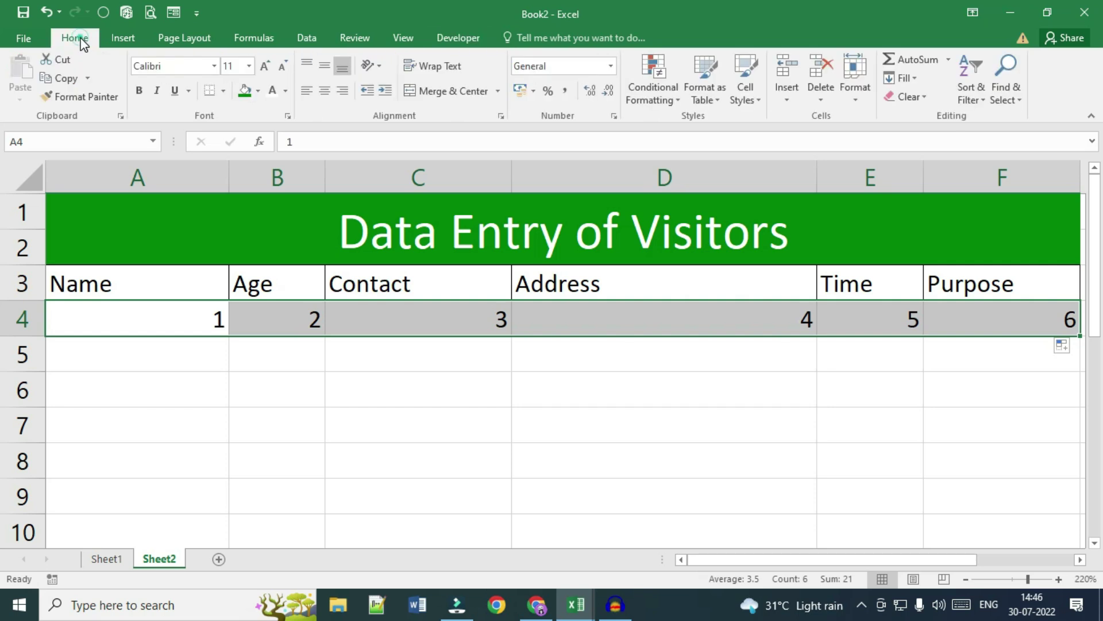
{"action": "left_click", "coordinate": [325, 91]}
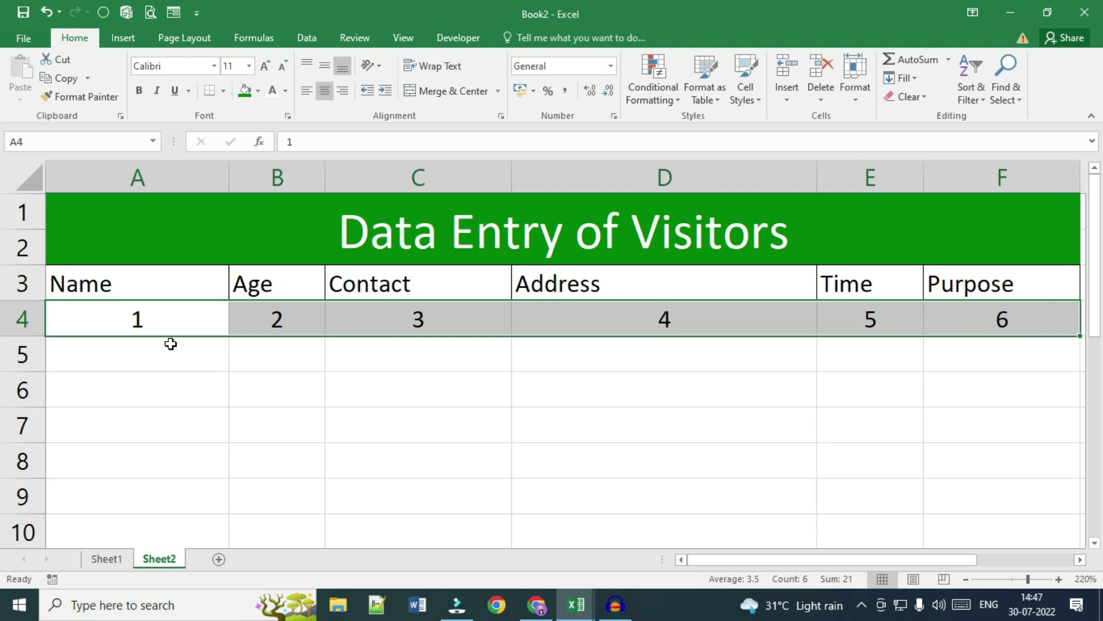
- Select an empty cell on Sheet1 and record a macro named 'mywork' with shortcut Ctrl+Shift+L
{"action": "left_click", "coordinate": [115, 563]}
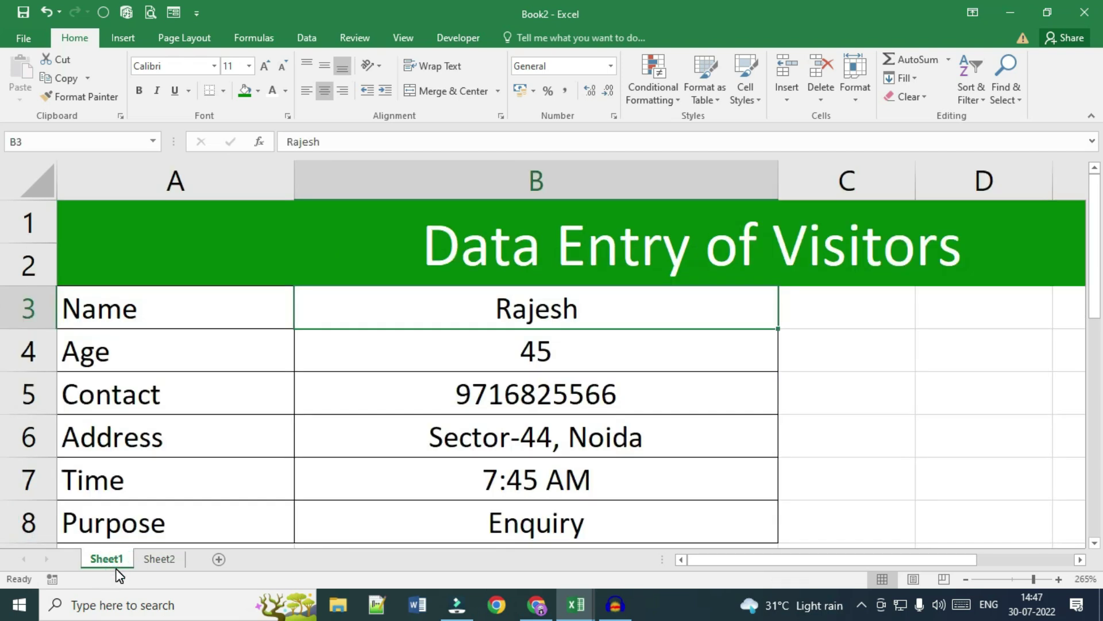
{"action": "left_click", "coordinate": [899, 436]}
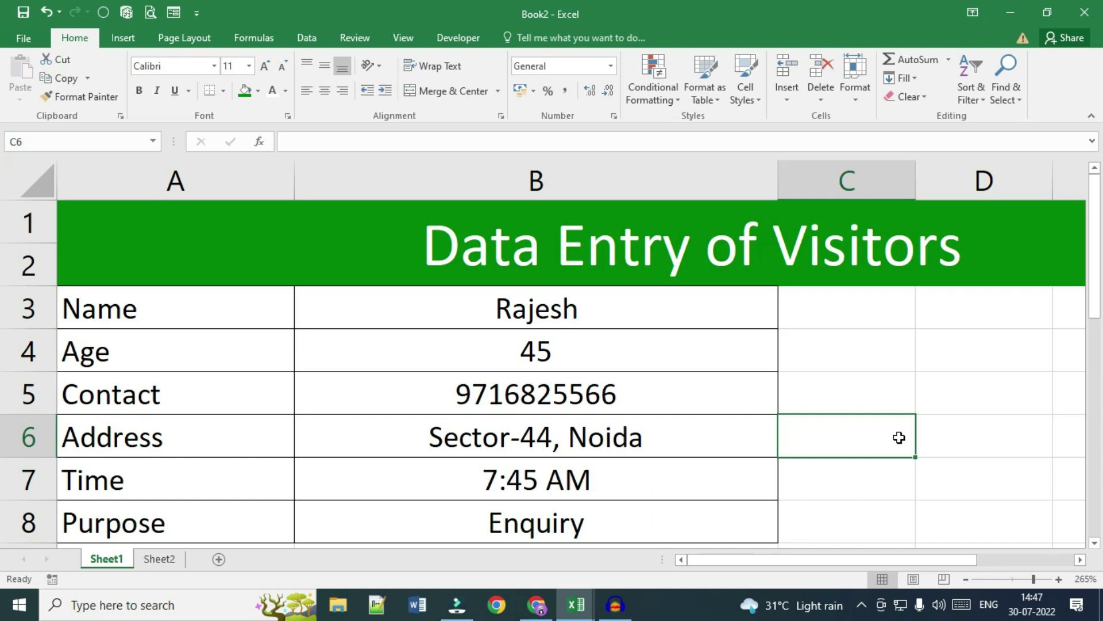
{"action": "left_click", "coordinate": [476, 36]}
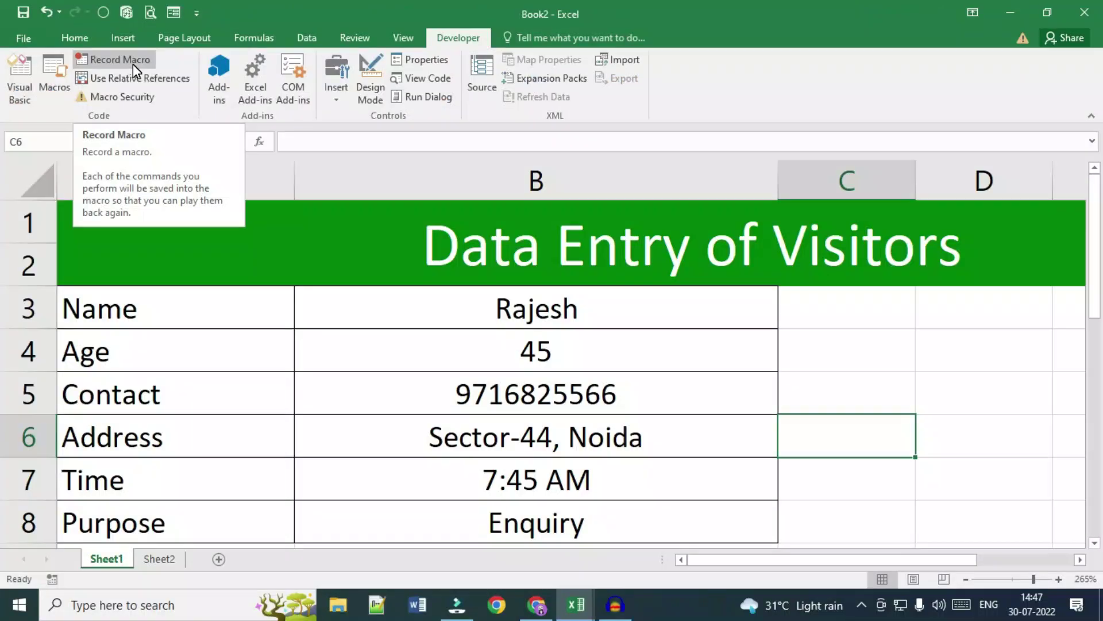
{"action": "left_click", "coordinate": [133, 64]}
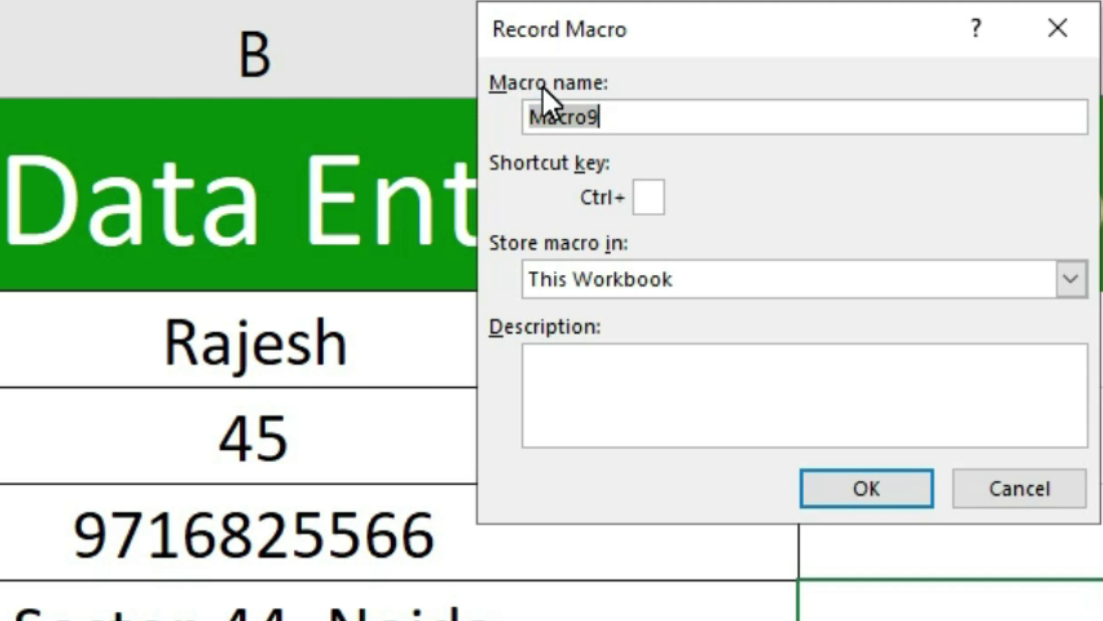
{"action": "key", "text": "BackSpace"}
{"action": "type", "text": "mywork"}
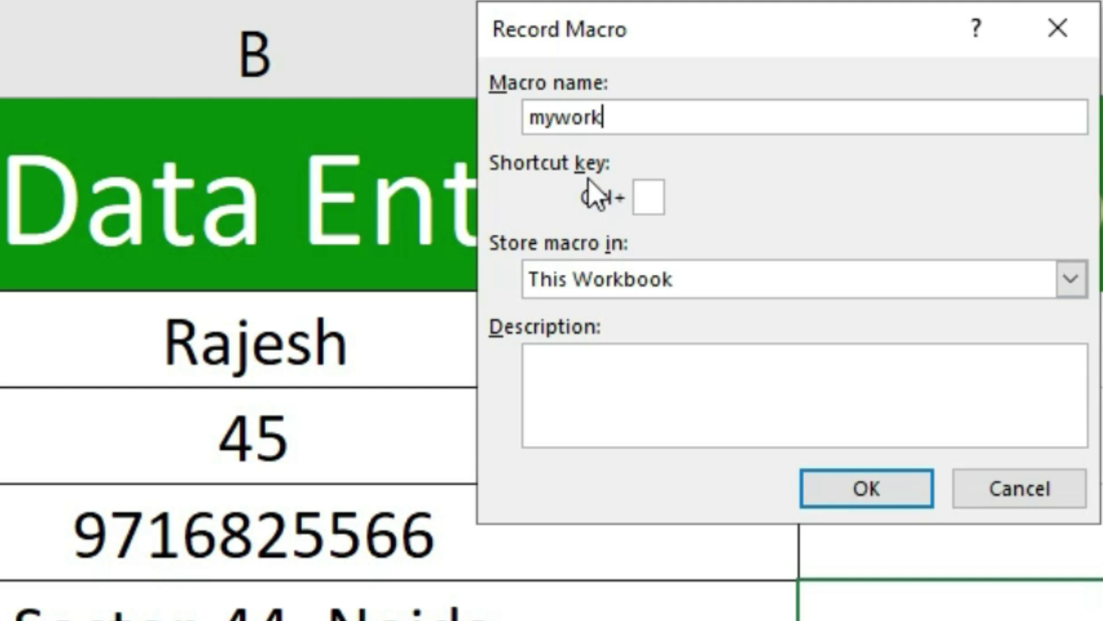
{"action": "left_click", "coordinate": [556, 116]}
{"action": "left_click", "coordinate": [647, 199]}
{"action": "type", "text": "L"}
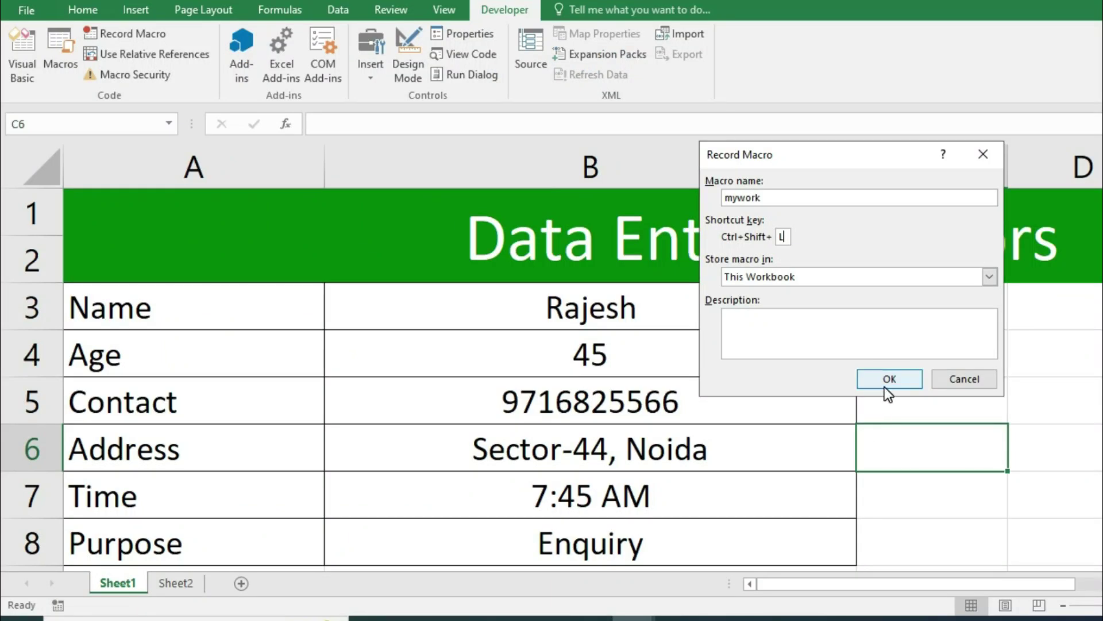
{"action": "left_click", "coordinate": [885, 385]}
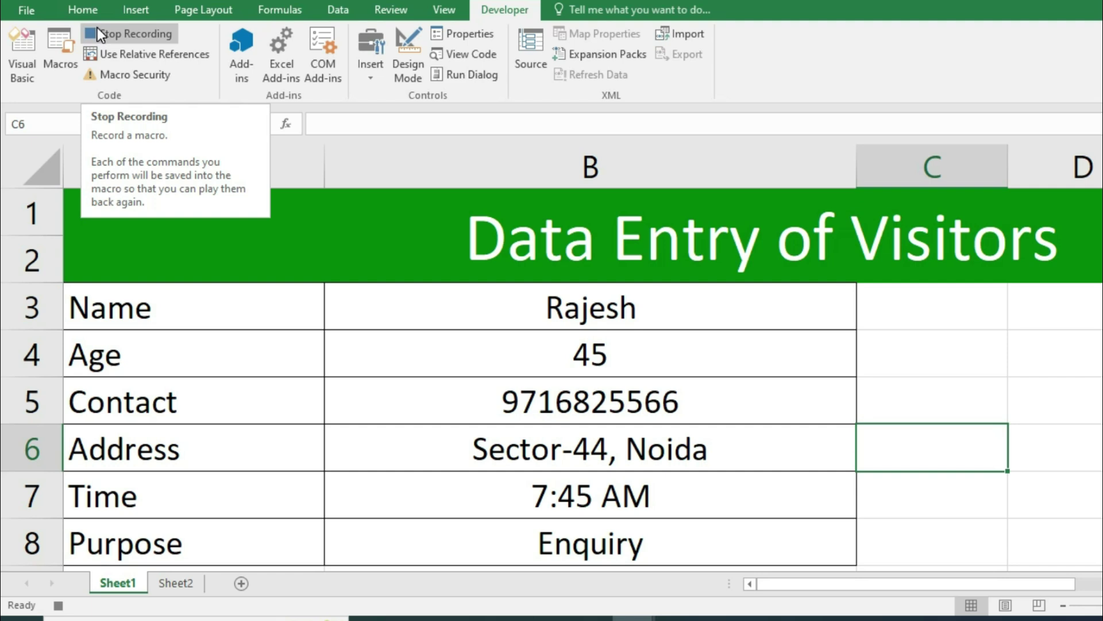
- Copy the visitor name from B3, then select cell A3 in Sheet2's log
{"action": "left_click", "coordinate": [564, 306]}
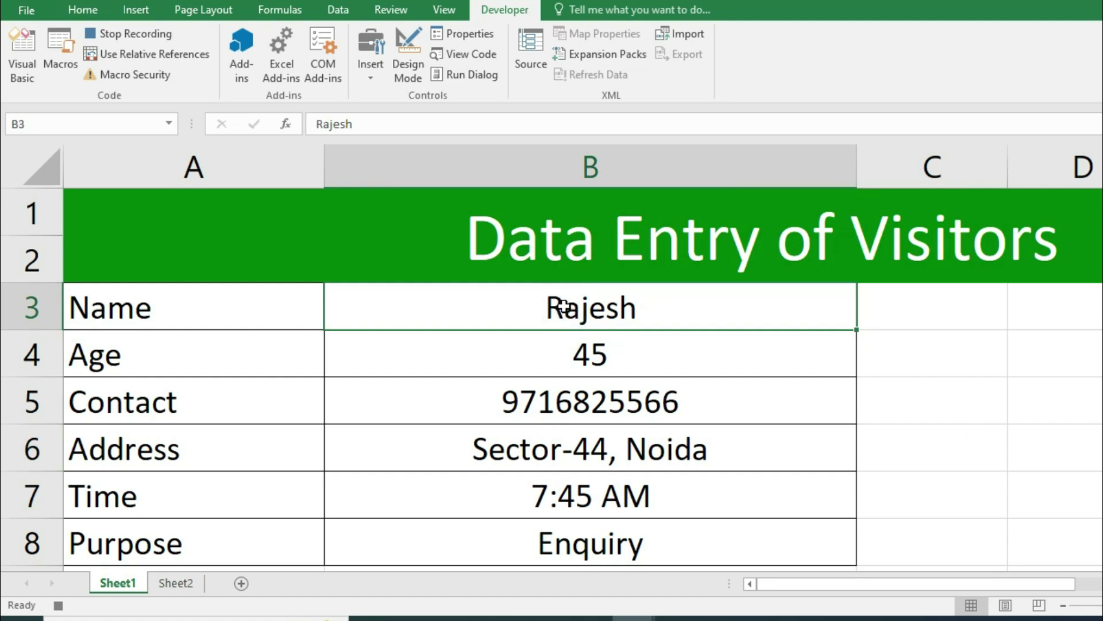
{"action": "key", "text": "ctrl+c"}
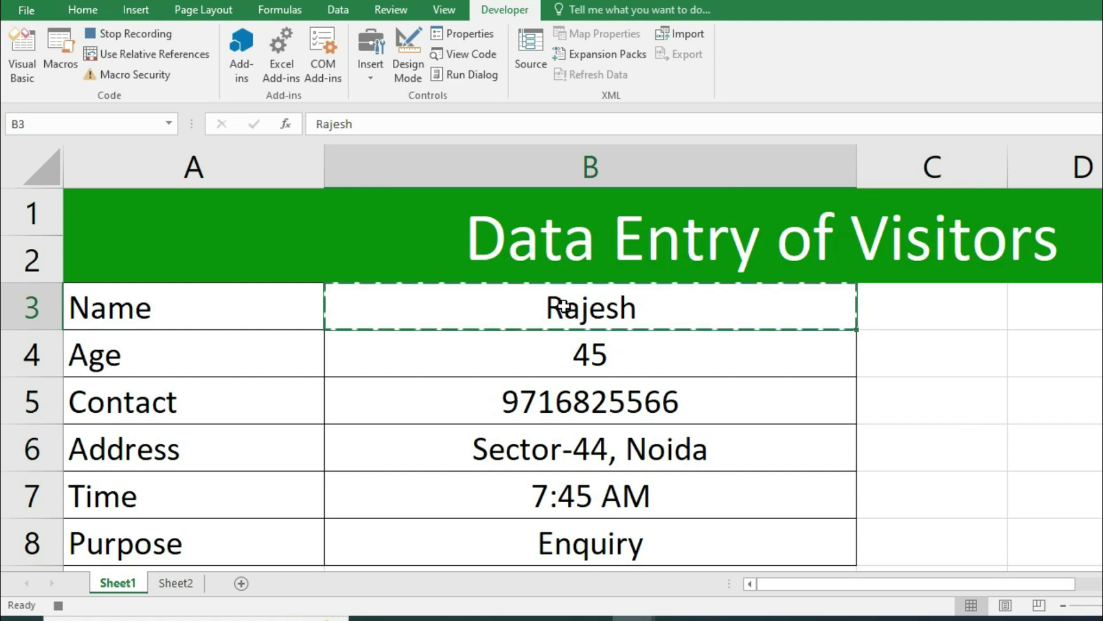
{"action": "left_click", "coordinate": [195, 584]}
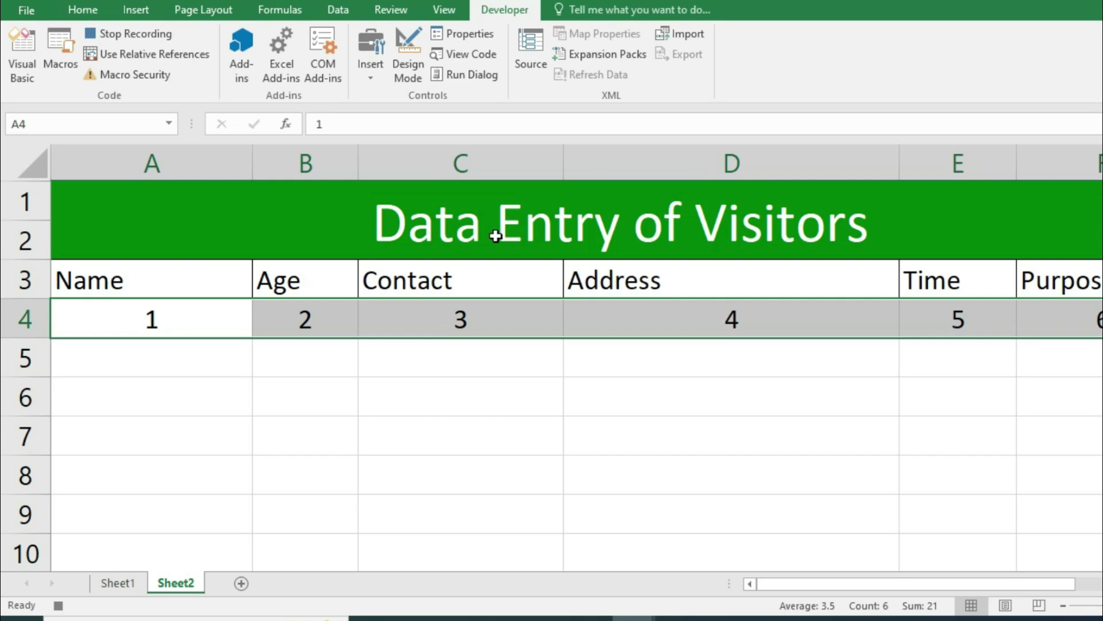
{"action": "left_click", "coordinate": [129, 283]}
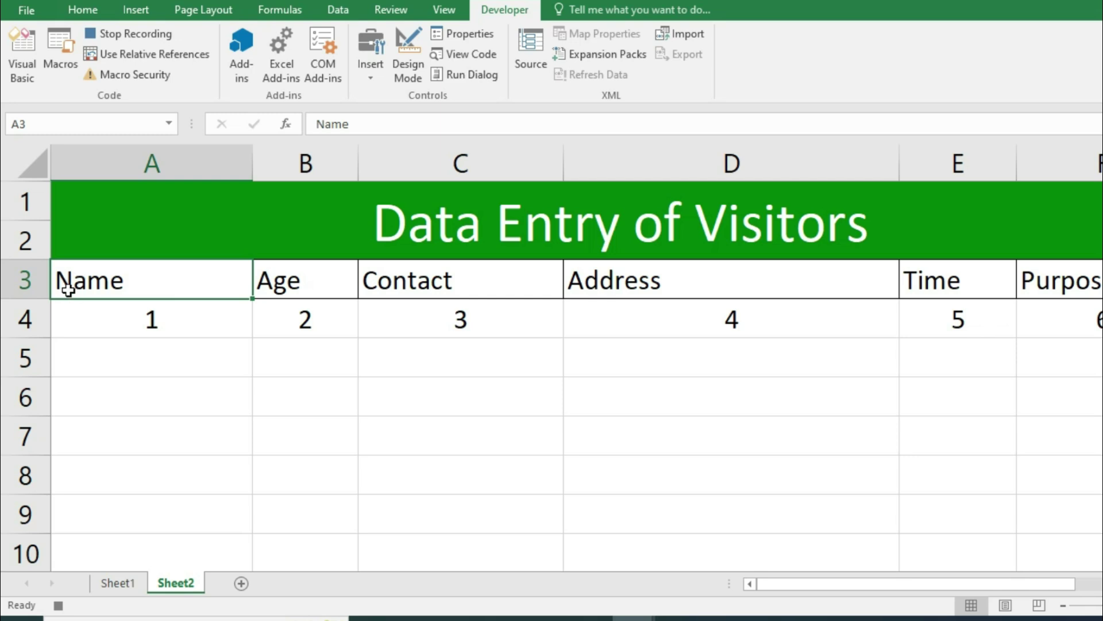
- Paste the visitor's name into the first empty Sheet2 log row, recording the move relatively
{"action": "key", "text": "ctrl+Down"}
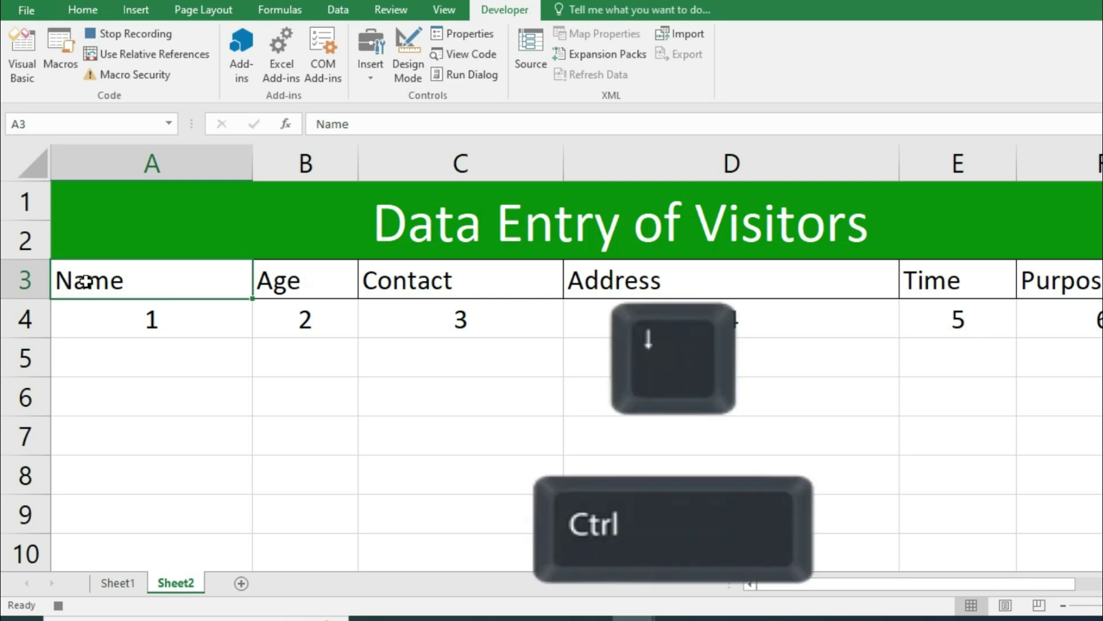
{"action": "key", "text": "ctrl+Down"}
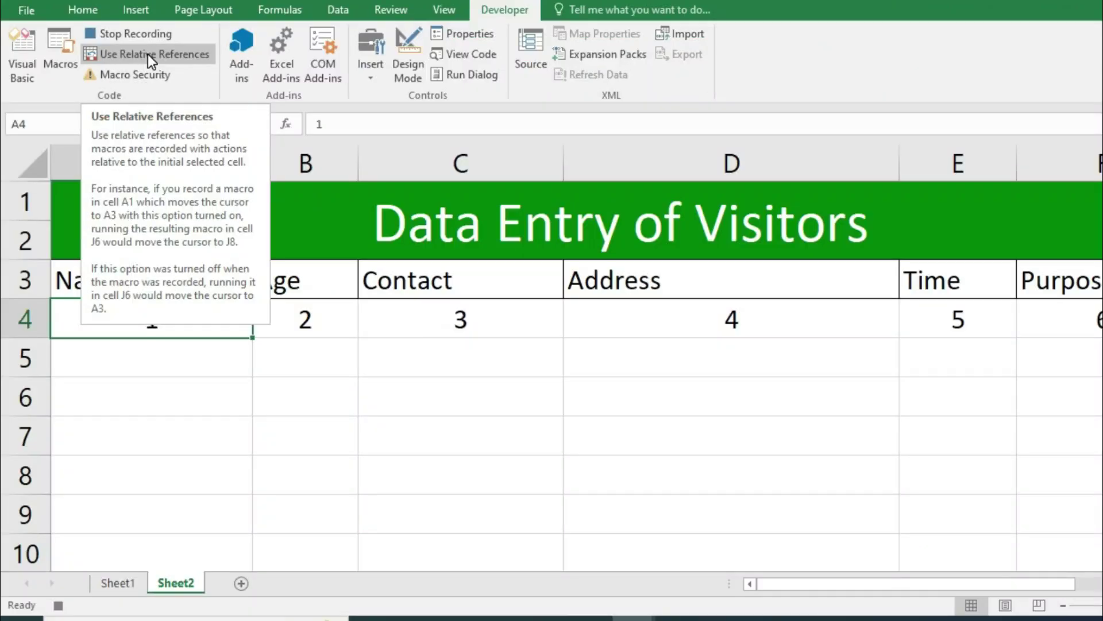
{"action": "left_click", "coordinate": [147, 54]}
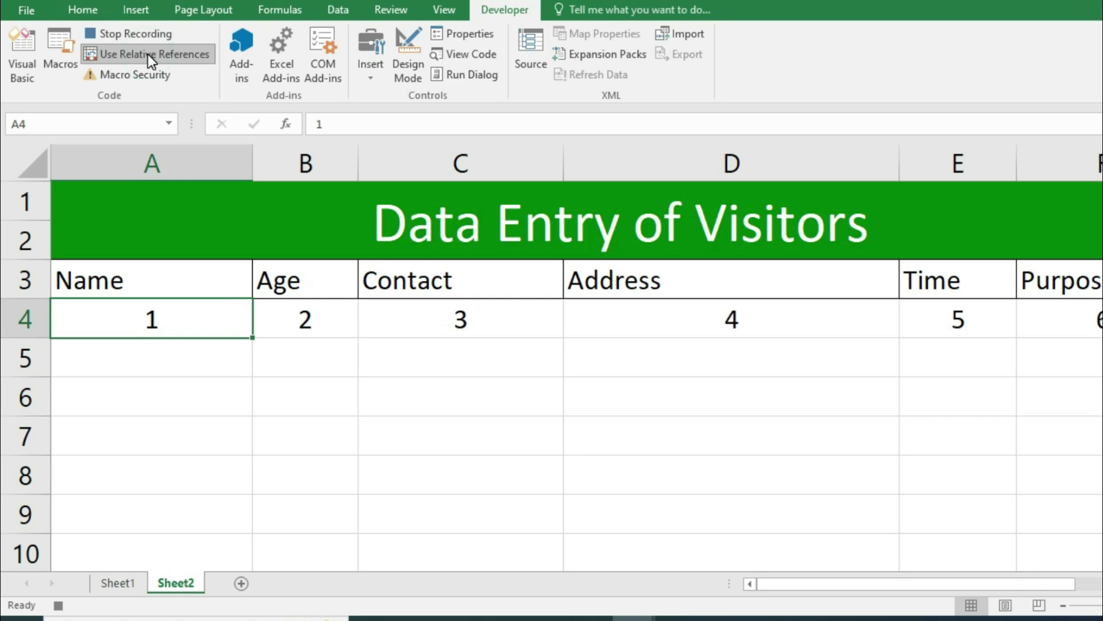
{"action": "key", "text": "Down"}
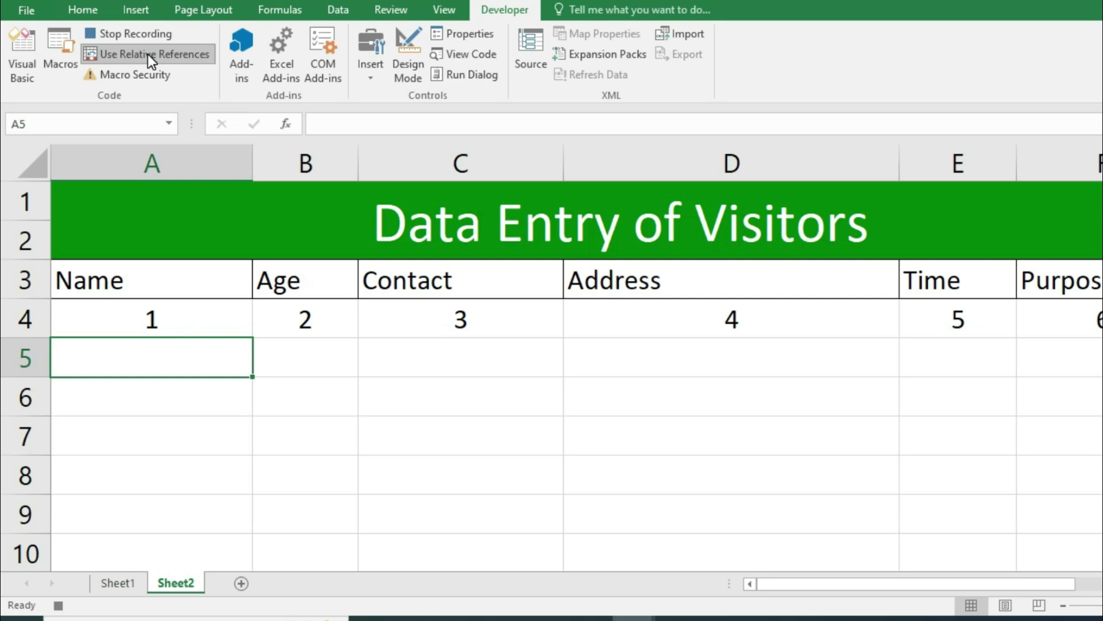
{"action": "key", "text": "ctrl+v"}
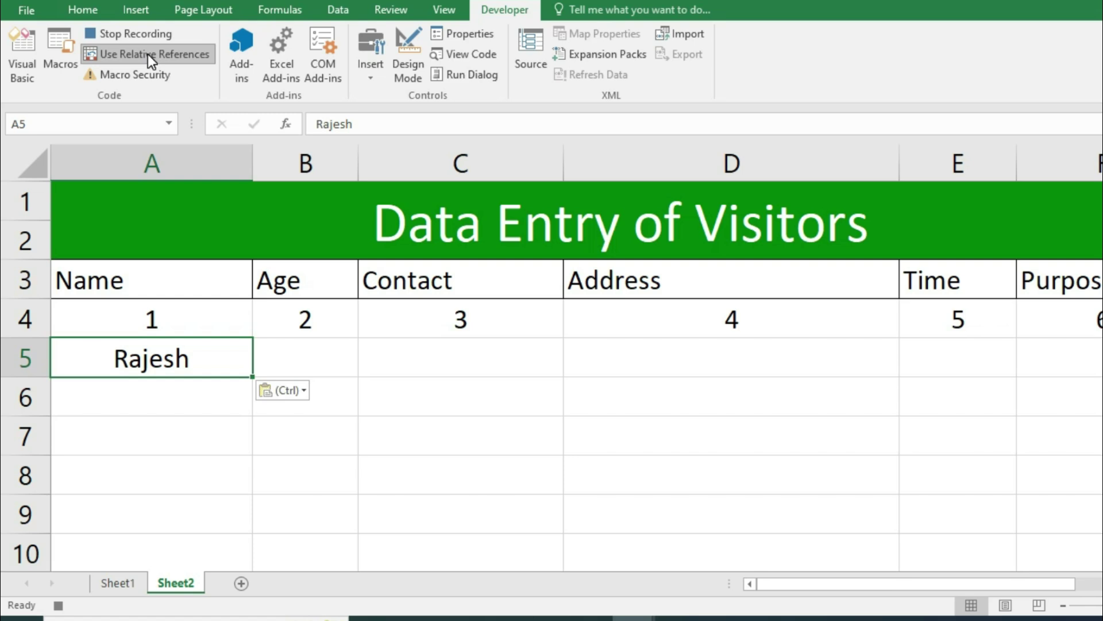
{"action": "key", "text": "Right"}
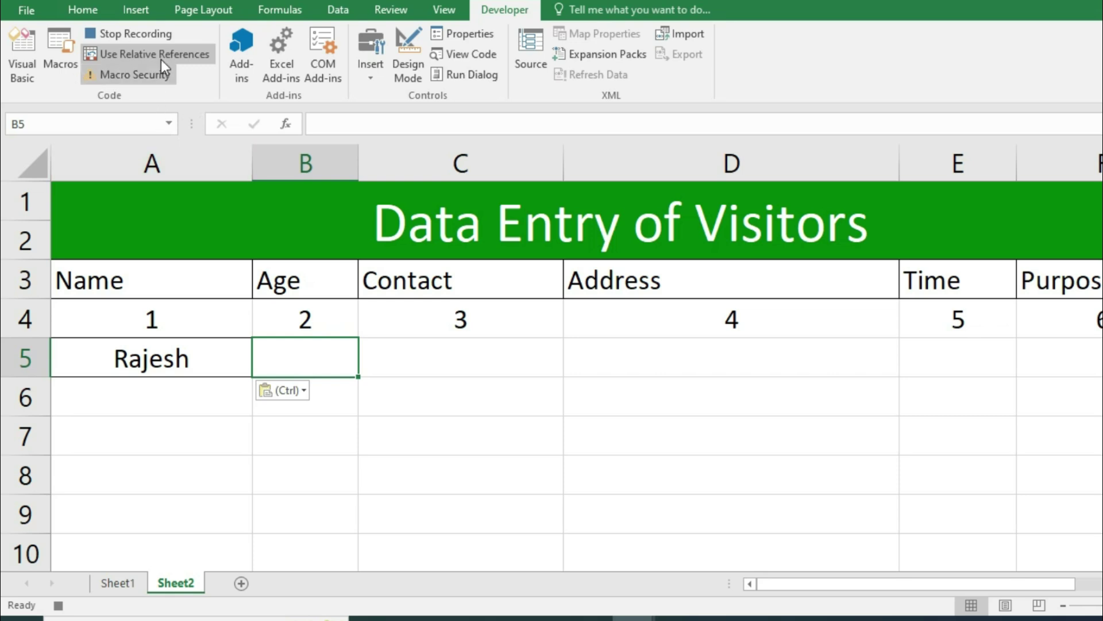
{"action": "left_click", "coordinate": [181, 54]}
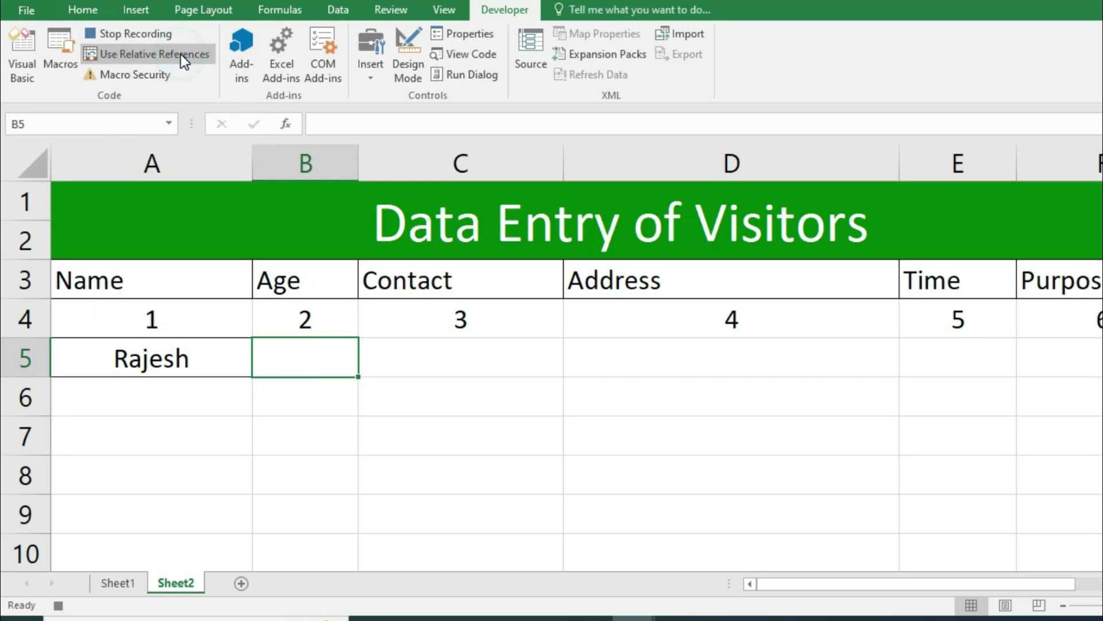
- Copy the age 45 from the form into B5, then step relatively to C5
{"action": "left_click", "coordinate": [123, 584]}
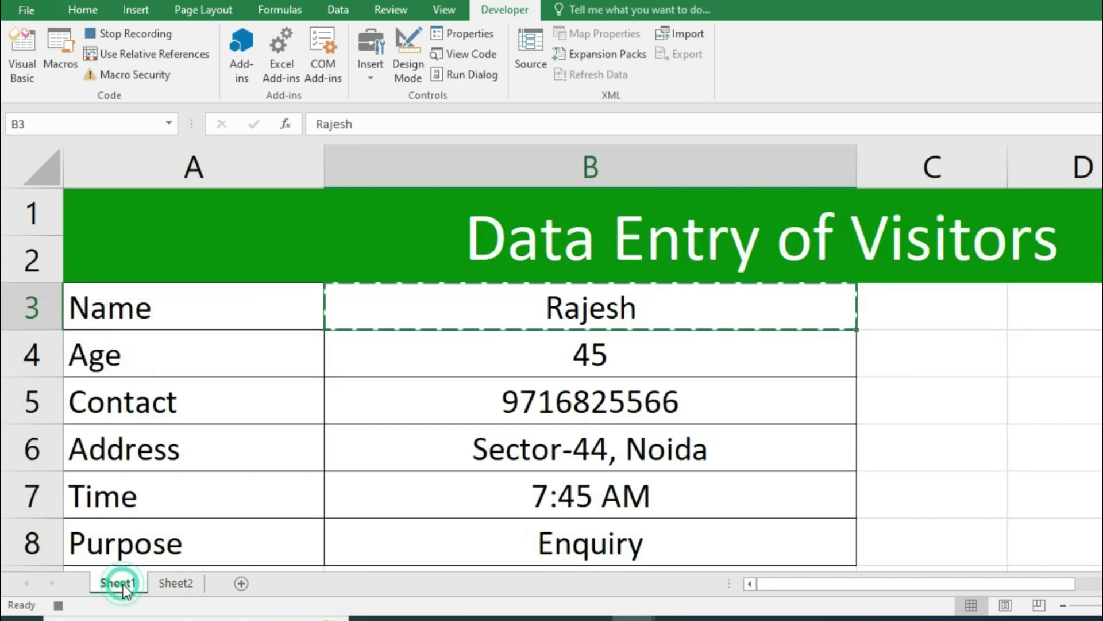
{"action": "left_click", "coordinate": [587, 361]}
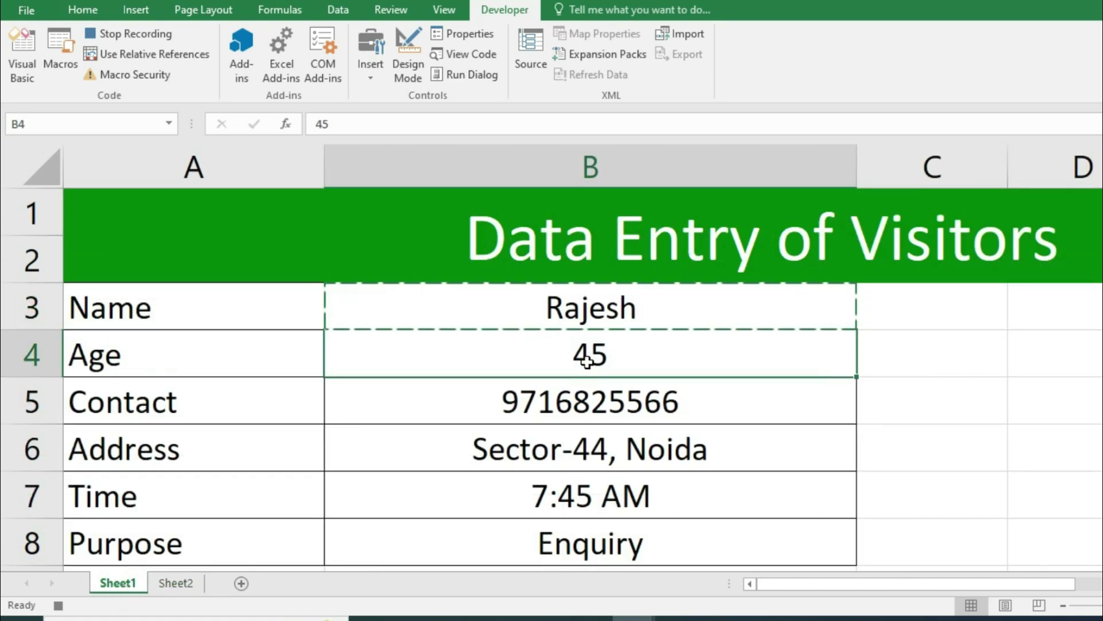
{"action": "key", "text": "ctrl+c"}
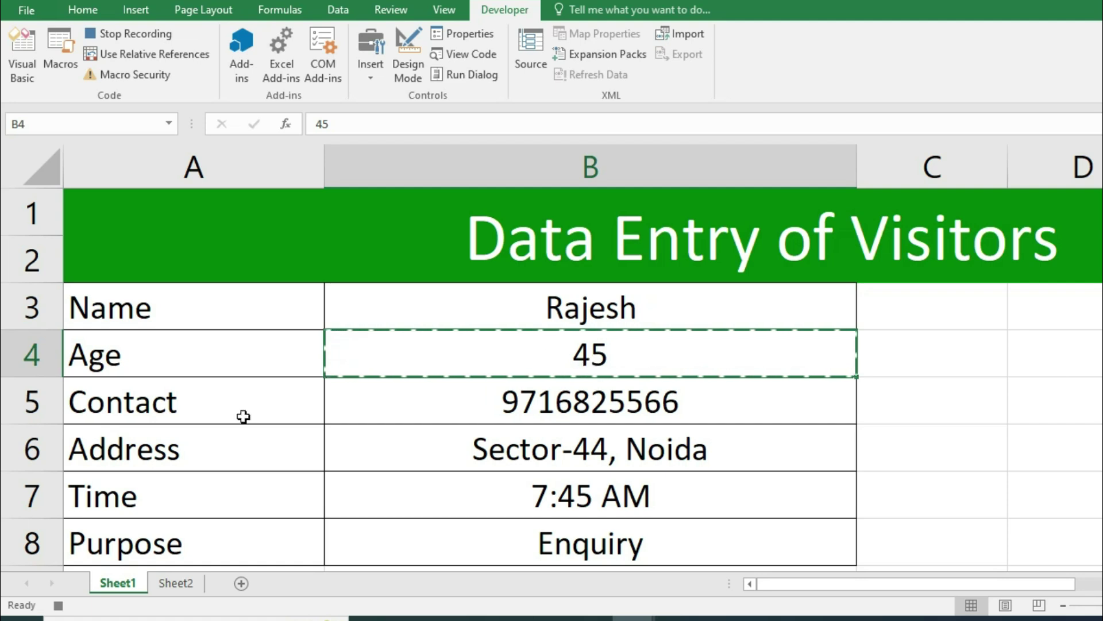
{"action": "left_click", "coordinate": [174, 584]}
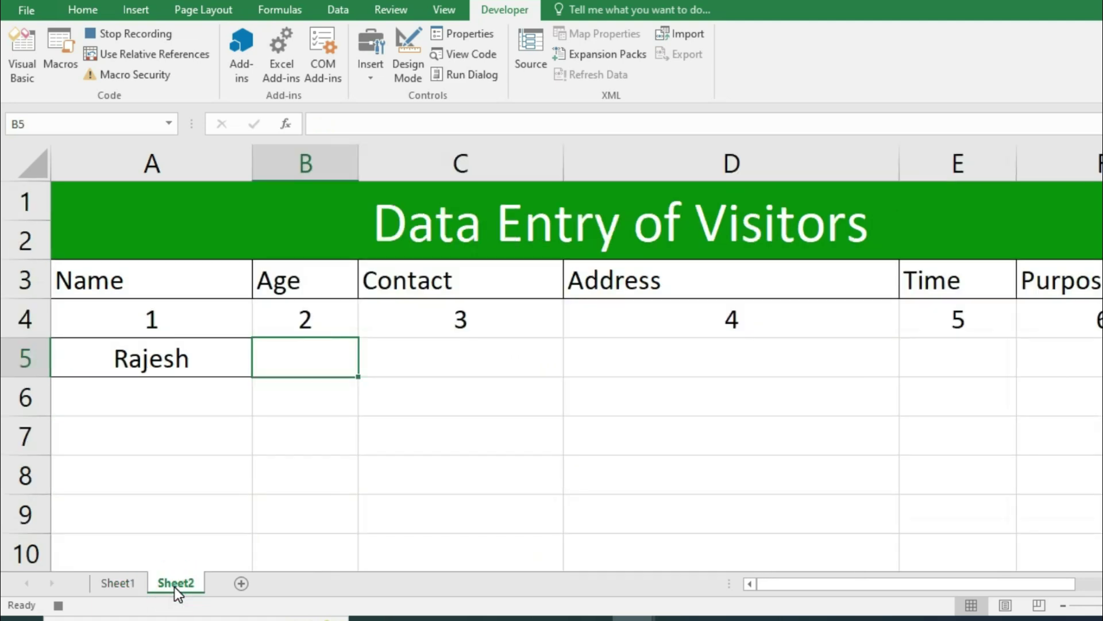
{"action": "key", "text": "ctrl+v"}
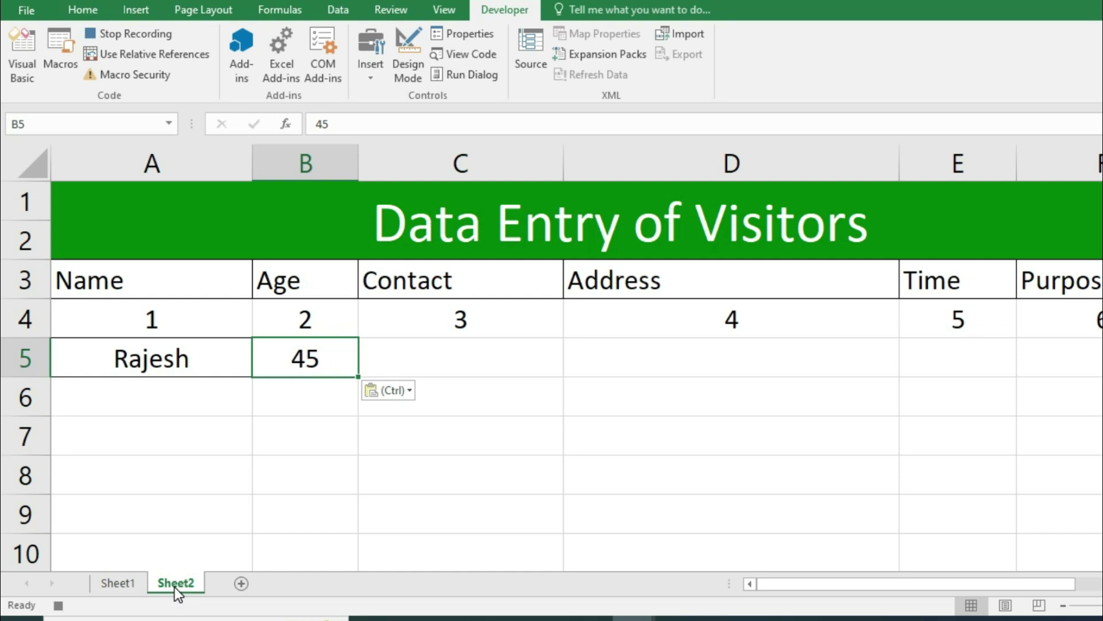
{"action": "left_click", "coordinate": [150, 53]}
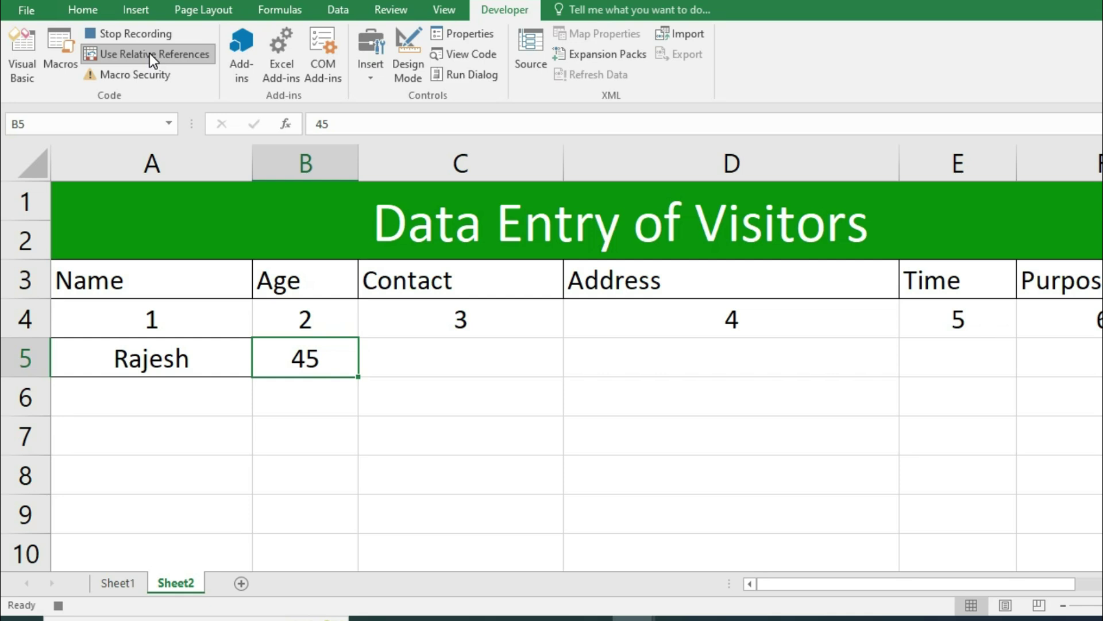
{"action": "key", "text": "Right"}
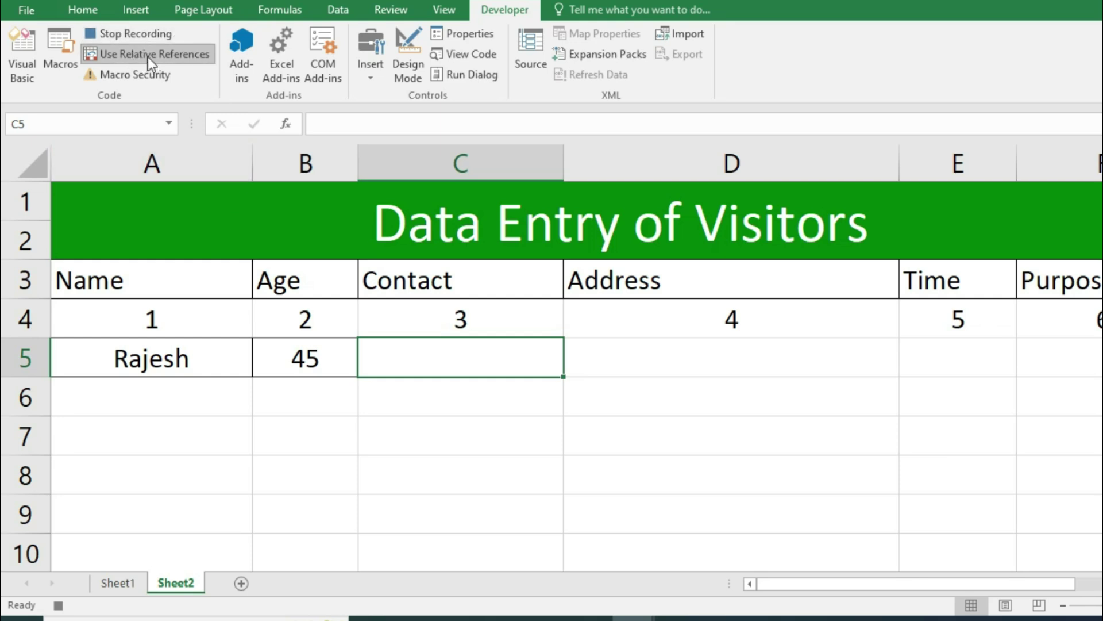
{"action": "left_click", "coordinate": [130, 57]}
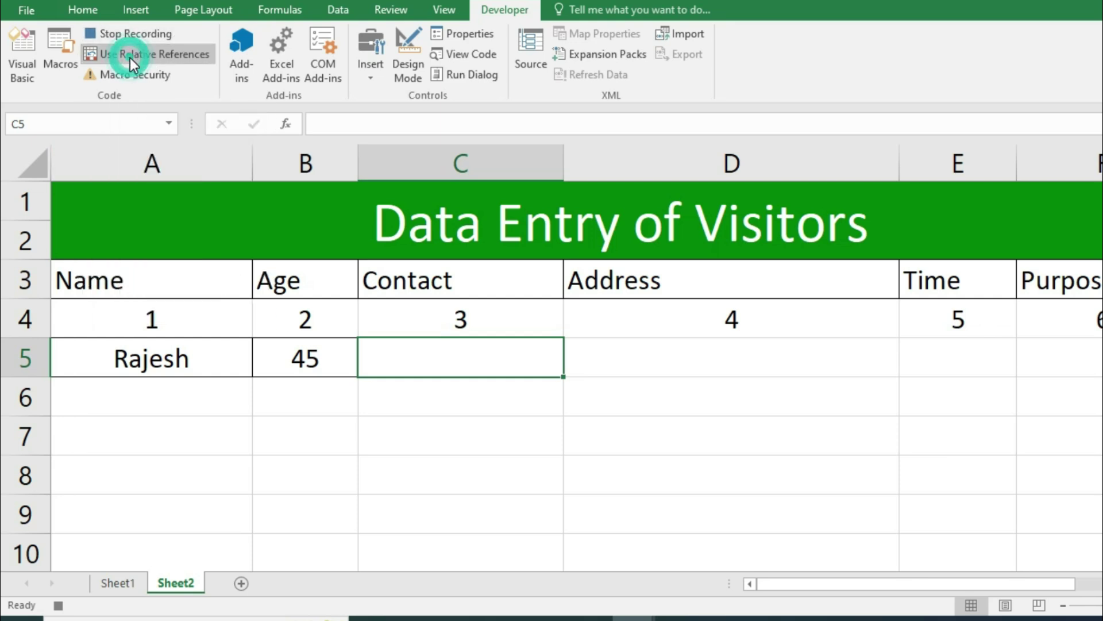
- Copy the contact number into C5, then step relatively to D5
{"action": "left_click", "coordinate": [115, 584]}
{"action": "left_click", "coordinate": [536, 398]}
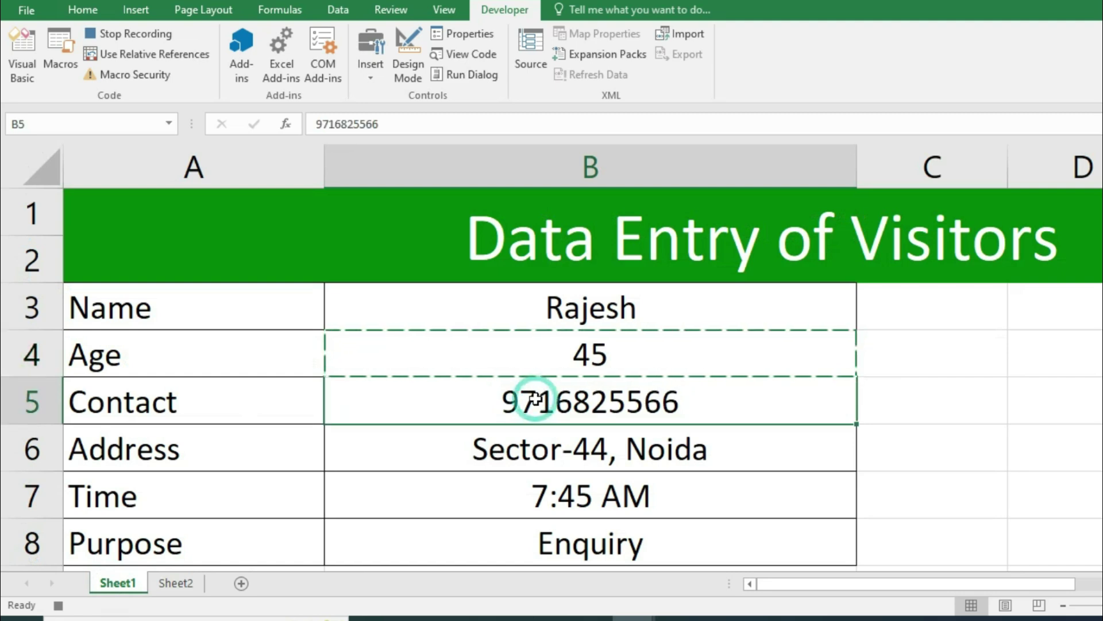
{"action": "key", "text": "ctrl+c"}
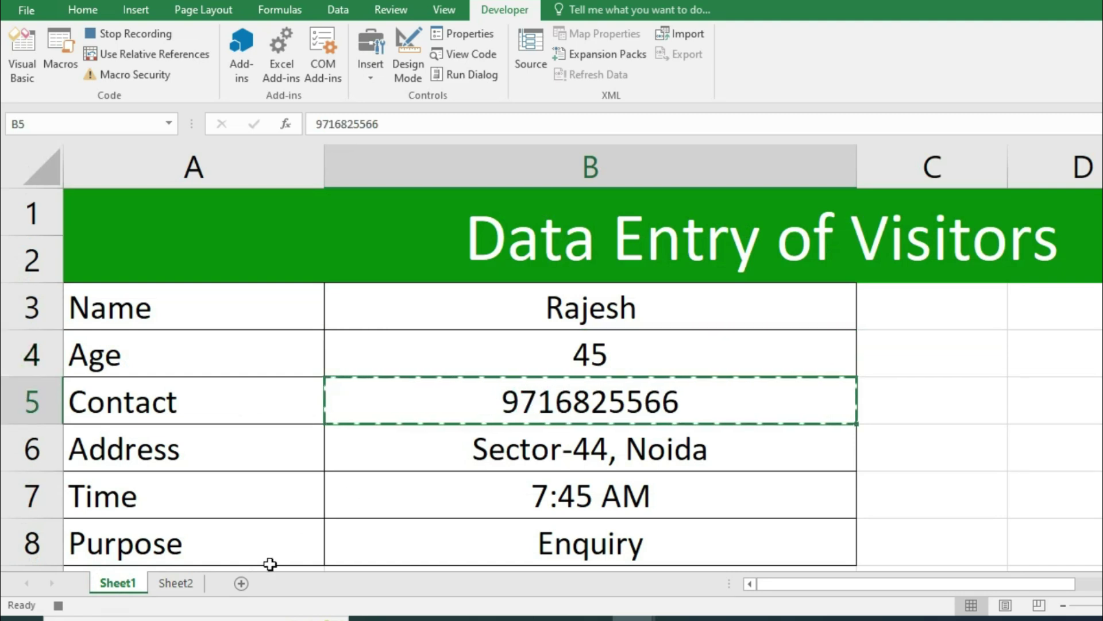
{"action": "left_click", "coordinate": [173, 583]}
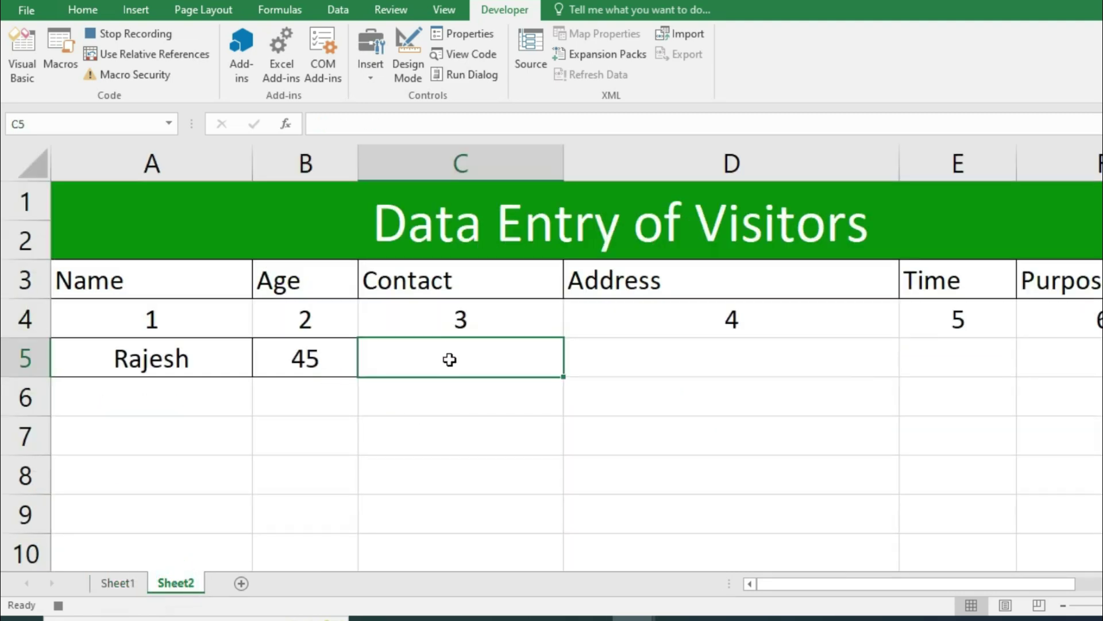
{"action": "key", "text": "ctrl+v"}
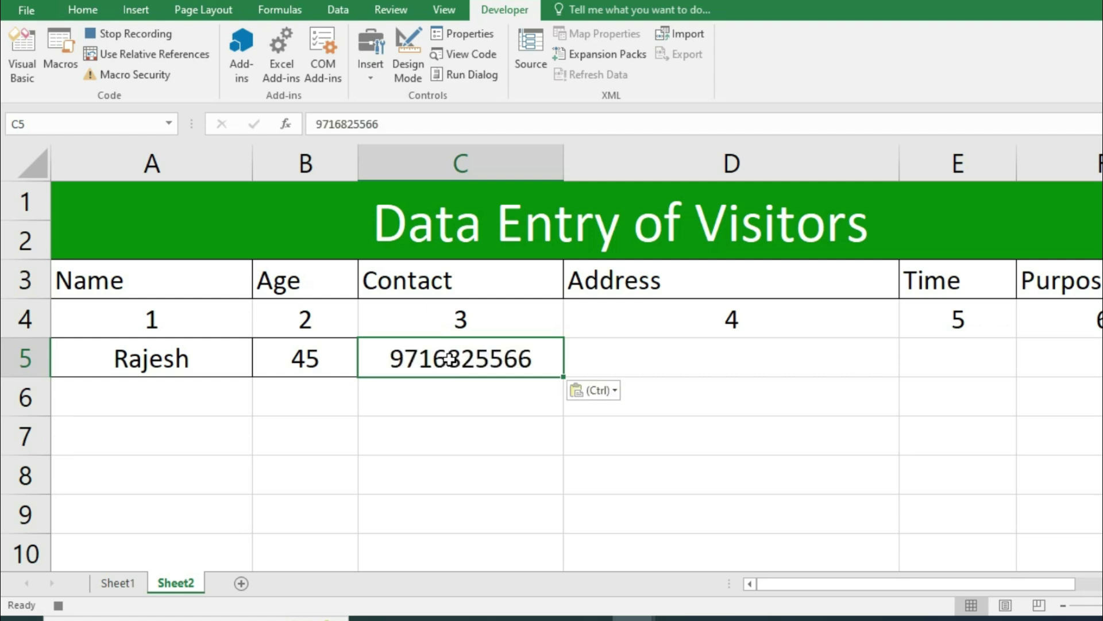
{"action": "left_click", "coordinate": [143, 53]}
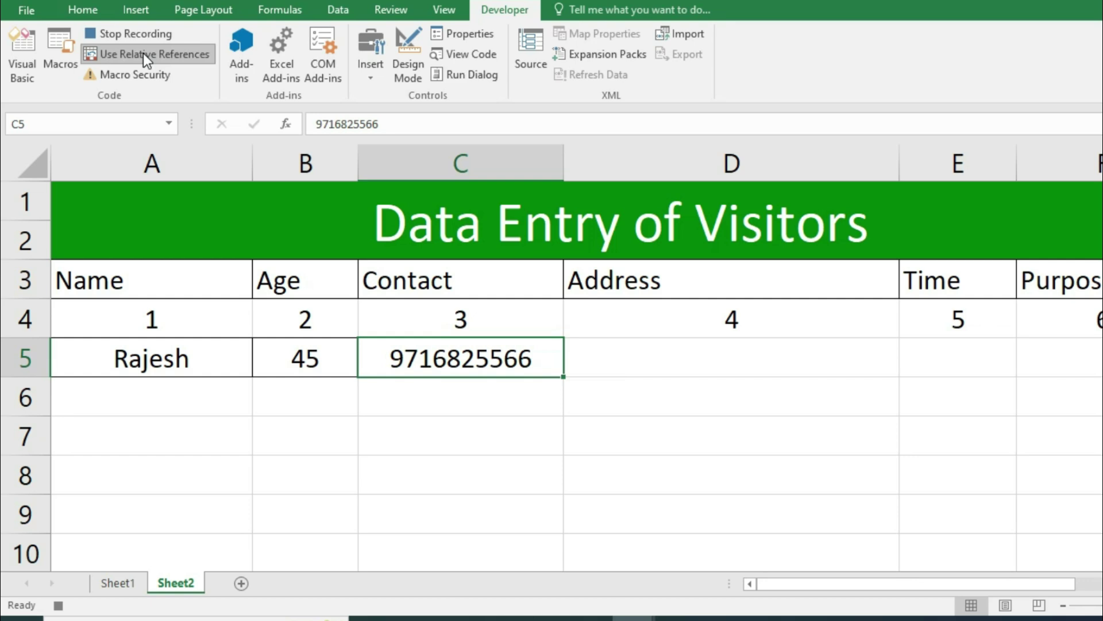
{"action": "key", "text": "Right"}
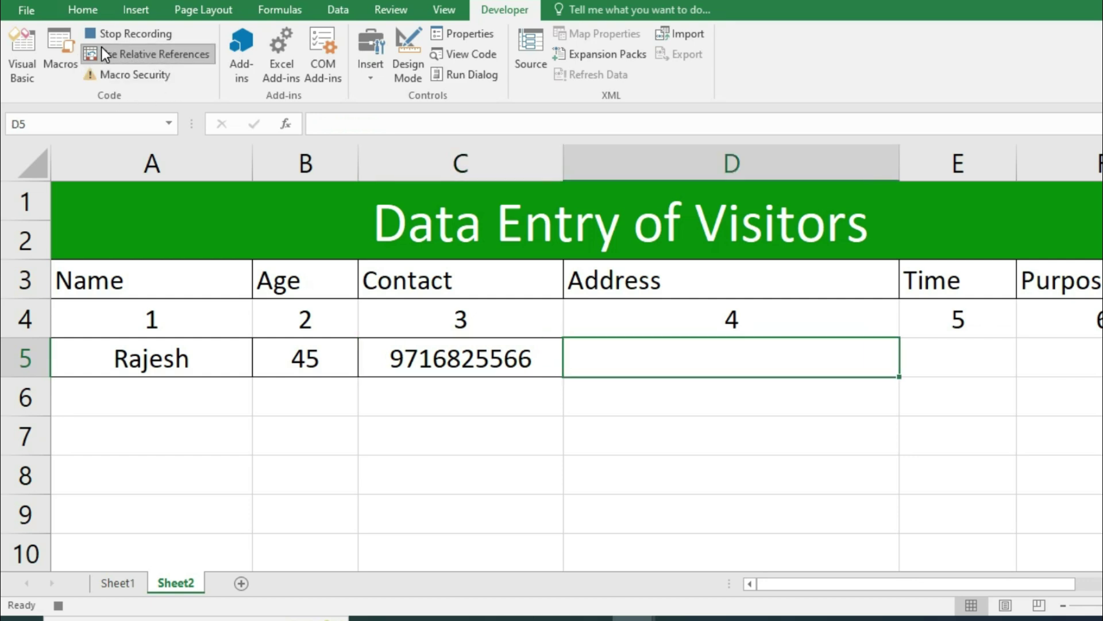
{"action": "left_click", "coordinate": [195, 54]}
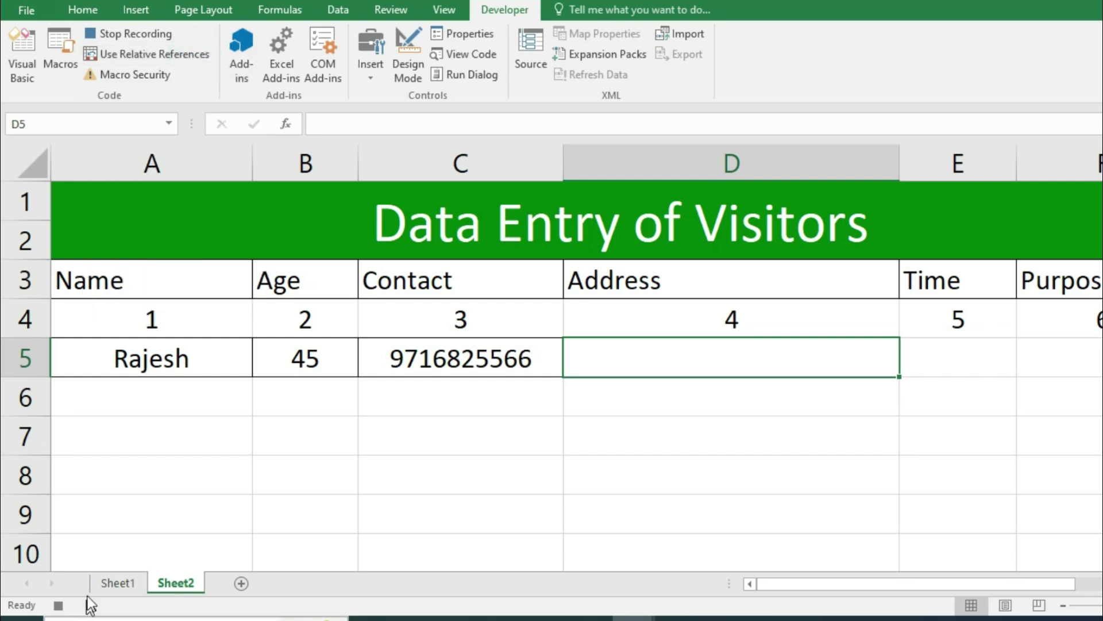
- Copy the address into D5, then step relatively to E5 and return to Sheet1
{"action": "left_click", "coordinate": [112, 583]}
{"action": "left_click", "coordinate": [545, 454]}
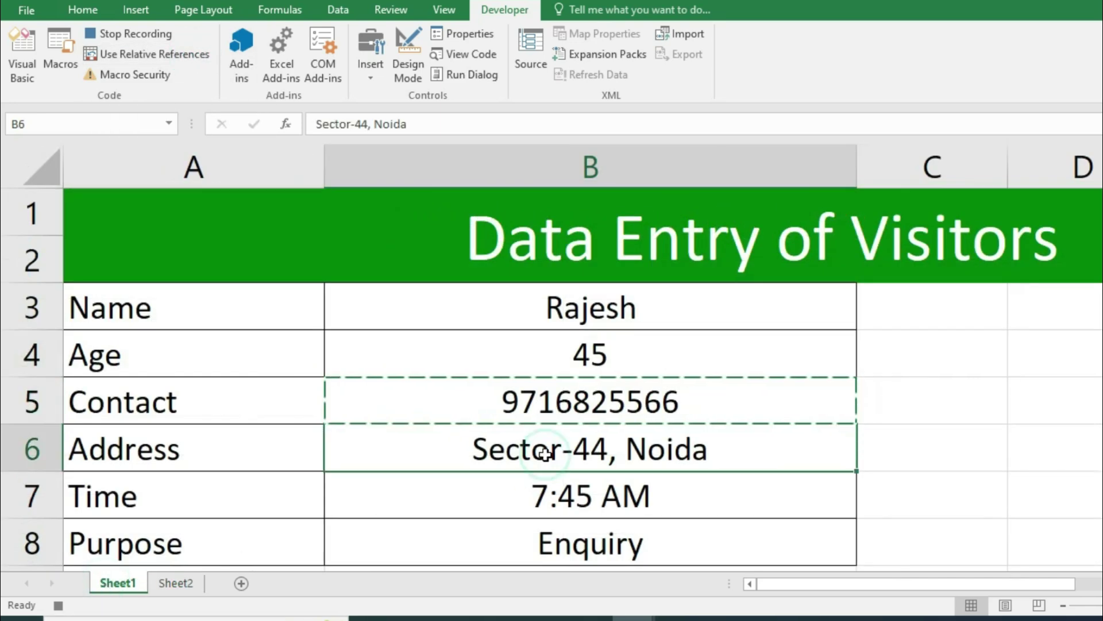
{"action": "key", "text": "ctrl+c"}
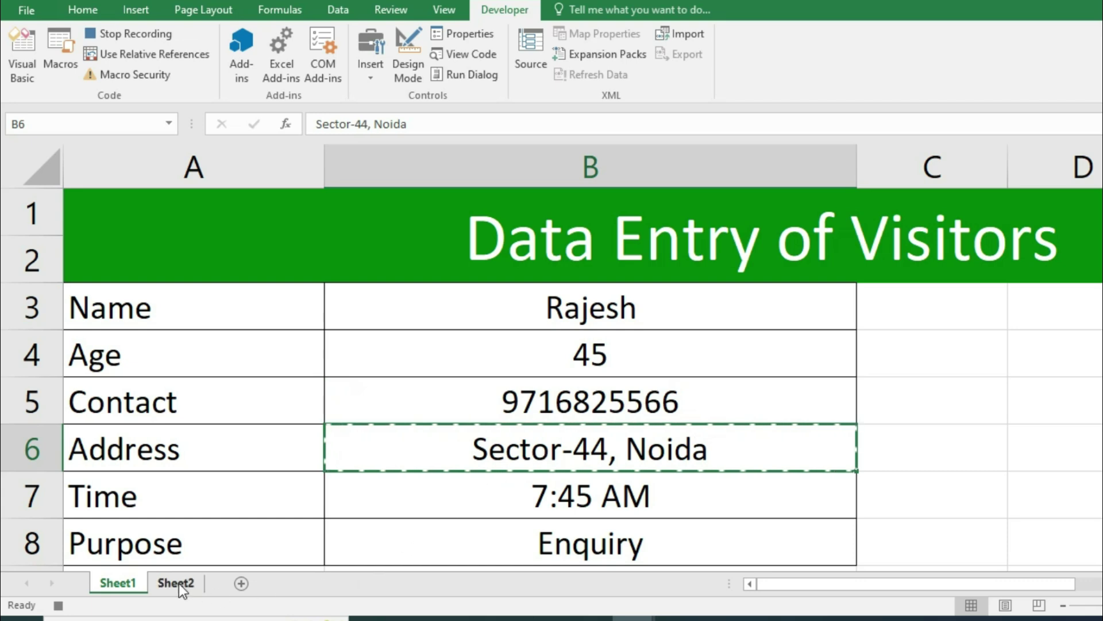
{"action": "left_click", "coordinate": [178, 583]}
{"action": "key", "text": "ctrl+v"}
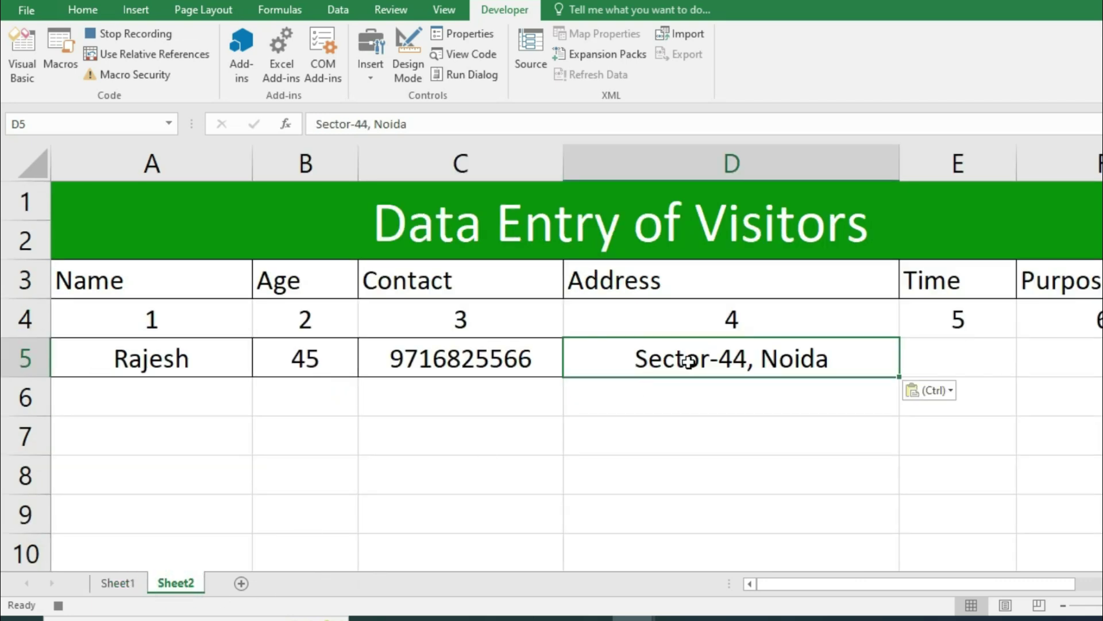
{"action": "left_click", "coordinate": [139, 51]}
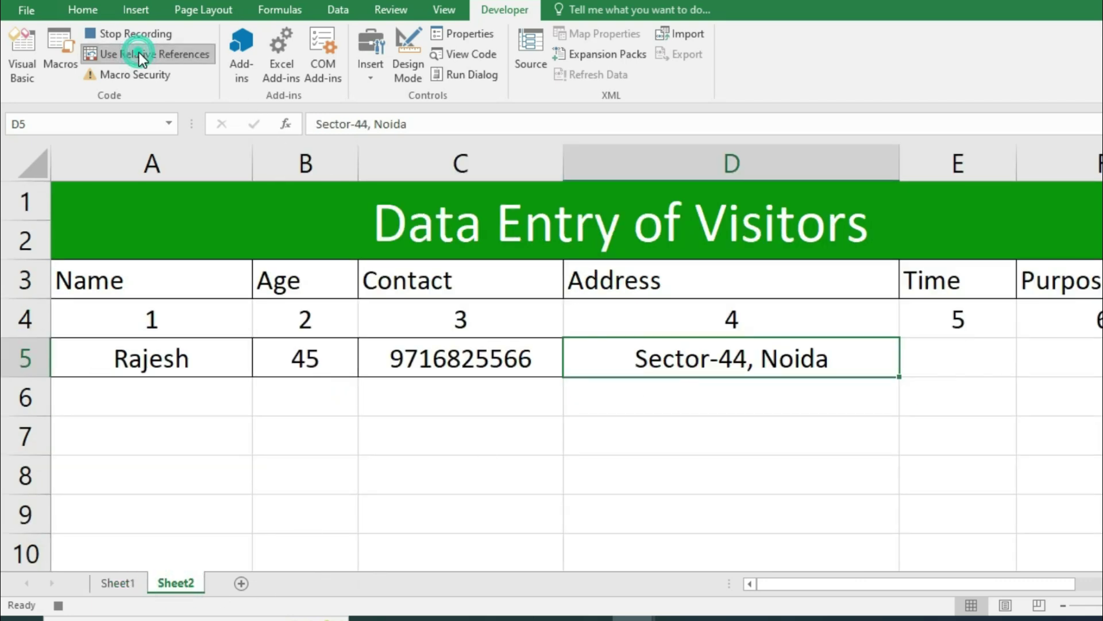
{"action": "key", "text": "Tab"}
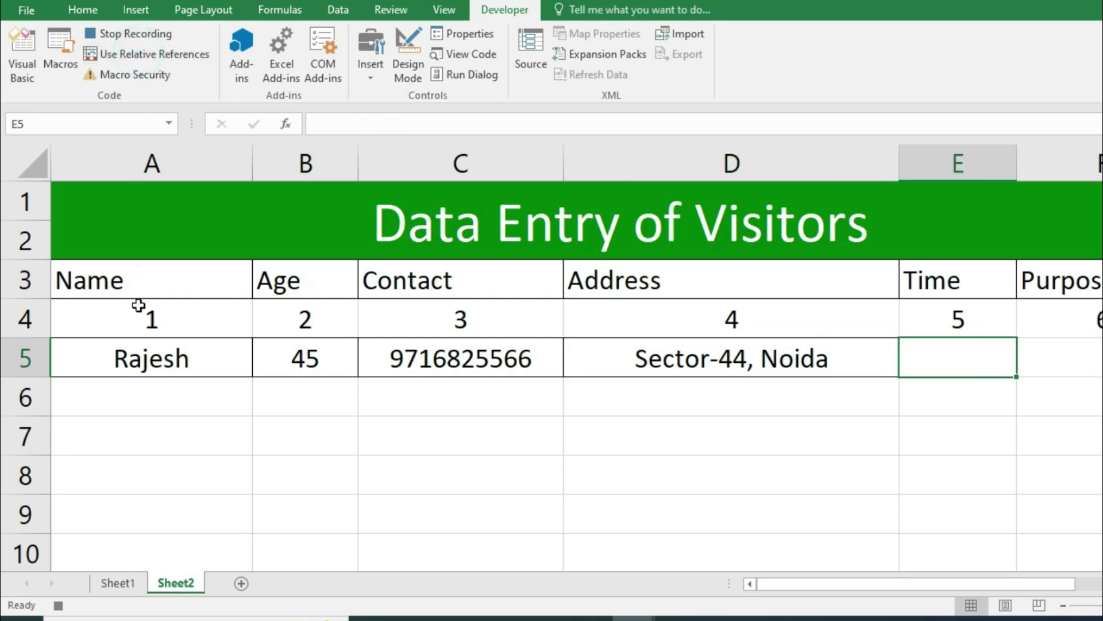
{"action": "left_click", "coordinate": [133, 584]}
- Paste the time 7:45 AM into E5 and move relatively to F5
{"action": "left_click", "coordinate": [543, 490]}
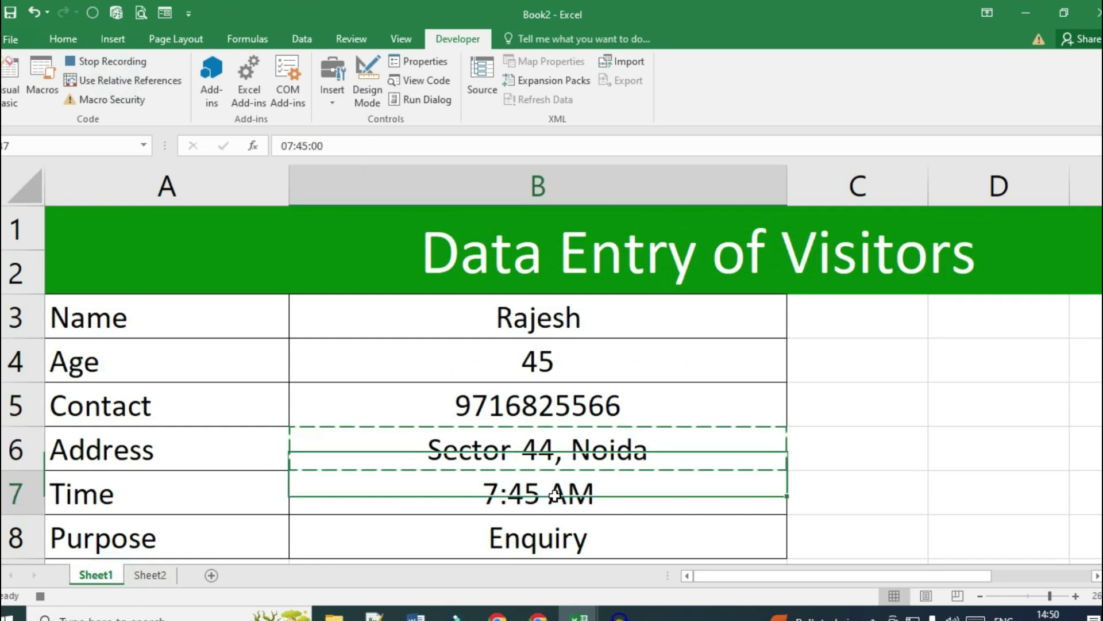
{"action": "left_click", "coordinate": [164, 578]}
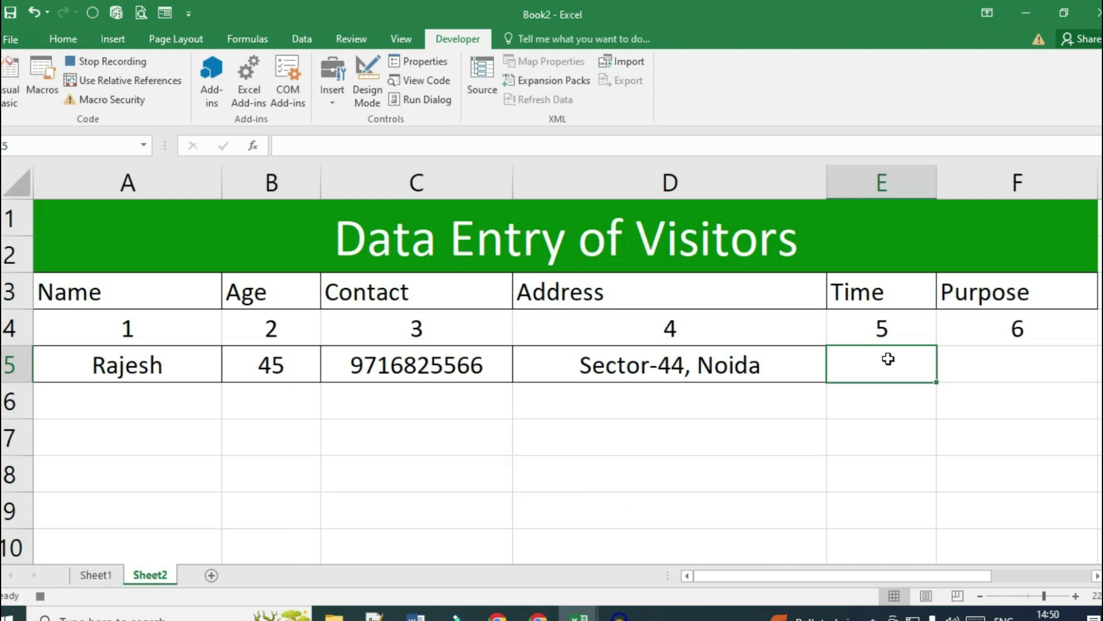
{"action": "key", "text": "ctrl+v"}
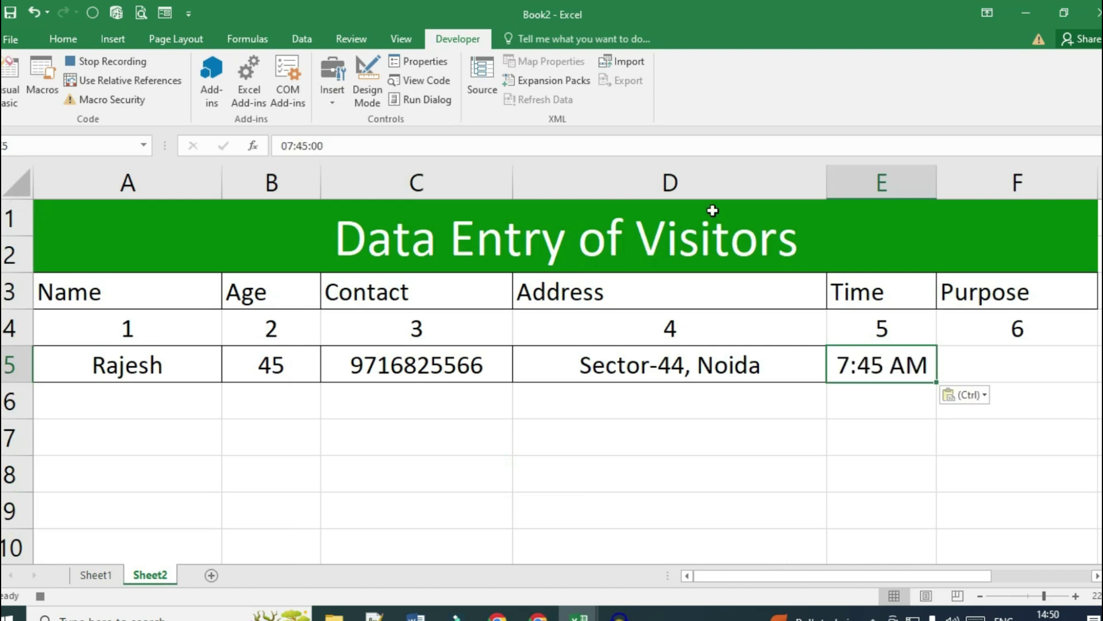
{"action": "left_click", "coordinate": [132, 84]}
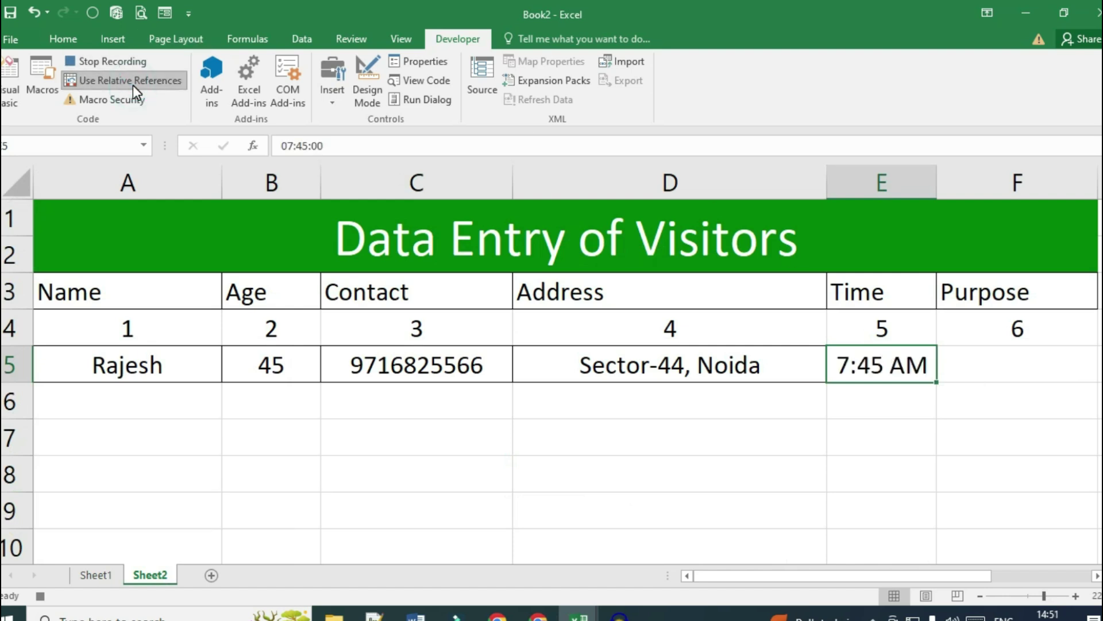
{"action": "key", "text": "Tab"}
{"action": "left_click", "coordinate": [133, 85]}
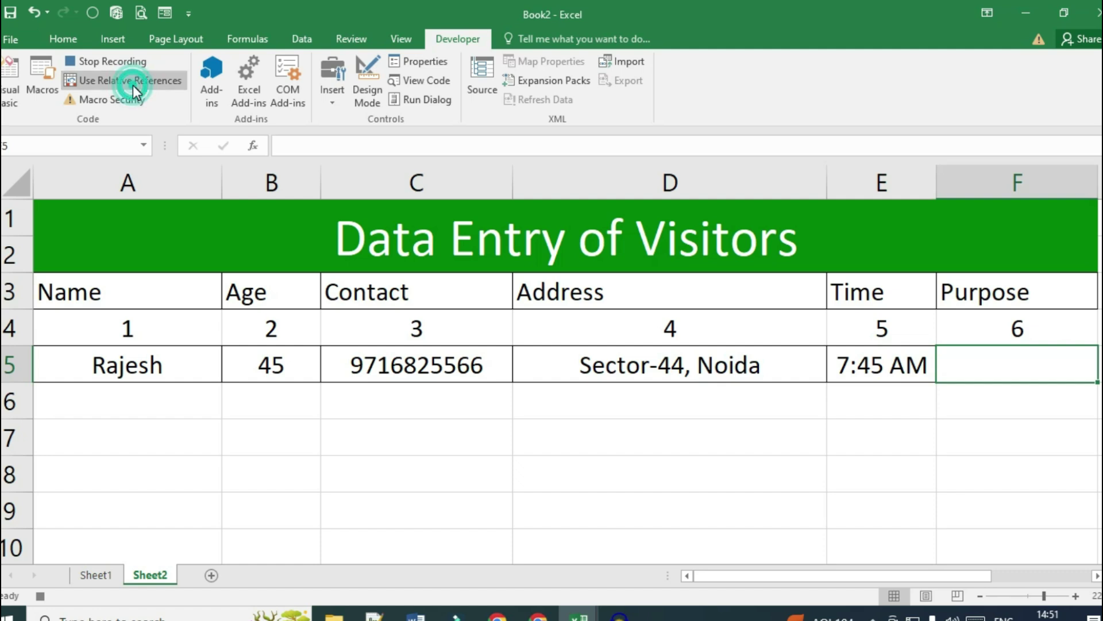
- Copy the purpose Enquiry into F5 and return to the Sheet1 form
{"action": "left_click", "coordinate": [92, 575]}
{"action": "left_click", "coordinate": [556, 537]}
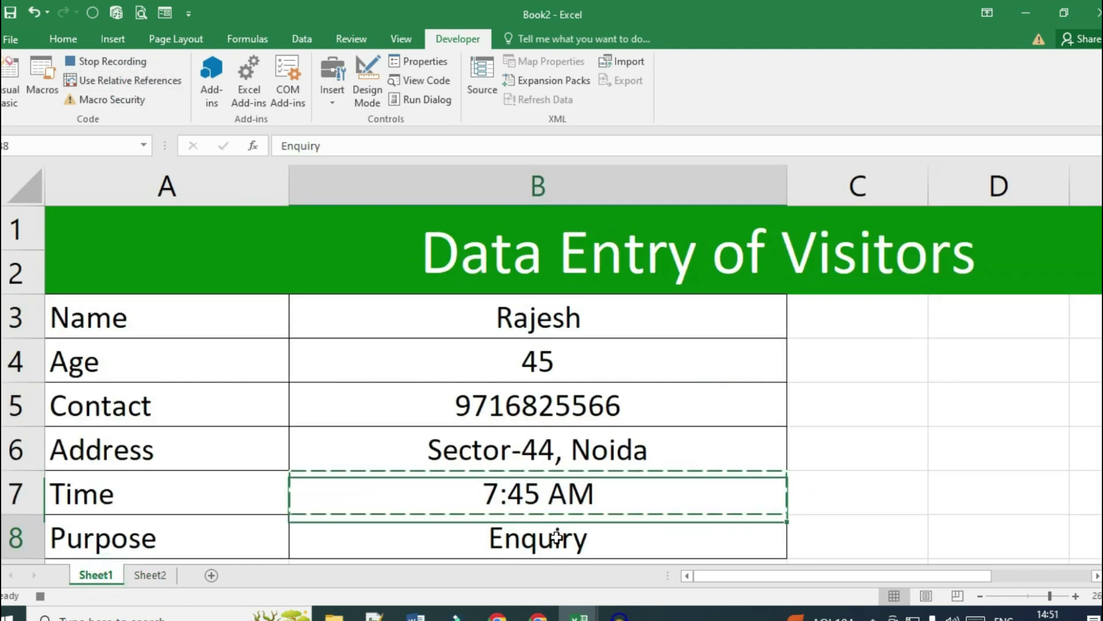
{"action": "key", "text": "ctrl+c"}
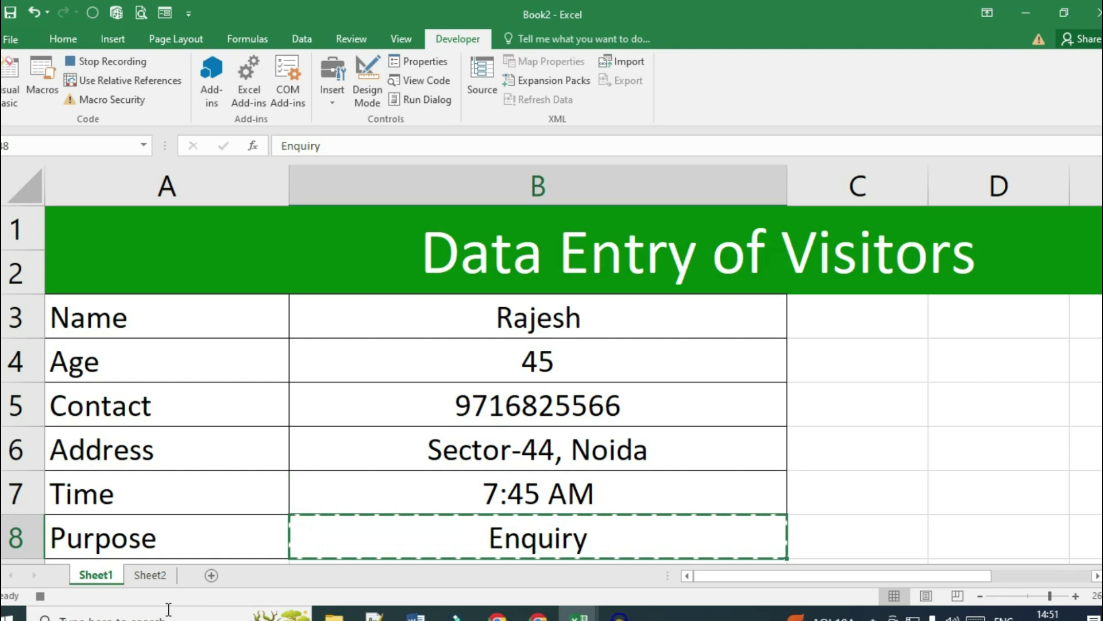
{"action": "left_click", "coordinate": [157, 577]}
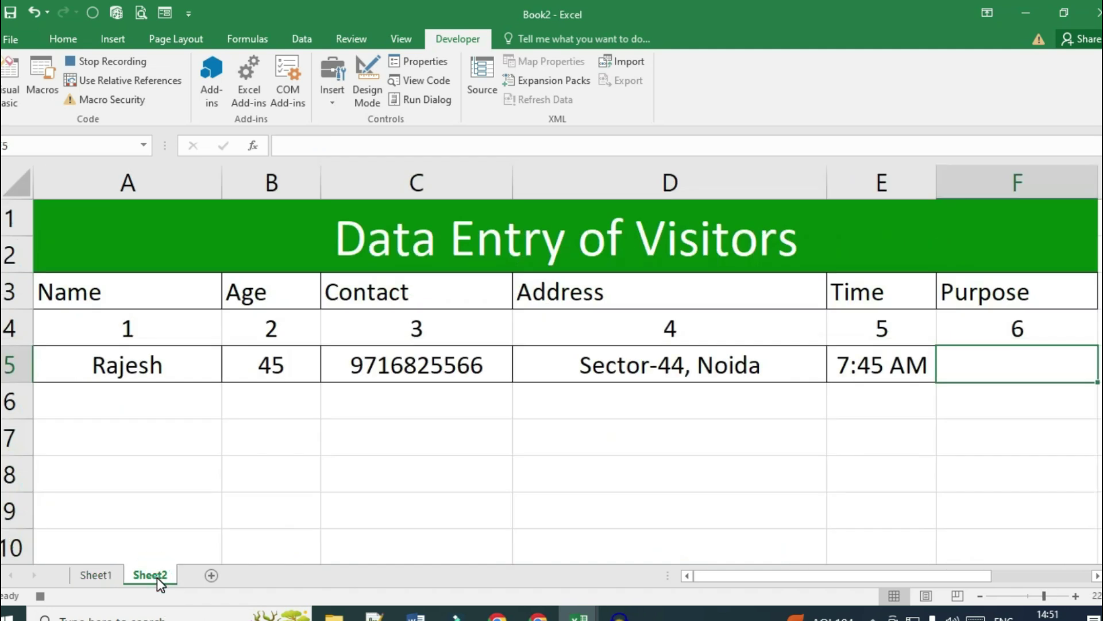
{"action": "key", "text": "ctrl+v"}
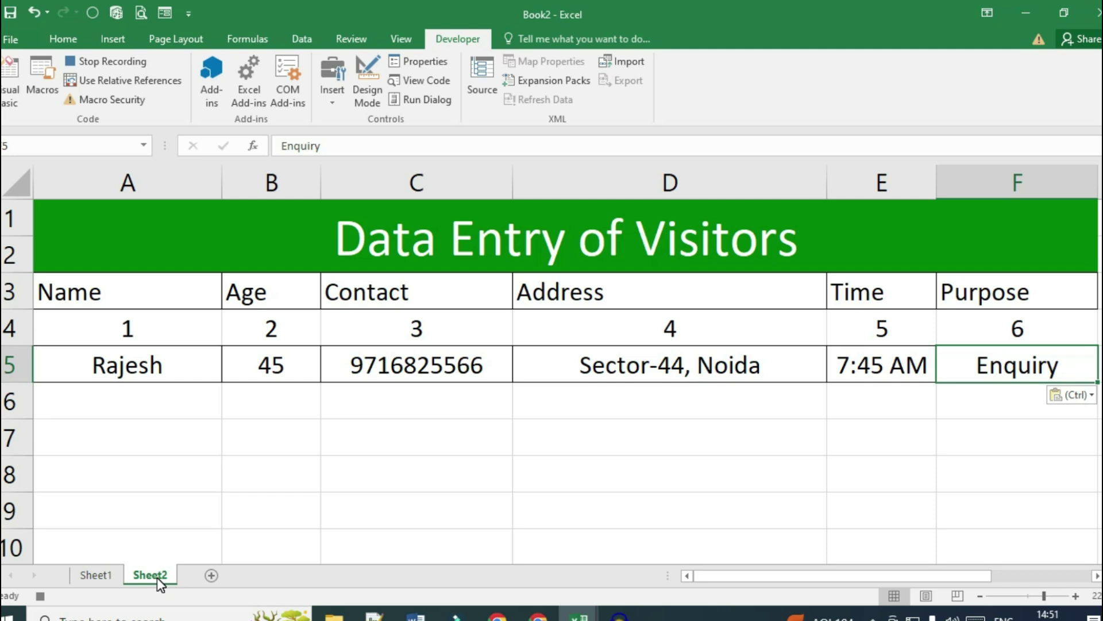
{"action": "left_click", "coordinate": [112, 578]}
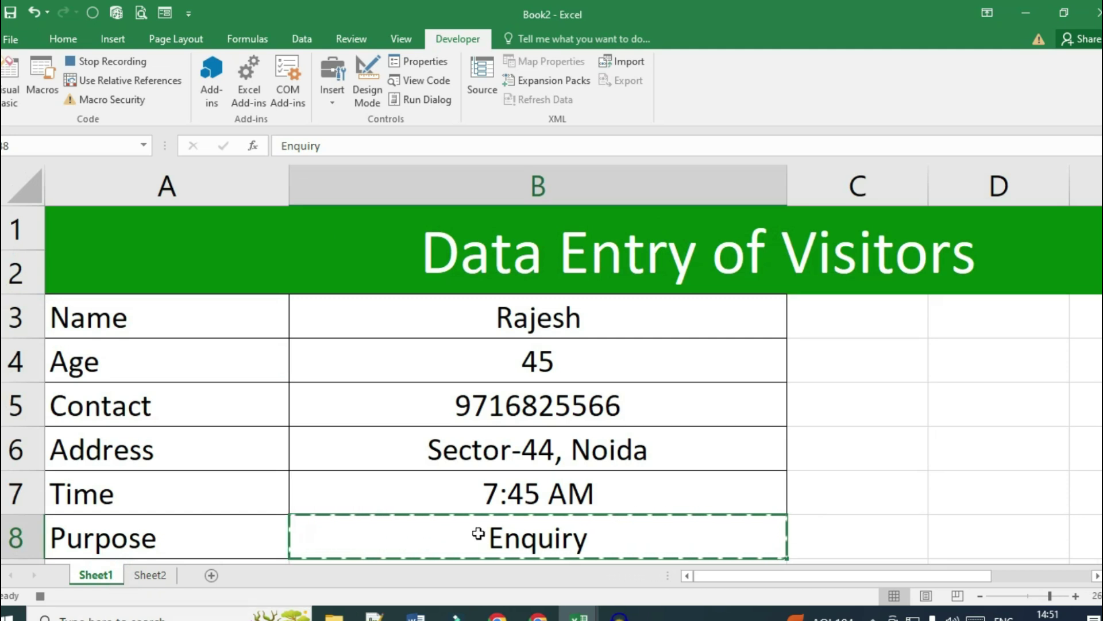
- Clear form entries B3:B8 and reselect B3
{"action": "left_click_drag", "start_coordinate": [478, 534], "coordinate": [525, 325]}
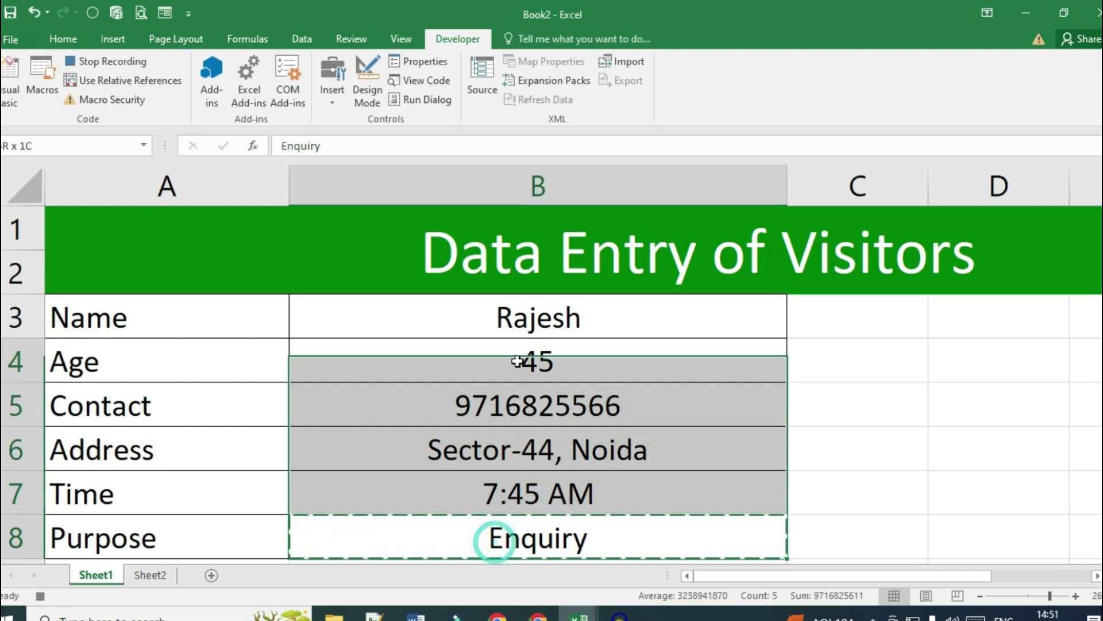
{"action": "key", "text": "Delete"}
{"action": "left_click", "coordinate": [525, 326]}
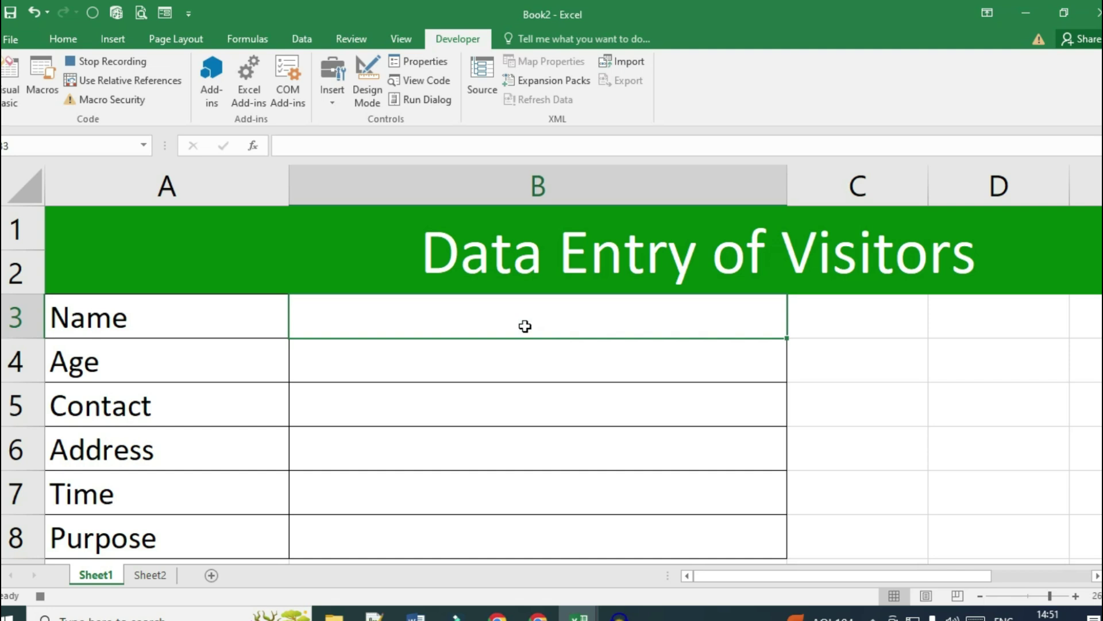
- Stop the macro recording and check the logged row on Sheet2
{"action": "left_click", "coordinate": [118, 61]}
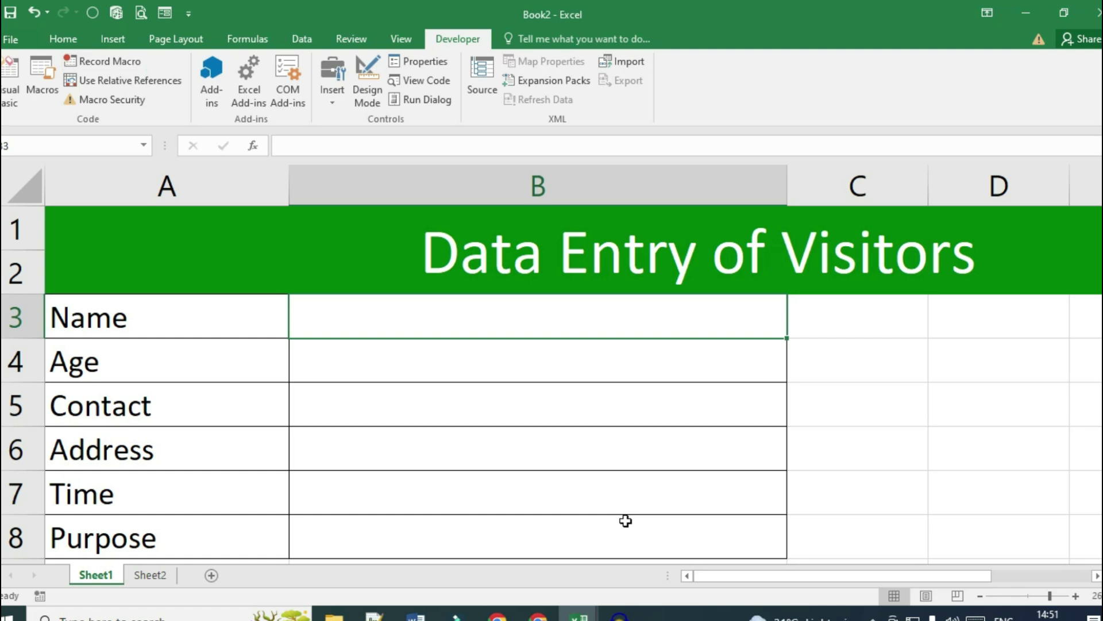
{"action": "left_click", "coordinate": [150, 574]}
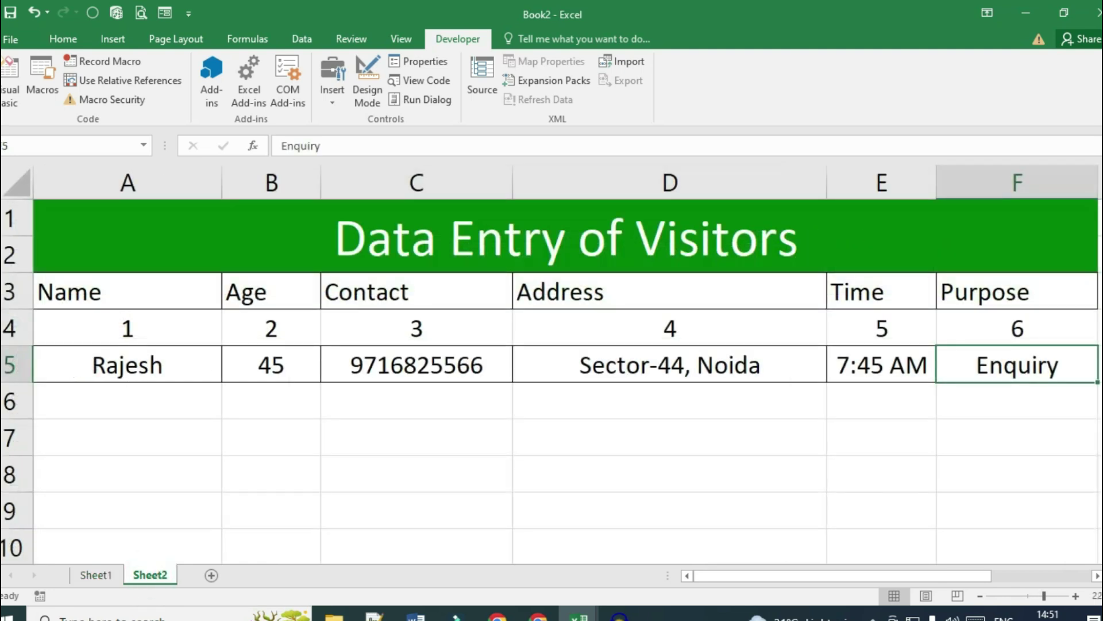
{"action": "left_click", "coordinate": [103, 574]}
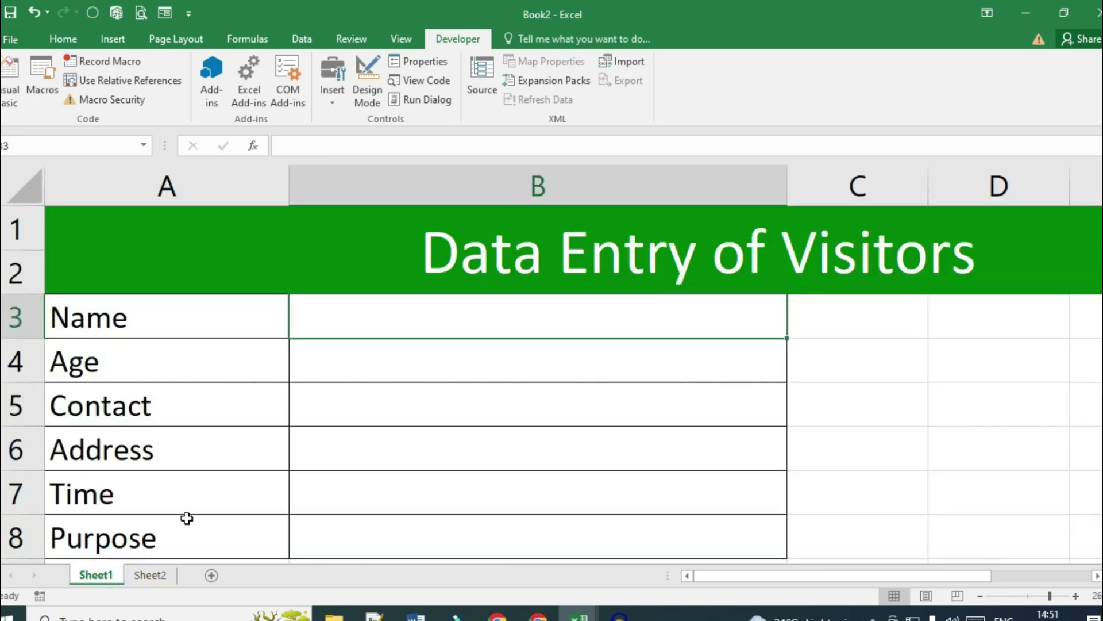
- Enter a second visitor (age 56, 8:45 AM, Meeting) and submit with Ctrl+Shift+D
{"action": "left_click", "coordinate": [366, 323]}
{"action": "type", "text": "Mo"}
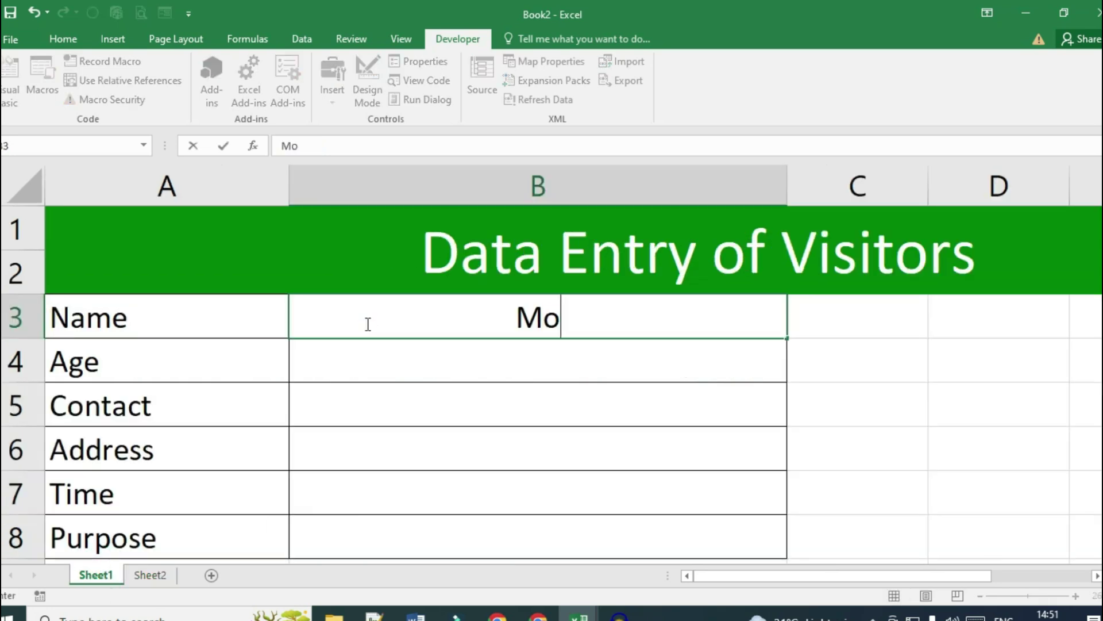
{"action": "type", "text": "han"}
{"action": "key", "text": "Return"}
{"action": "type", "text": "56"}
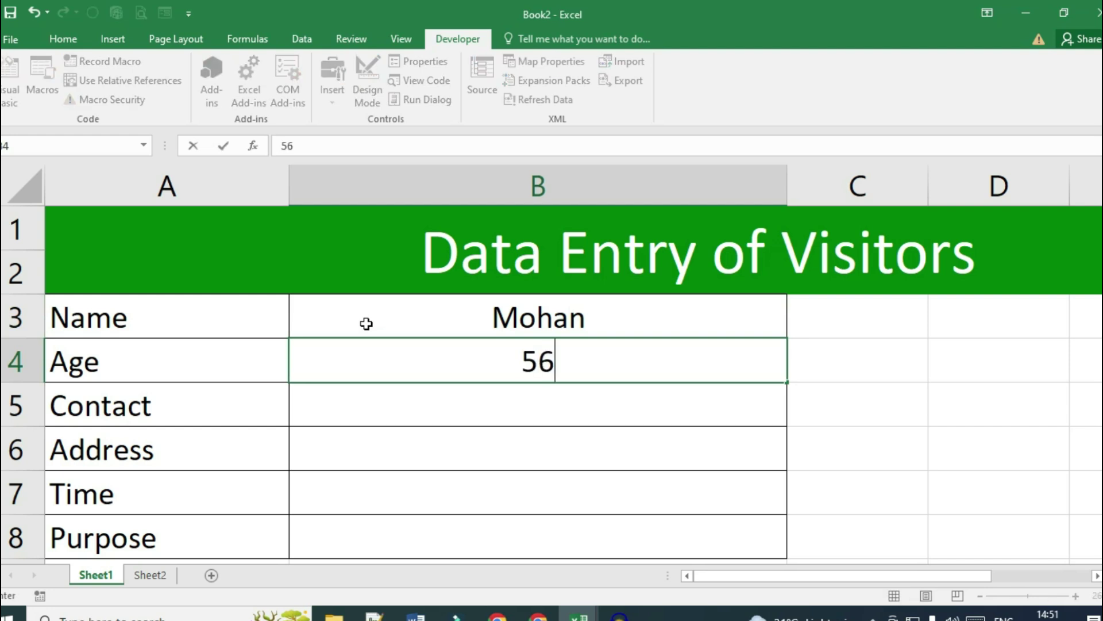
{"action": "key", "text": "Return"}
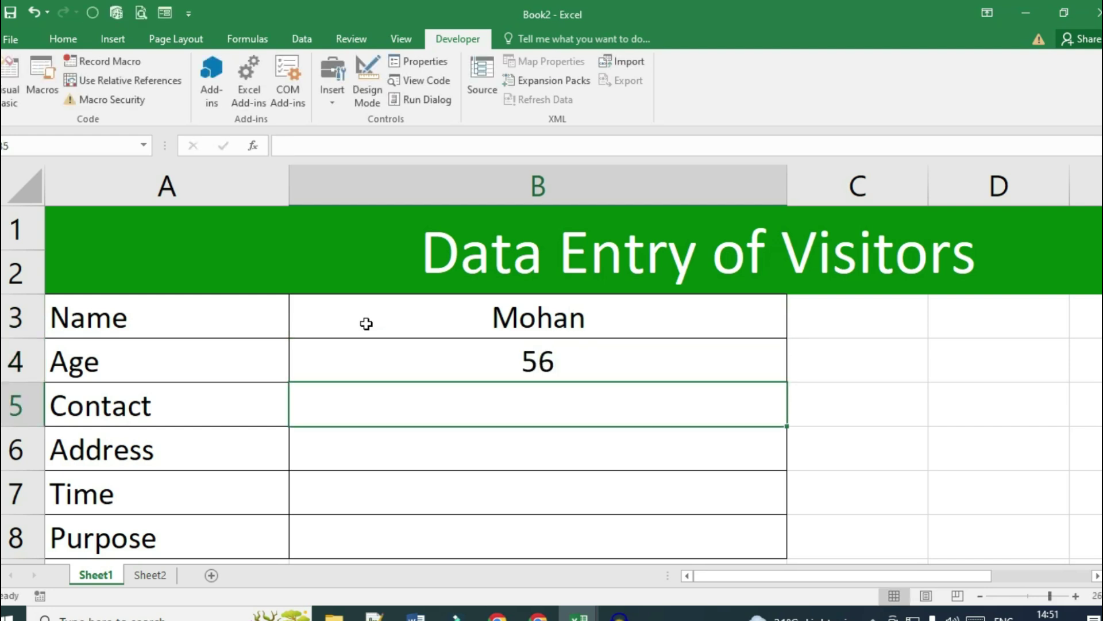
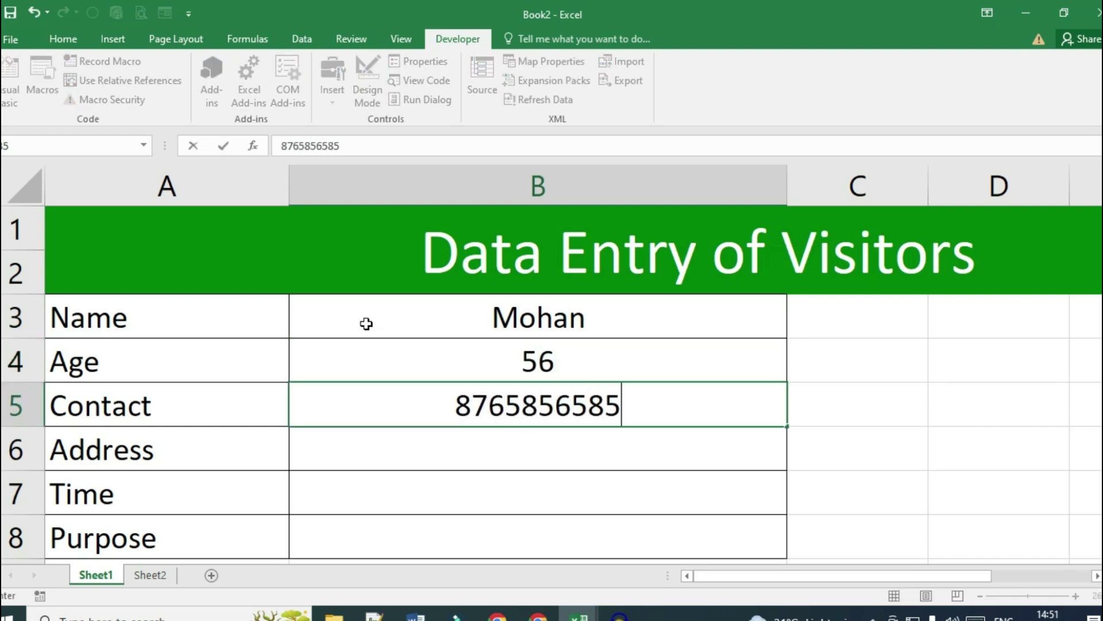
{"action": "key", "text": "Return"}
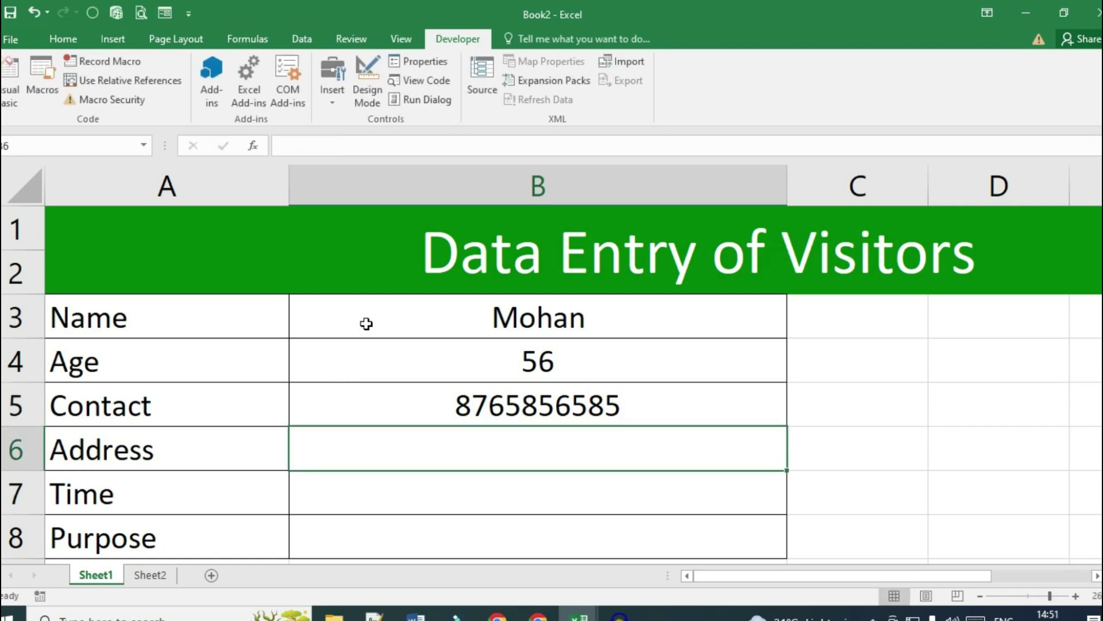
{"action": "type", "text": "Sector-62, No"}
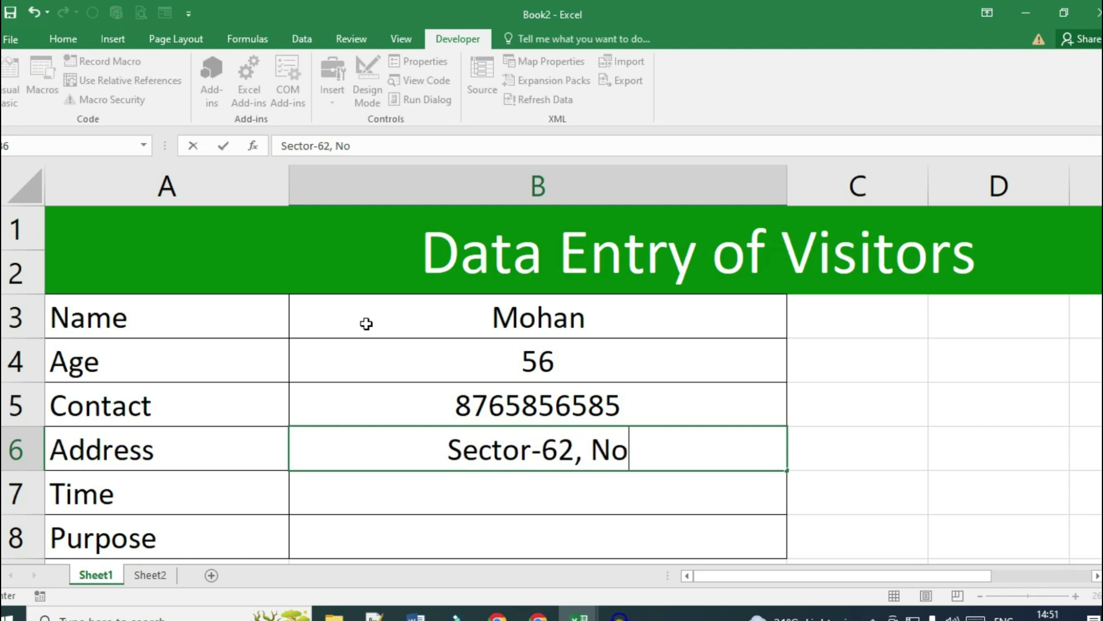
{"action": "type", "text": "ida"}
{"action": "key", "text": "Return"}
{"action": "type", "text": "8"}
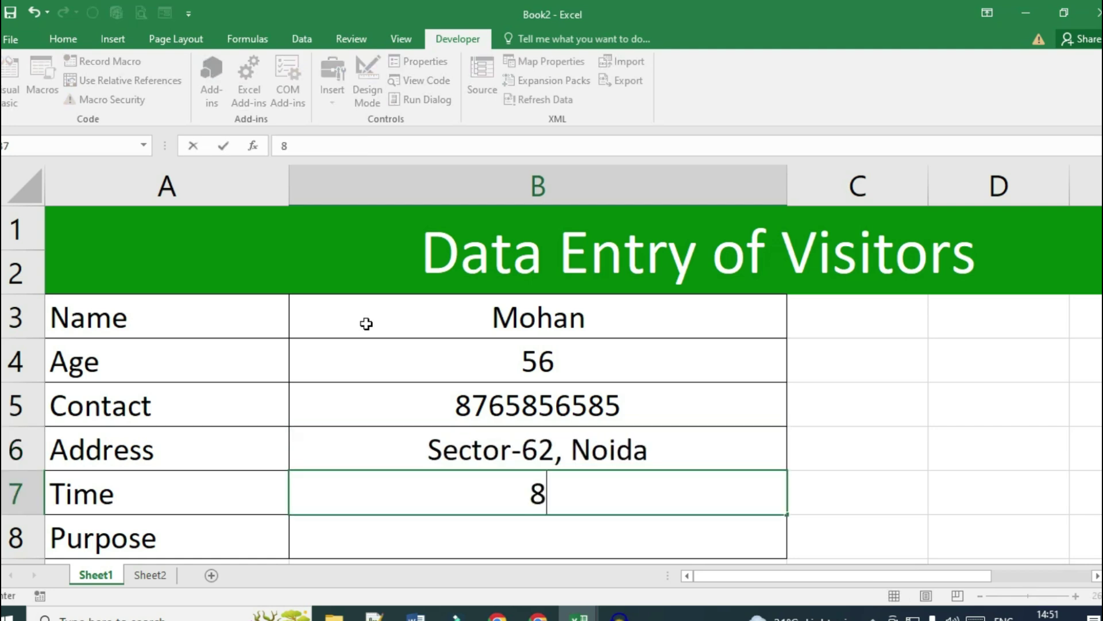
{"action": "type", "text": ":45 AM"}
{"action": "key", "text": "Return"}
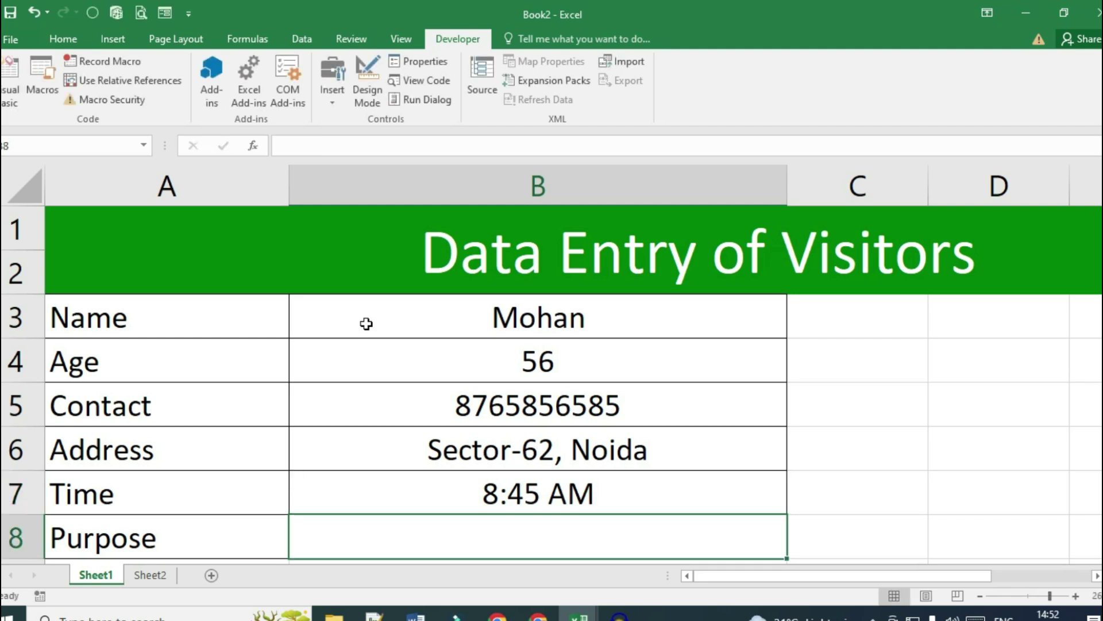
{"action": "type", "text": "Meeting"}
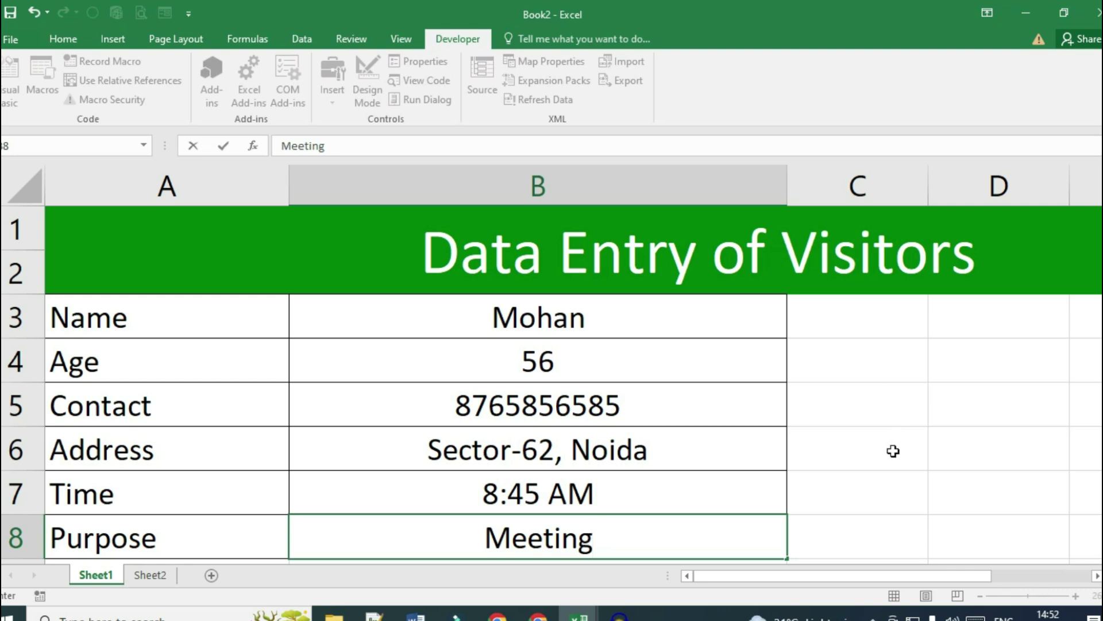
{"action": "key", "text": "Return"}
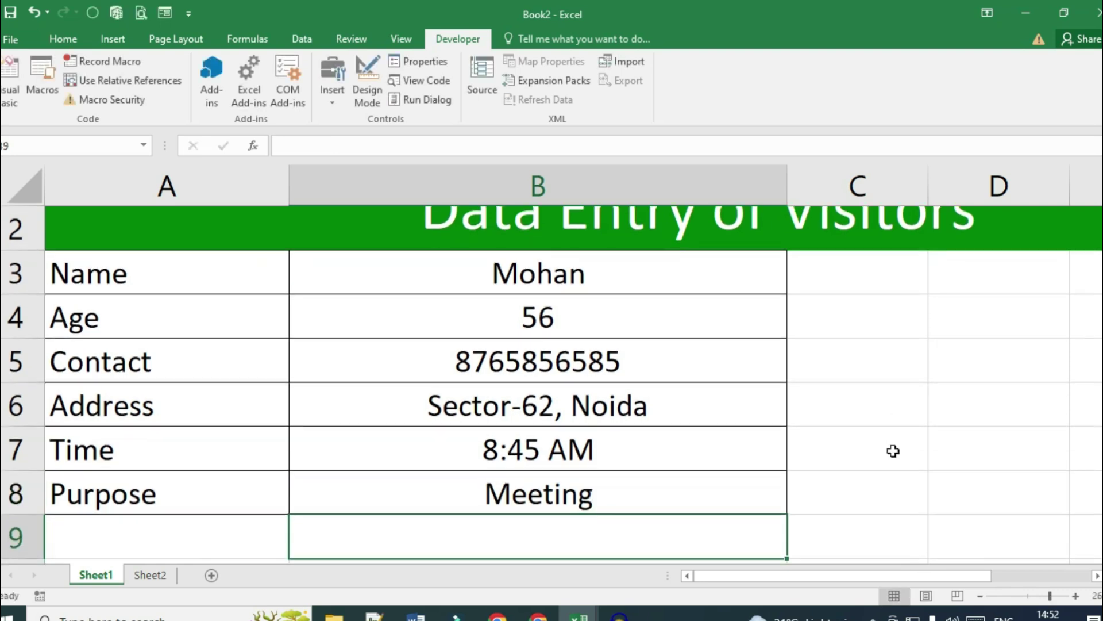
{"action": "key", "text": "ctrl+shift+d"}
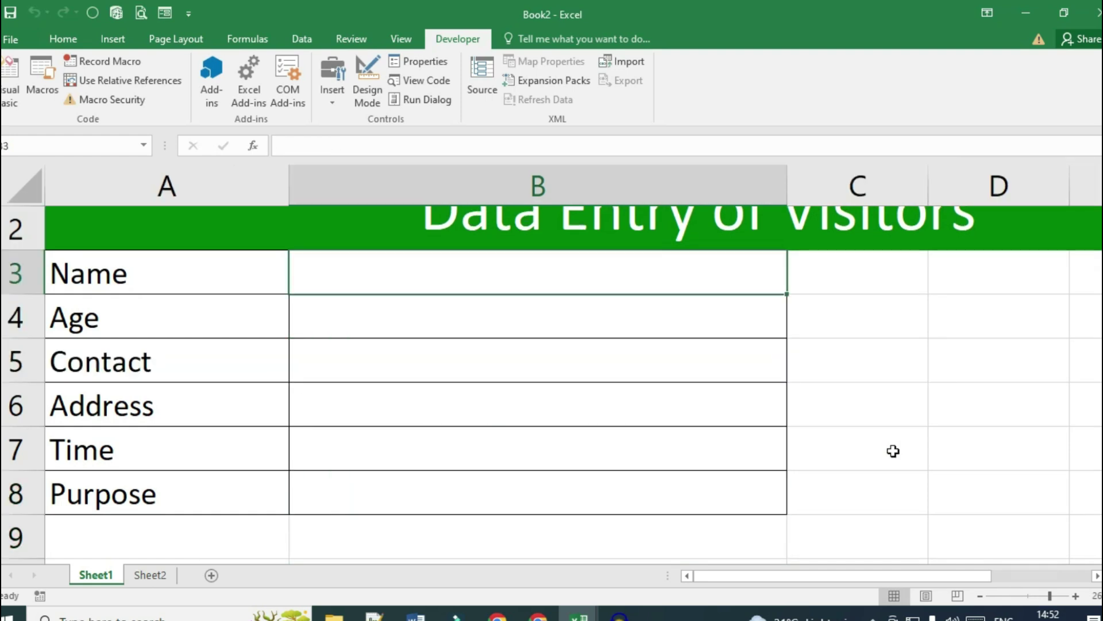
- Delete the placeholder numbering row 4 from the Sheet2 log as an entire row
{"action": "left_click", "coordinate": [150, 575]}
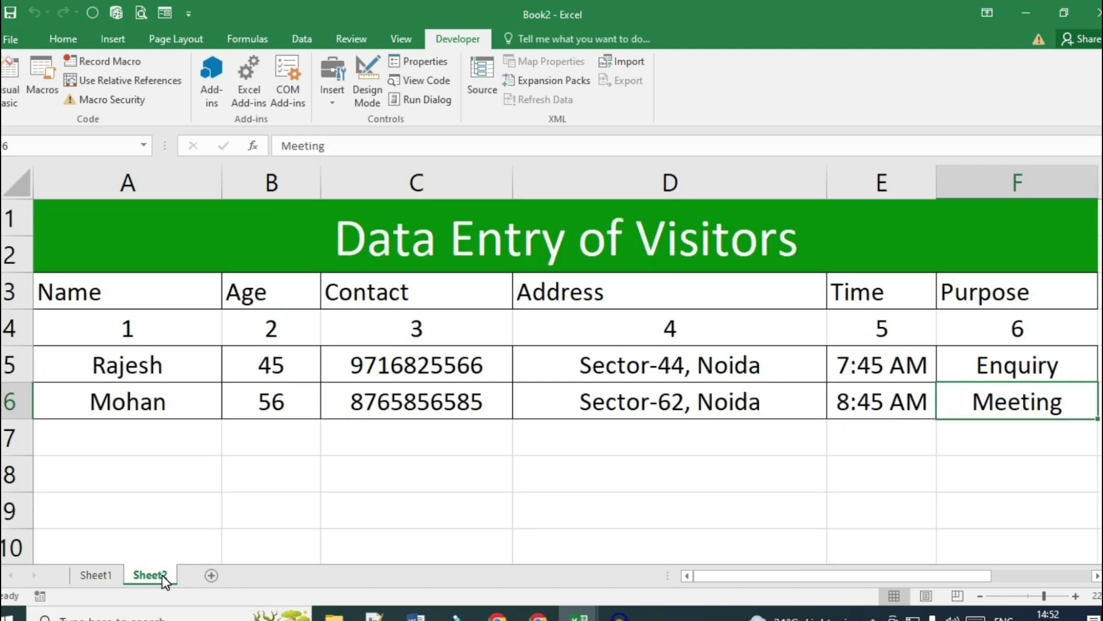
{"action": "left_click", "coordinate": [63, 323]}
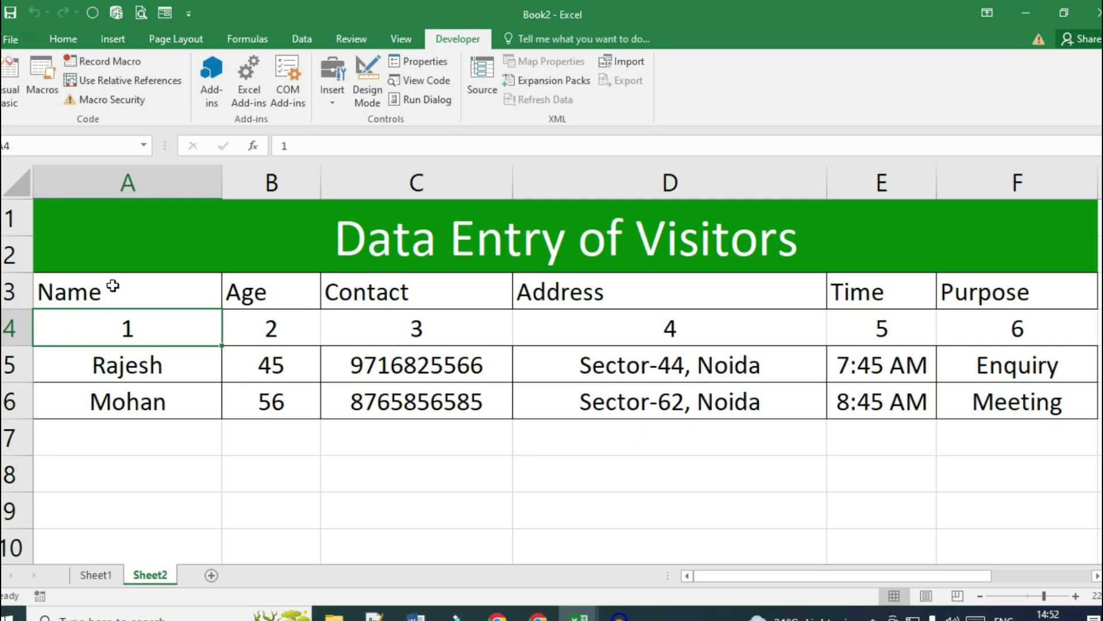
{"action": "left_click_drag", "start_coordinate": [113, 288], "coordinate": [117, 325]}
{"action": "left_click_drag", "start_coordinate": [92, 287], "coordinate": [110, 415]}
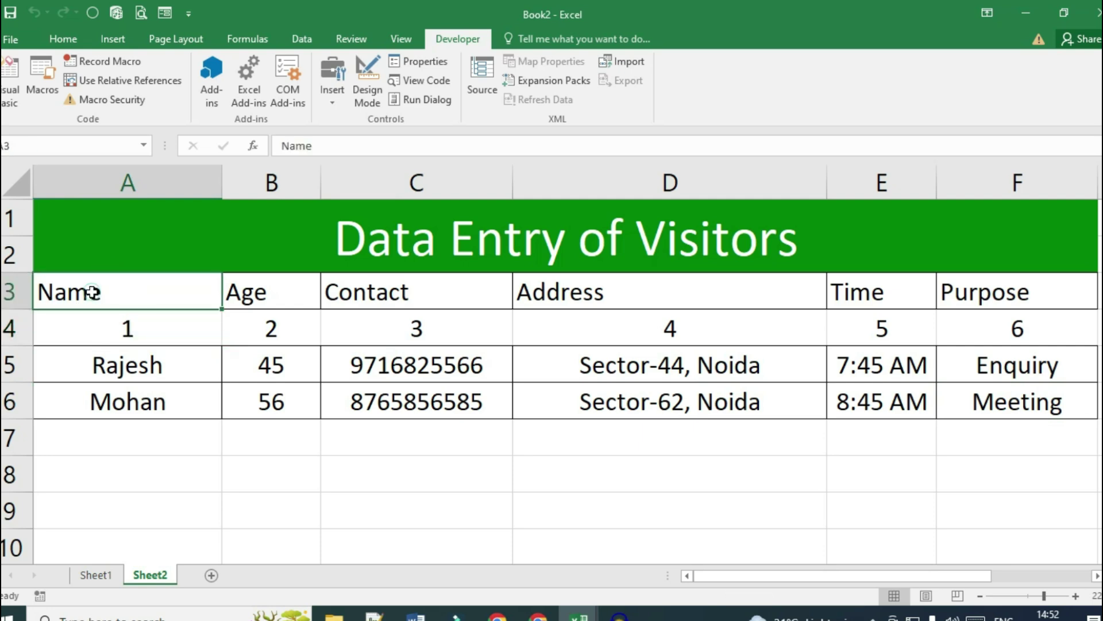
{"action": "left_click", "coordinate": [111, 432]}
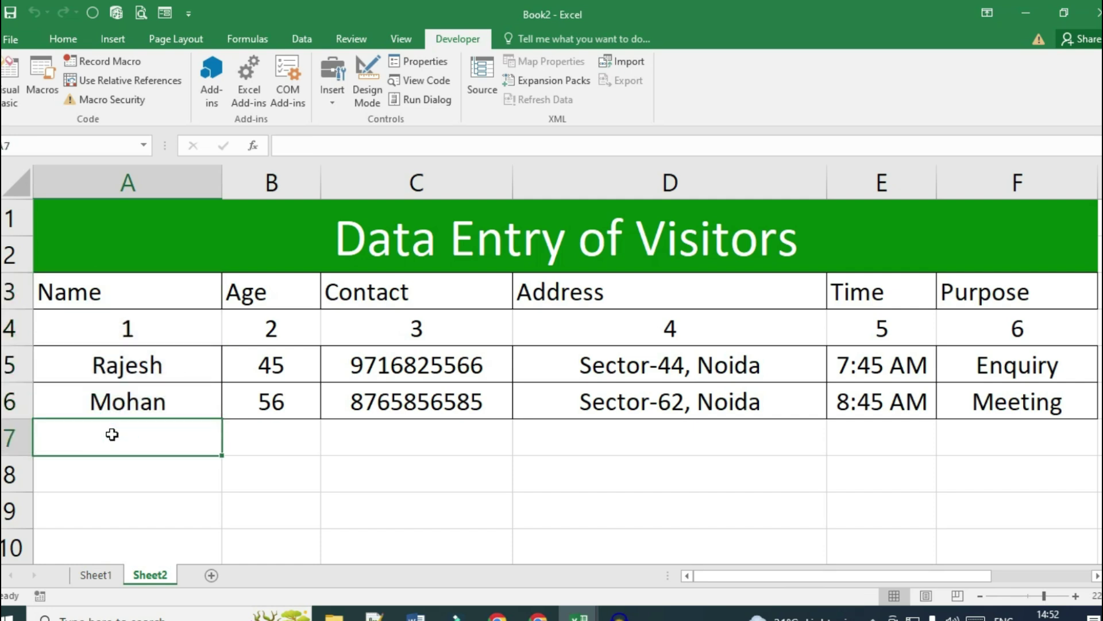
{"action": "left_click", "coordinate": [119, 312]}
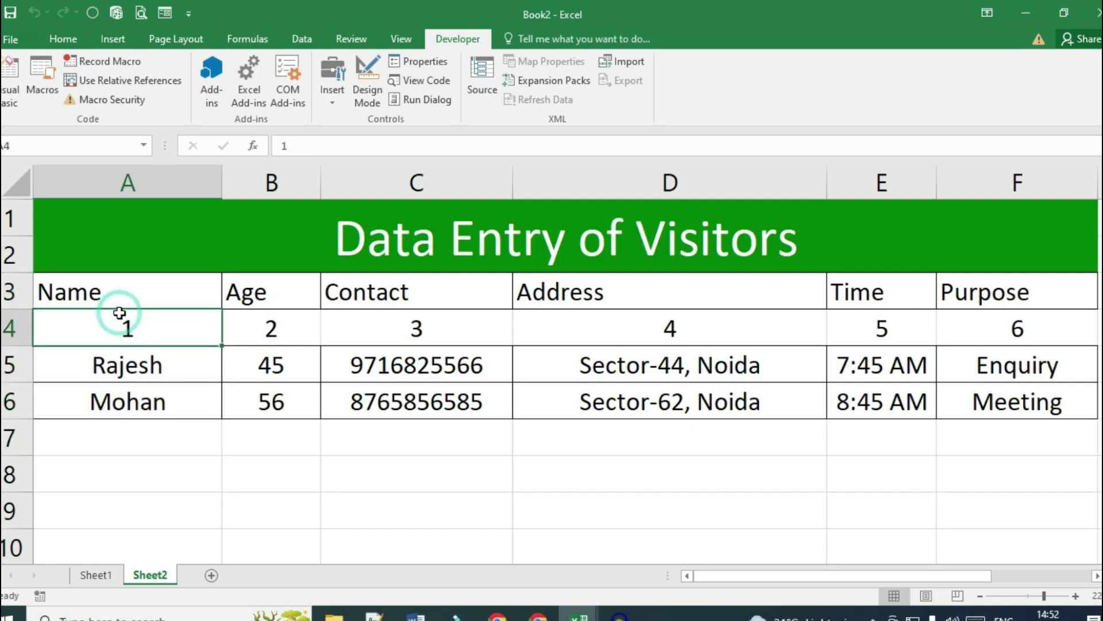
{"action": "key", "text": "ctrl+minus"}
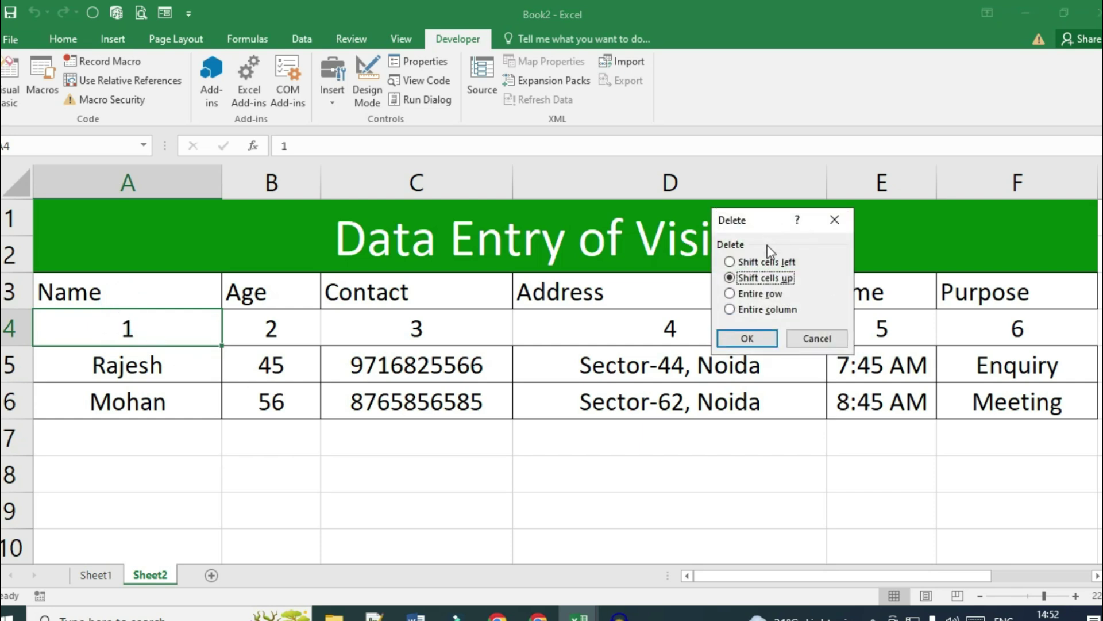
{"action": "left_click", "coordinate": [760, 296]}
{"action": "left_click", "coordinate": [754, 338]}
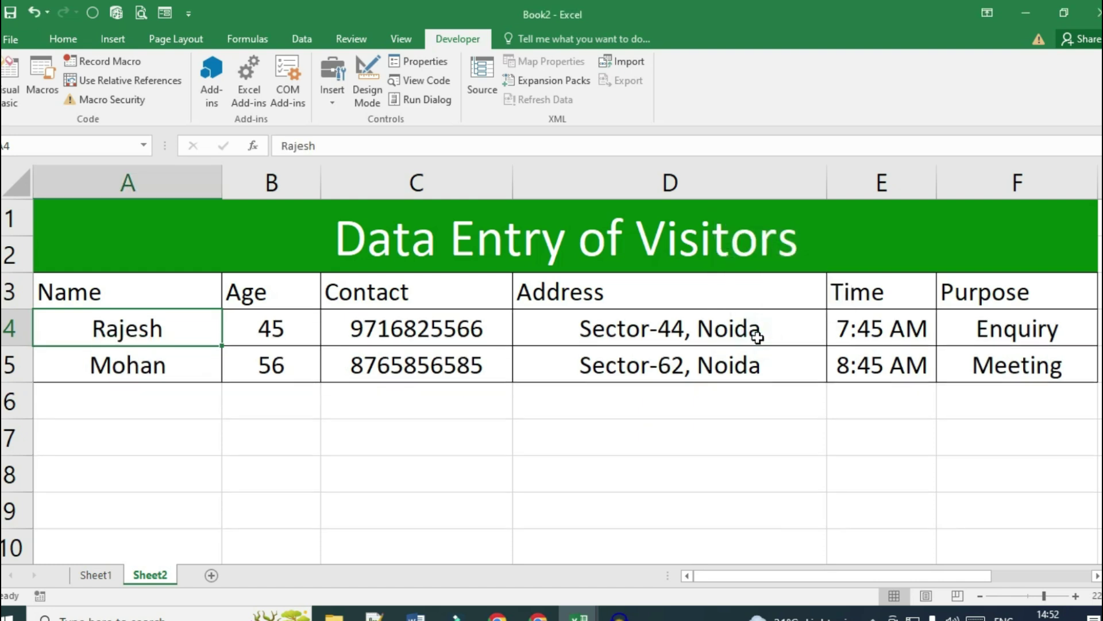
{"action": "left_click", "coordinate": [66, 398]}
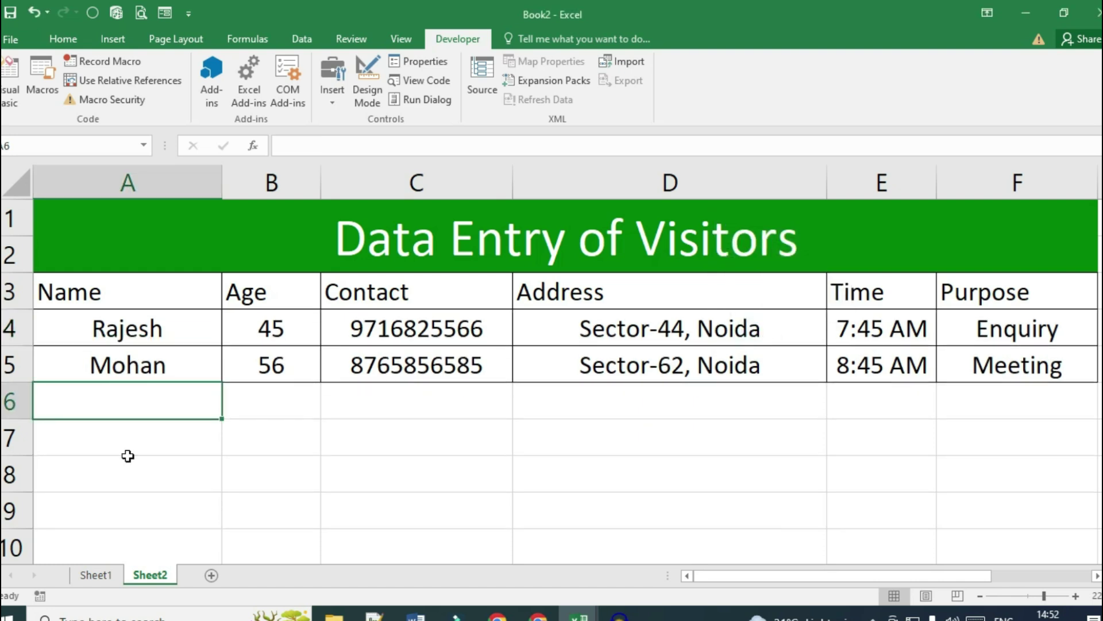
{"action": "left_click", "coordinate": [96, 574]}
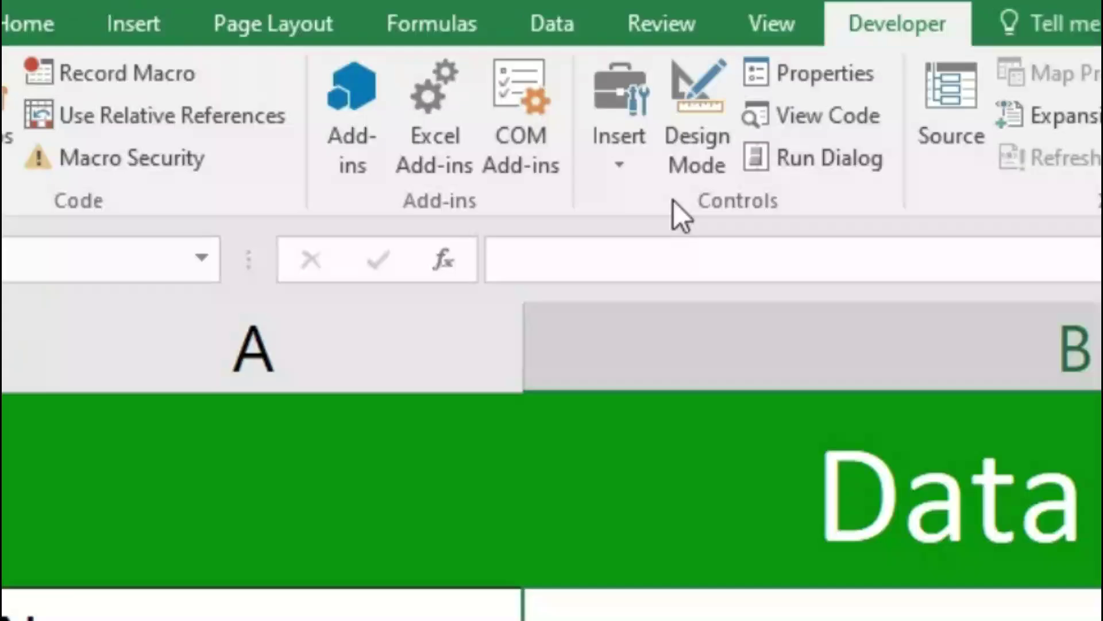
- Draw a Form Control button beside the form and assign it the mywork macro
{"action": "left_click", "coordinate": [640, 169]}
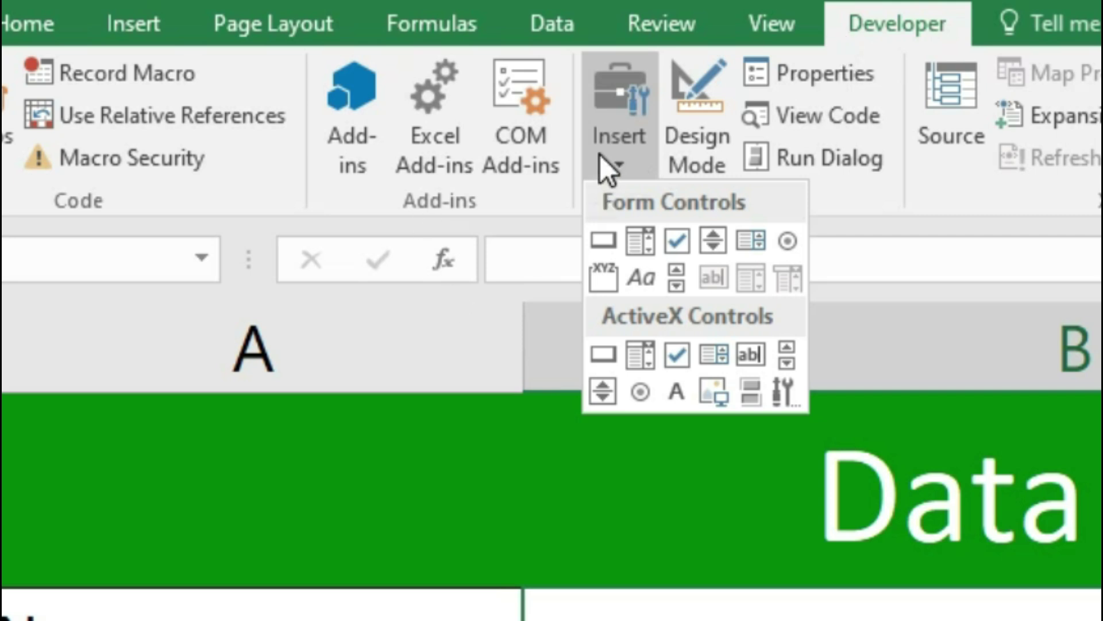
{"action": "left_click", "coordinate": [600, 241]}
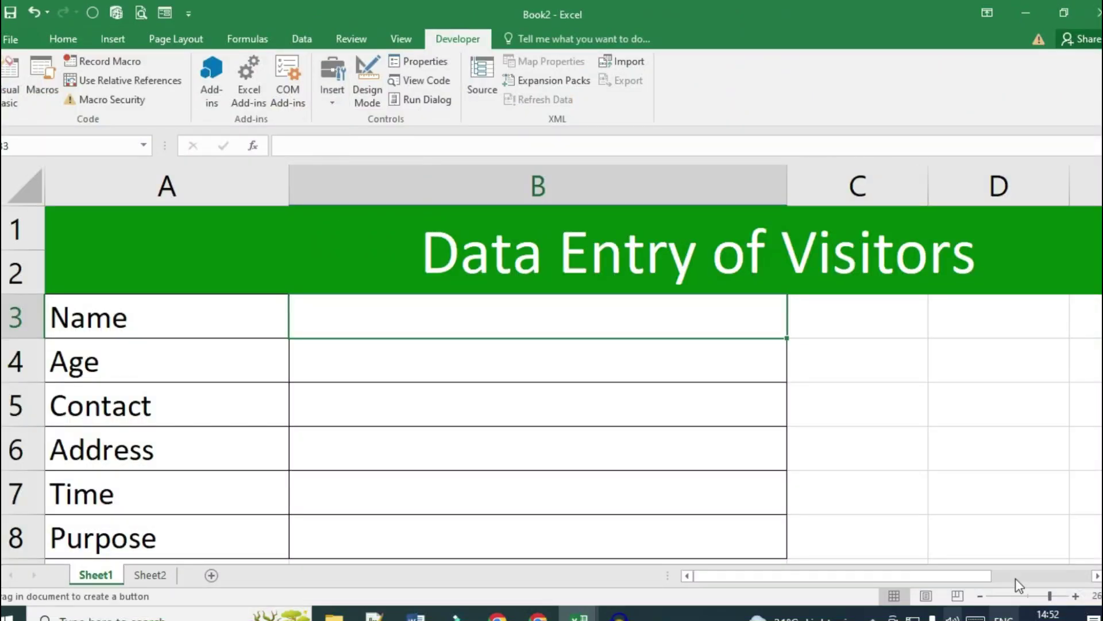
{"action": "mouse_move", "coordinate": [832, 380]}
{"action": "left_mouse_down"}
{"action": "mouse_move", "coordinate": [948, 458]}
{"action": "mouse_move", "coordinate": [1067, 443]}
{"action": "left_mouse_up"}
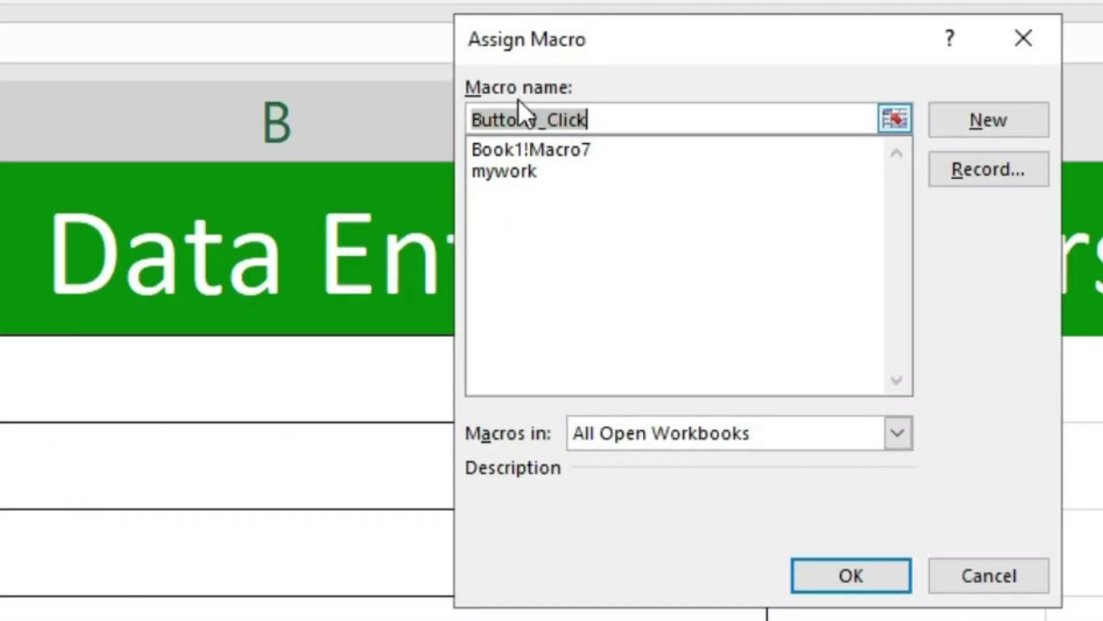
{"action": "left_click", "coordinate": [506, 173]}
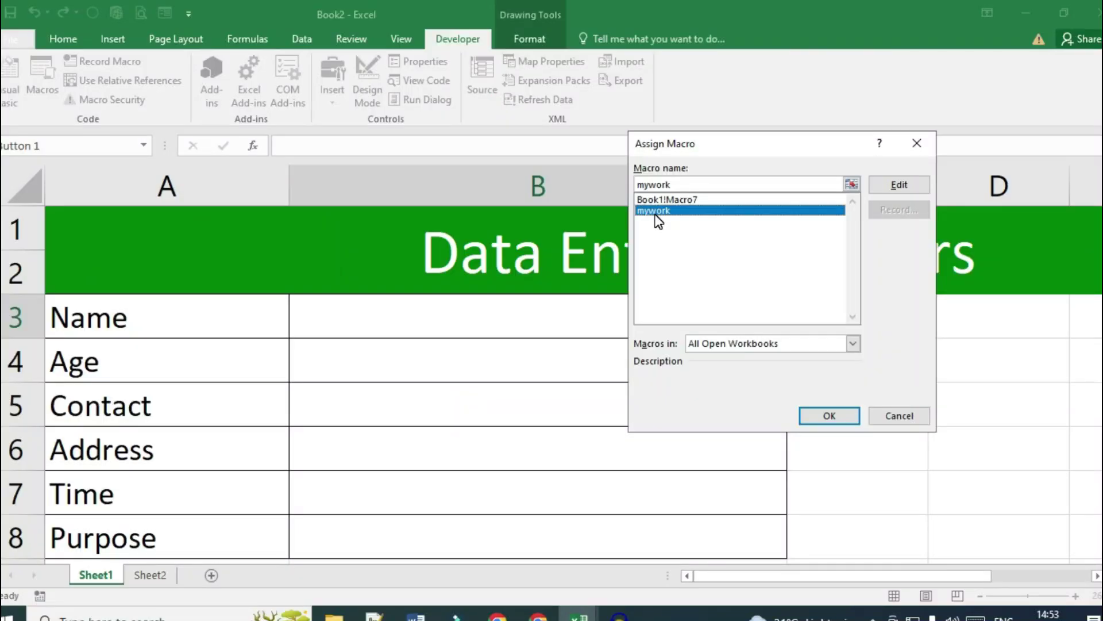
{"action": "left_click", "coordinate": [829, 415]}
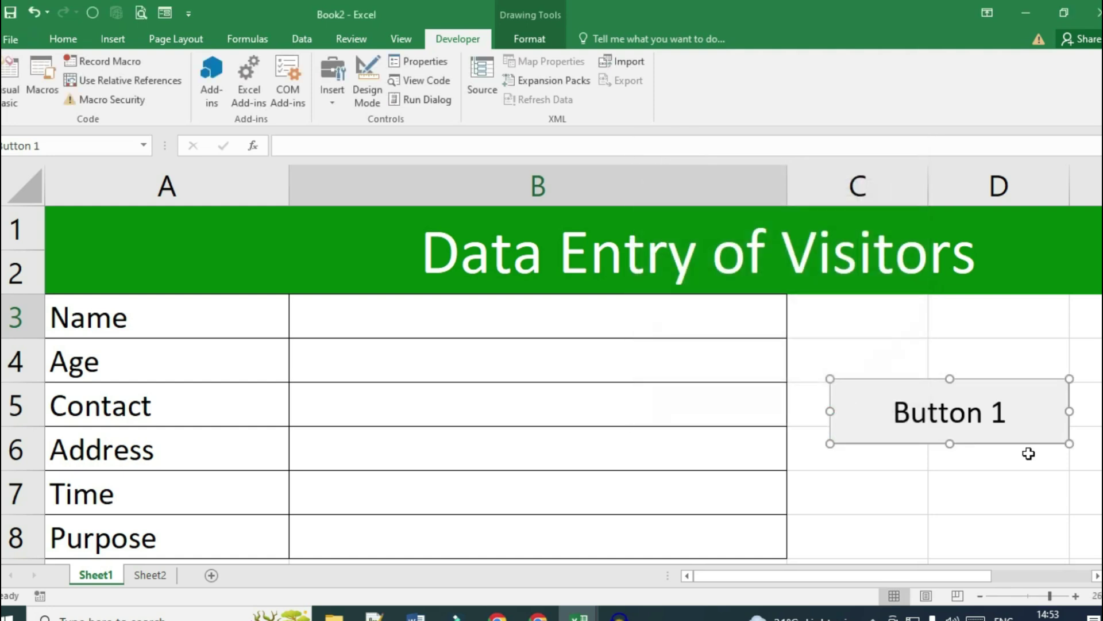
- Relabel the button 'Submit Data'
{"action": "left_click", "coordinate": [1003, 414]}
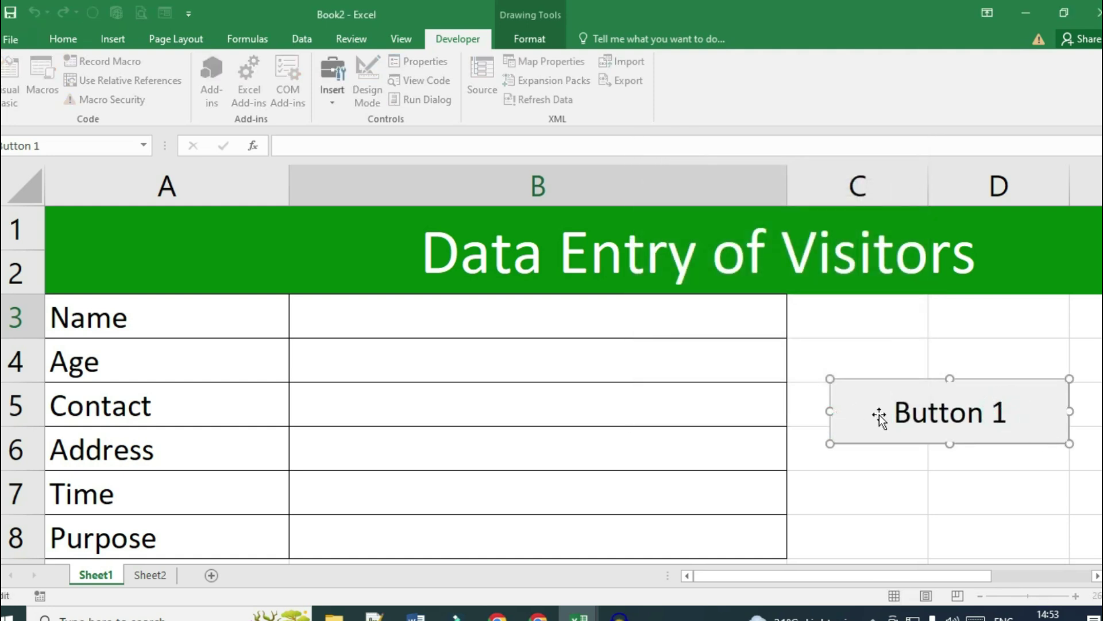
{"action": "key", "text": "End"}
{"action": "key", "text": "BackSpace"}
{"action": "key", "text": "BackSpace"}
{"action": "key", "text": "BackSpace"}
{"action": "key", "text": "BackSpace"}
{"action": "key", "text": "BackSpace"}
{"action": "key", "text": "BackSpace"}
{"action": "key", "text": "BackSpace"}
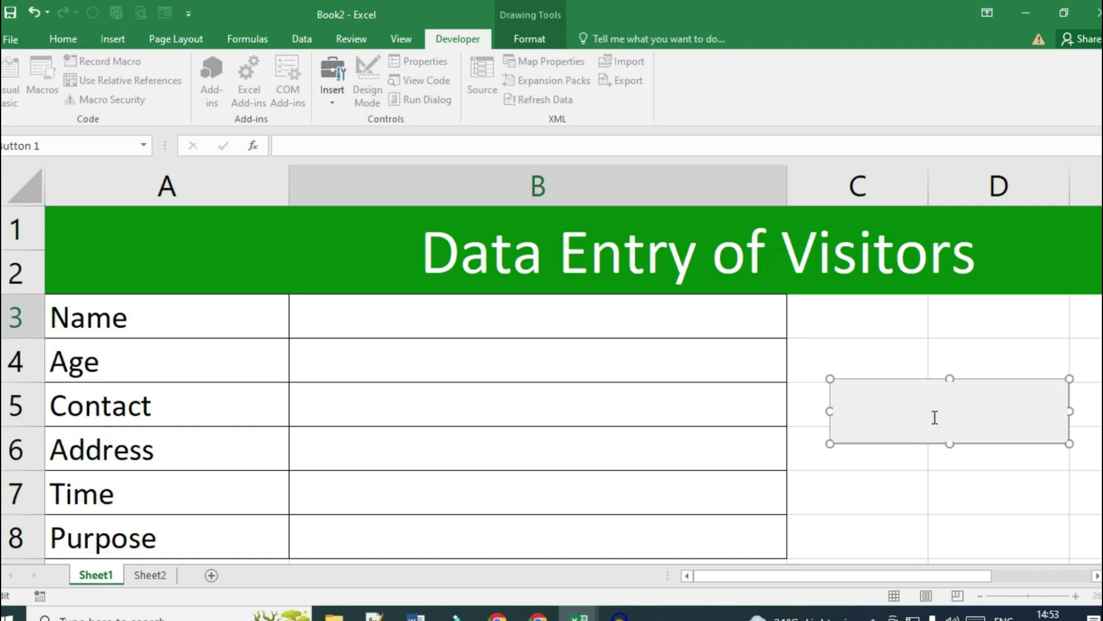
{"action": "type", "text": "Submit Data"}
{"action": "left_click", "coordinate": [1032, 527]}
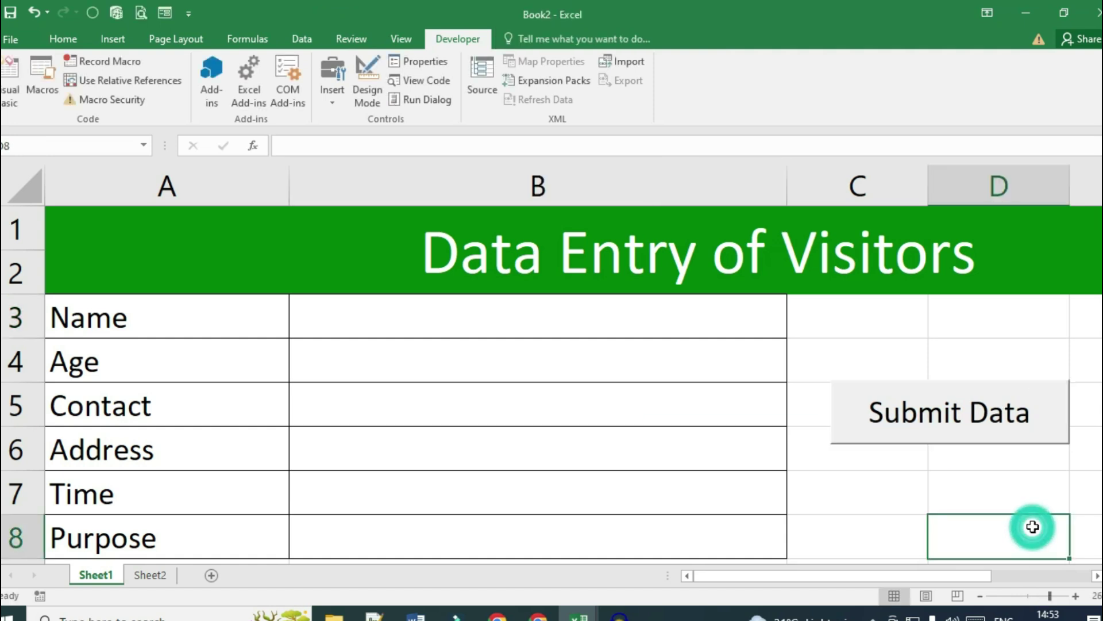
{"action": "left_click", "coordinate": [365, 316]}
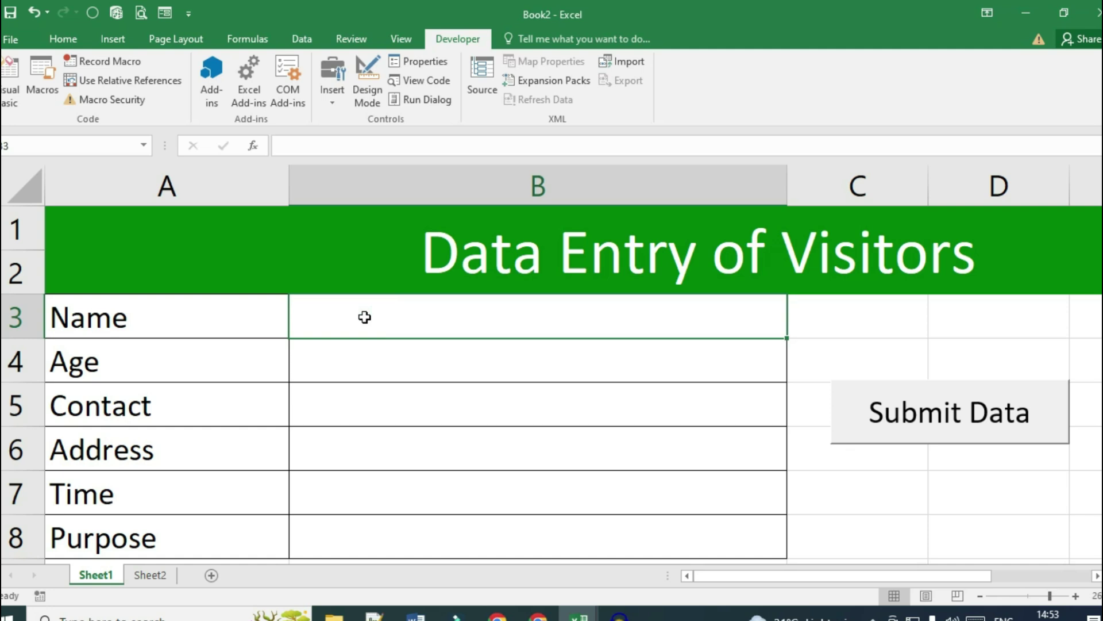
- Enter a third visitor into B3:B8: name, age 28, contact, address, 8:50 AM, Interview
{"action": "type", "text": "Sonu"}
{"action": "key", "text": "Return"}
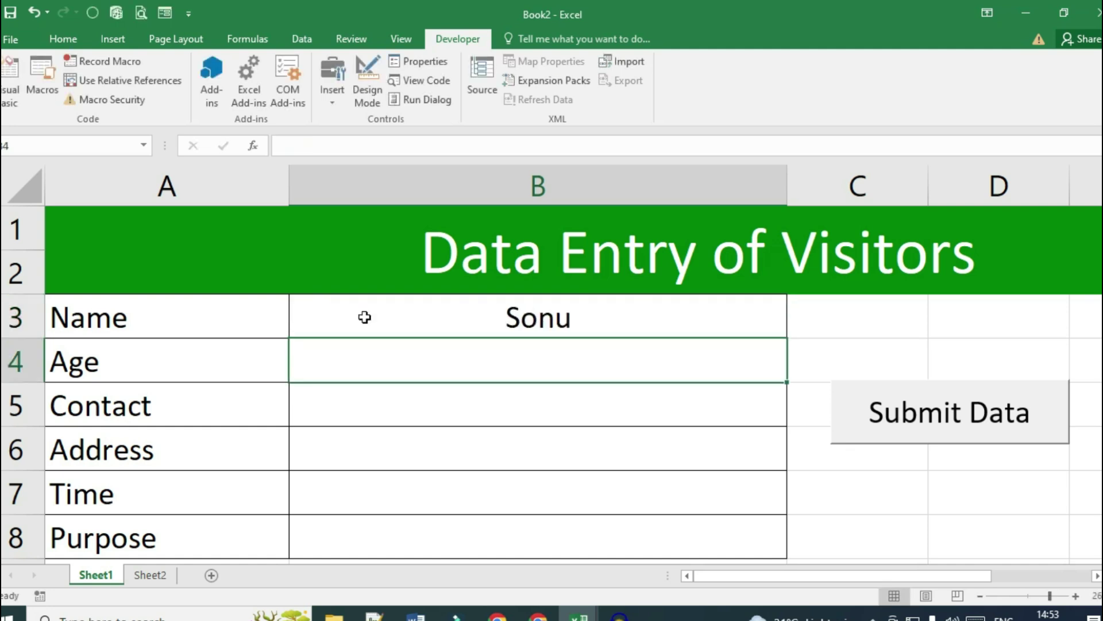
{"action": "type", "text": "28"}
{"action": "key", "text": "Return"}
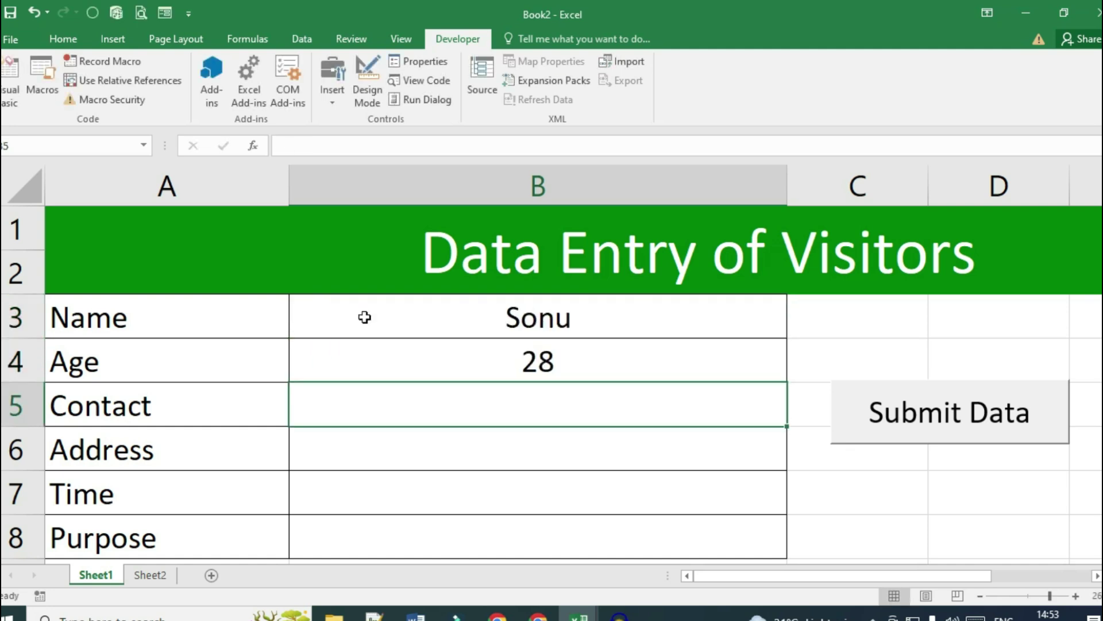
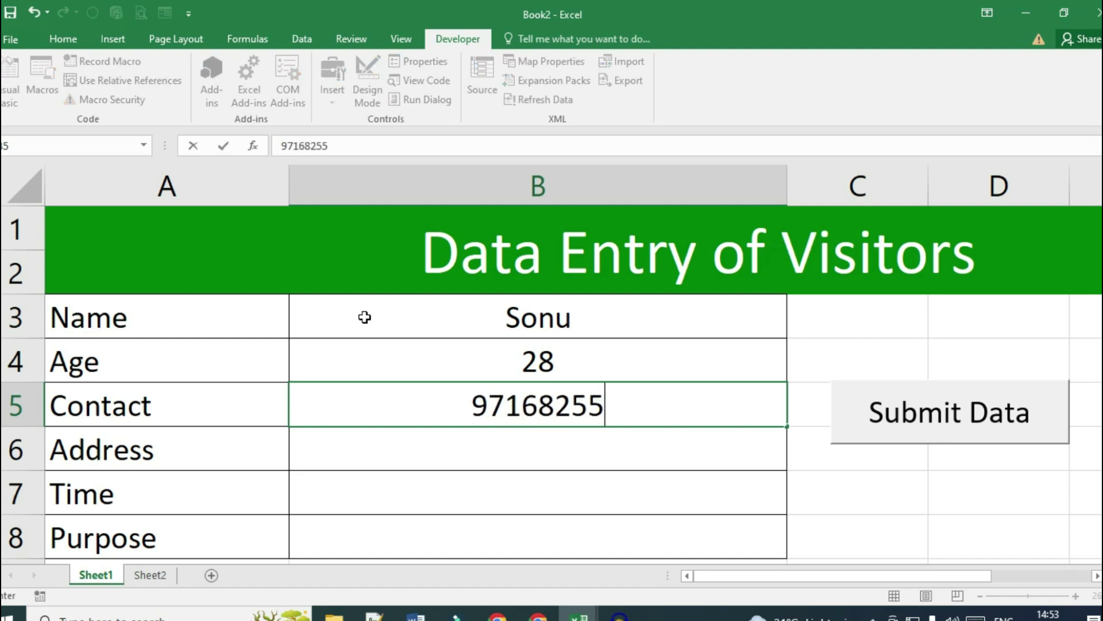
{"action": "key", "text": "Return"}
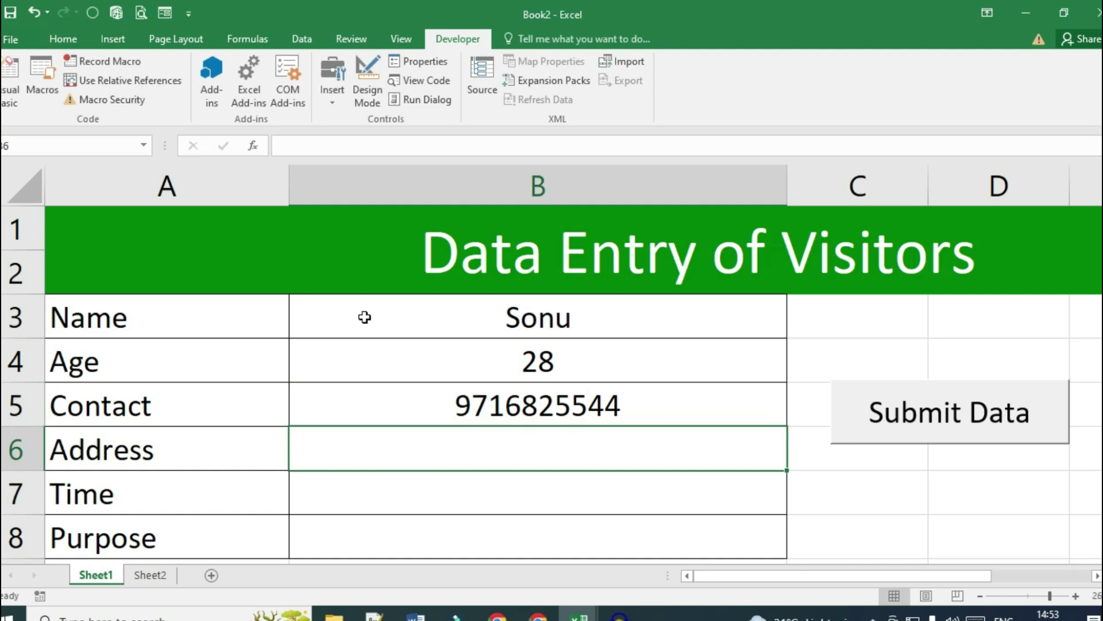
{"action": "type", "text": "Sector-"}
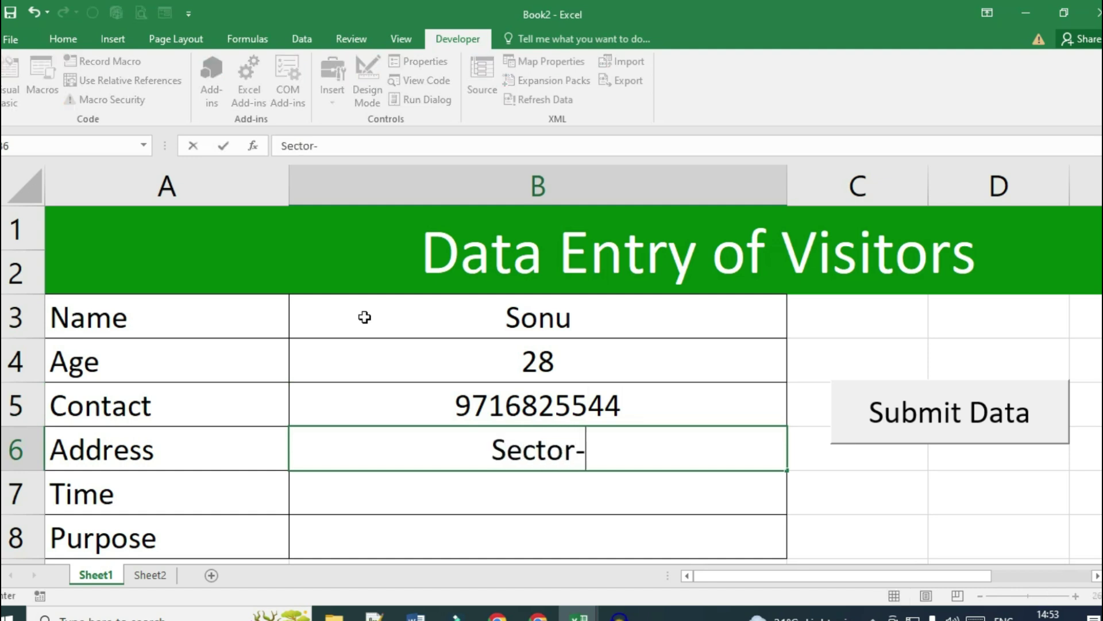
{"action": "type", "text": "58, Noida"}
{"action": "key", "text": "Return"}
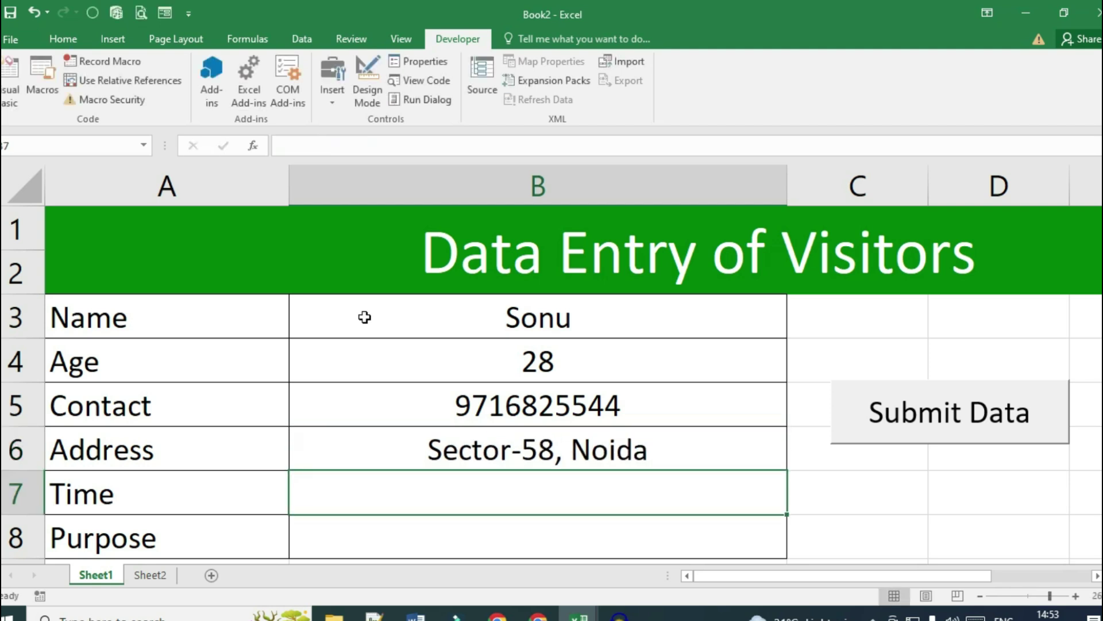
{"action": "type", "text": "8:"}
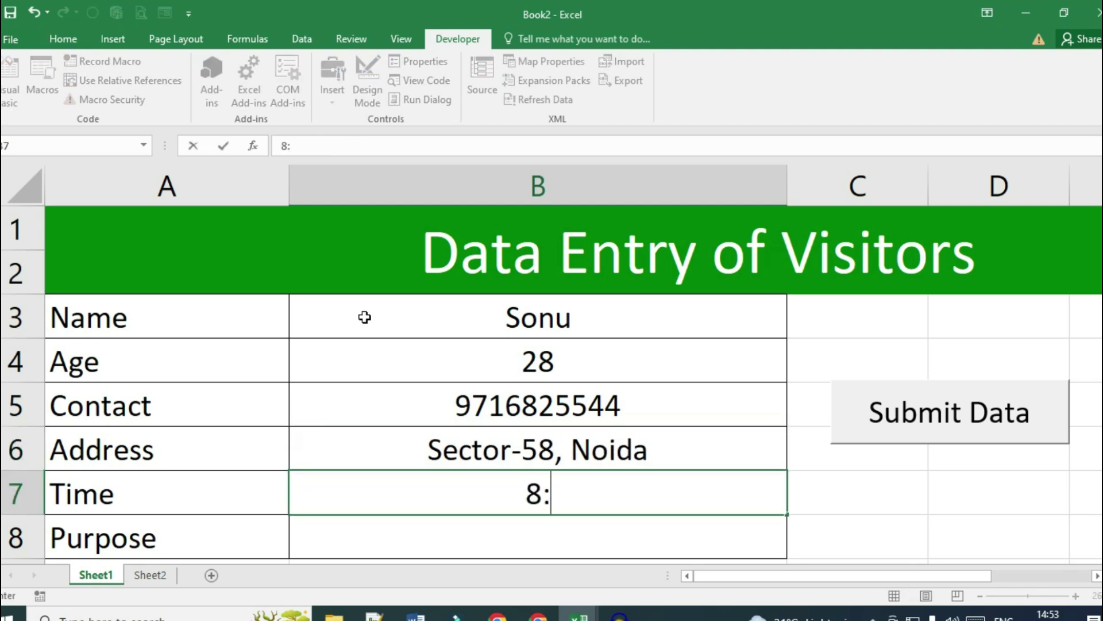
{"action": "type", "text": "50 AM"}
{"action": "key", "text": "Return"}
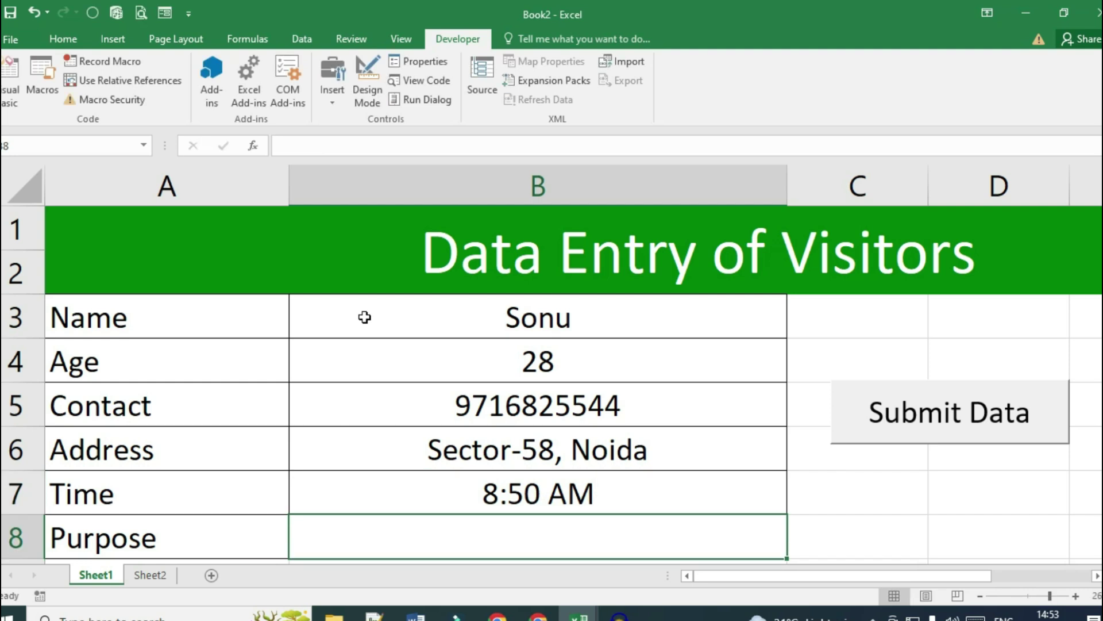
{"action": "type", "text": "Interview"}
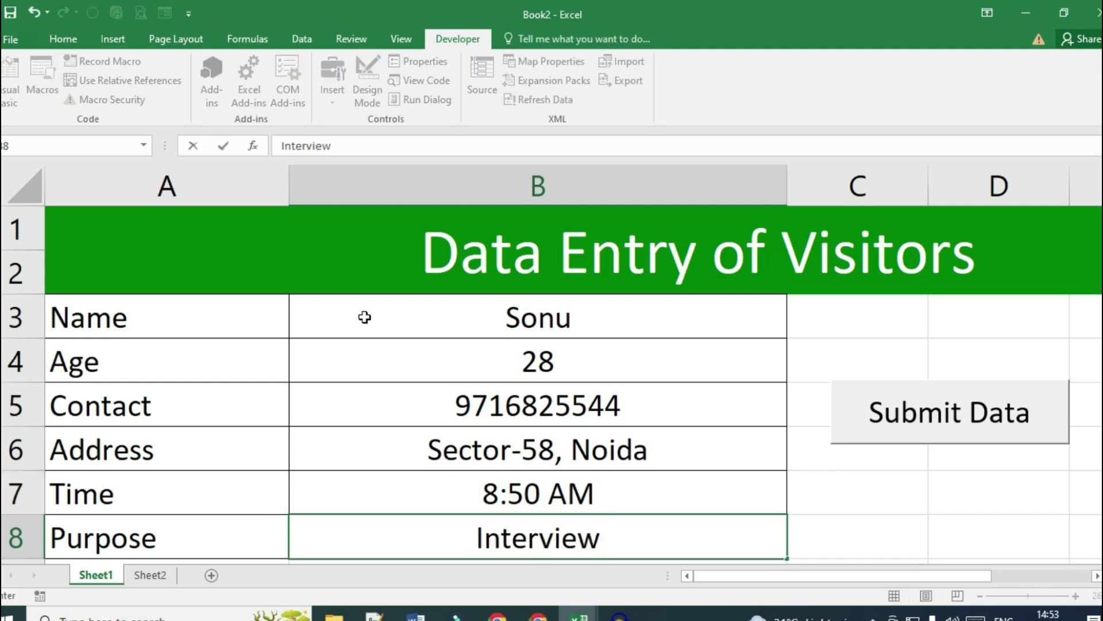
{"action": "key", "text": "Return"}
{"action": "scroll", "coordinate": [799, 373], "scroll_direction": "up", "scroll_amount": 1}
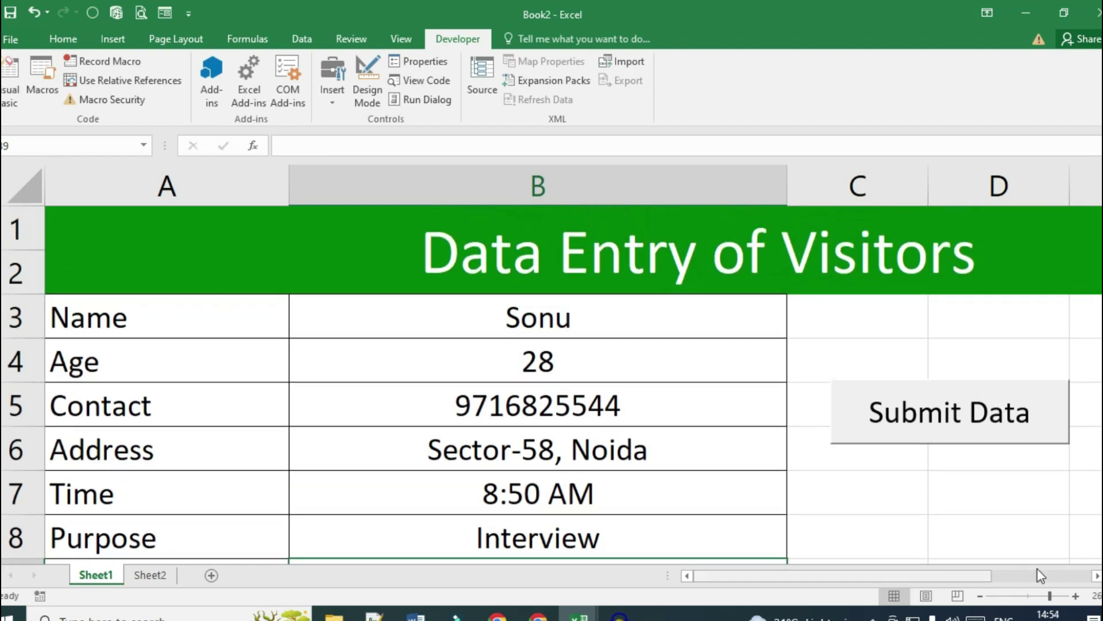
- Submit the third visitor via Submit Data and select Sheet2's header row A3:F3
{"action": "left_click", "coordinate": [983, 417]}
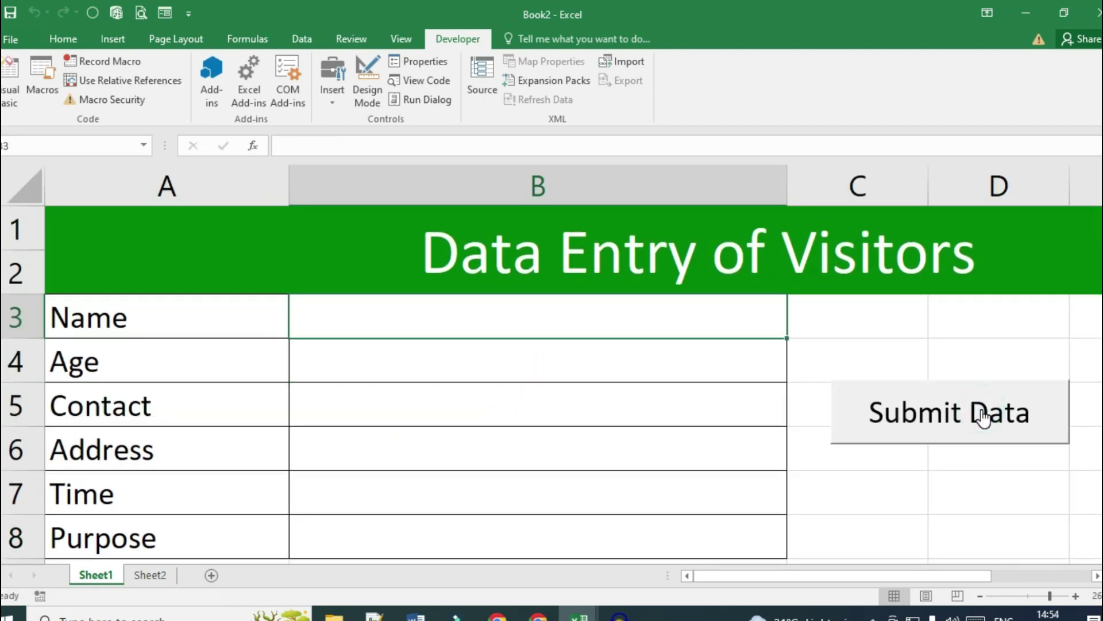
{"action": "left_click", "coordinate": [144, 577]}
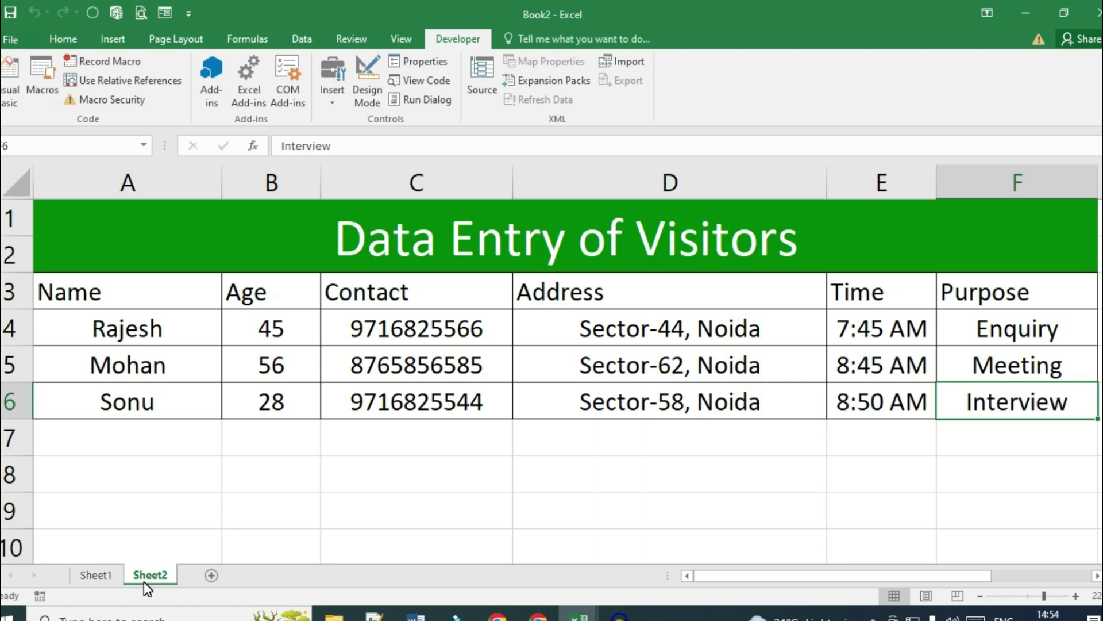
{"action": "left_click_drag", "start_coordinate": [91, 290], "coordinate": [1006, 292]}
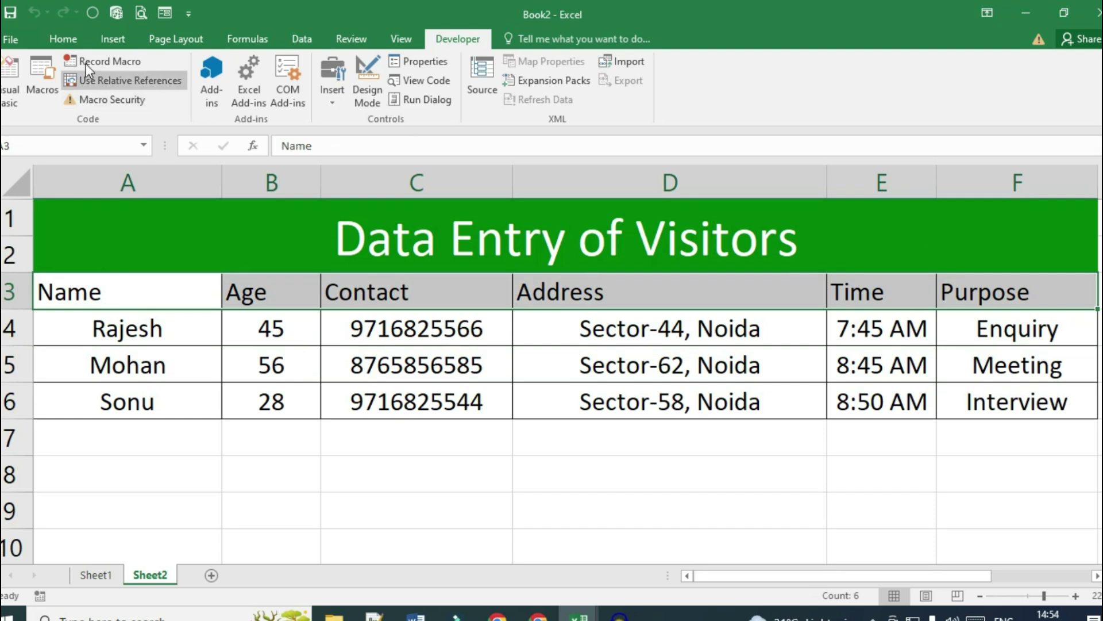
- Make the header row centered, bold and filled yellow
{"action": "left_click", "coordinate": [64, 39]}
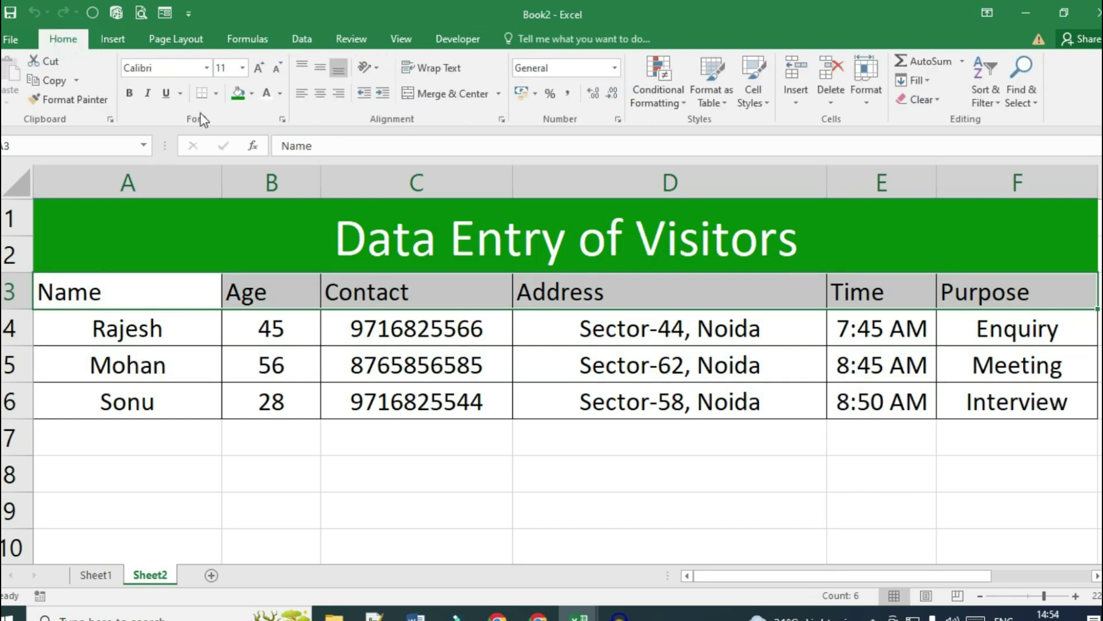
{"action": "left_click", "coordinate": [321, 94]}
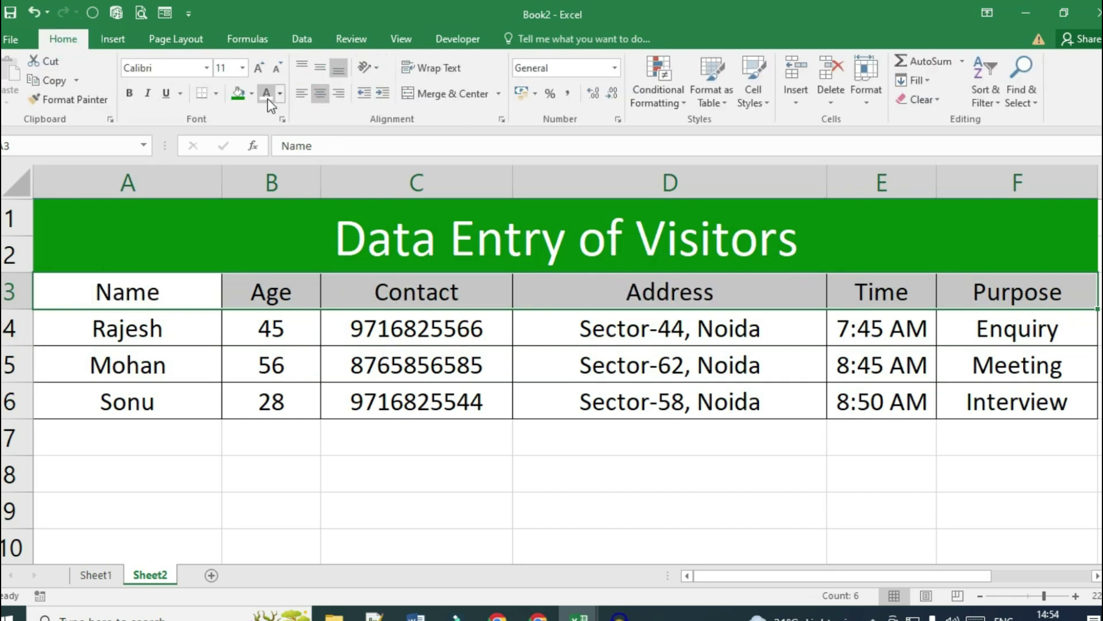
{"action": "left_click", "coordinate": [252, 94]}
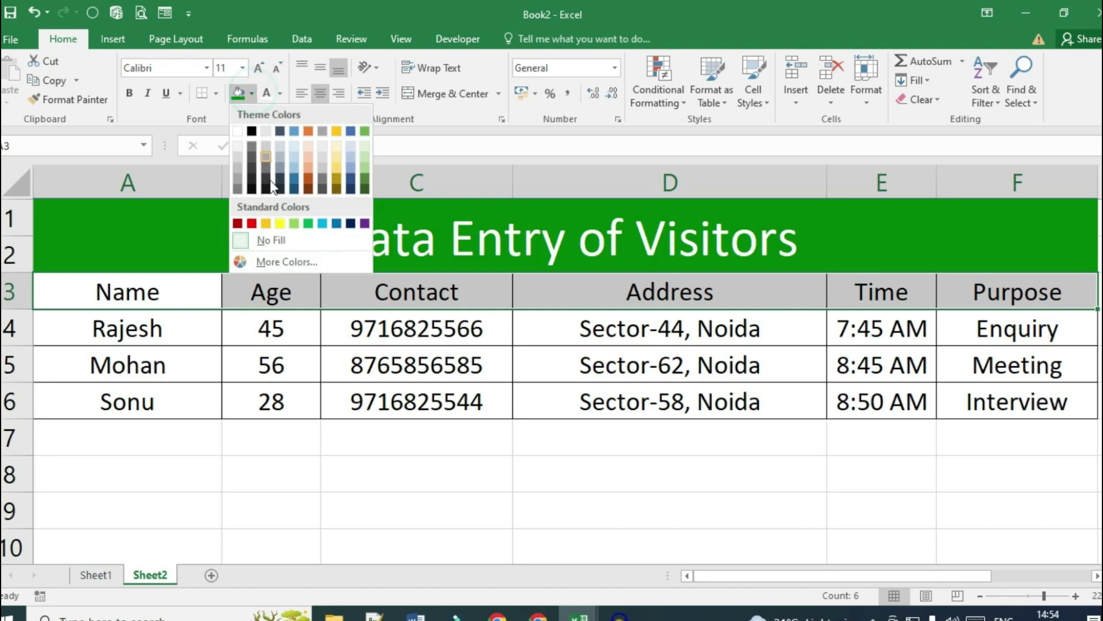
{"action": "left_click", "coordinate": [280, 224]}
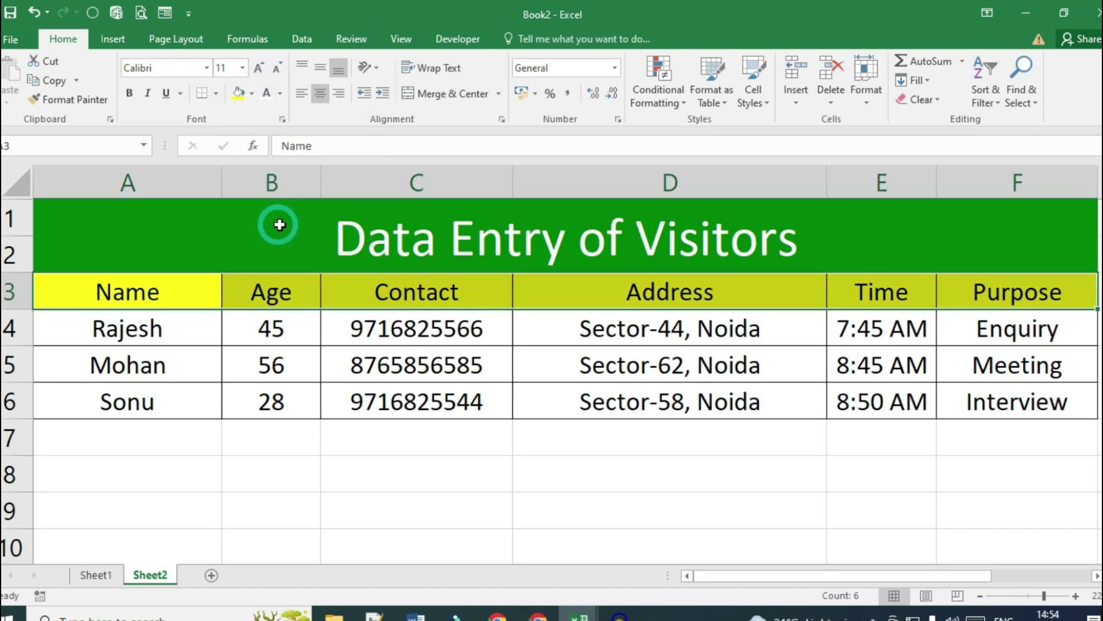
{"action": "left_click", "coordinate": [132, 94]}
{"action": "left_click", "coordinate": [407, 488]}
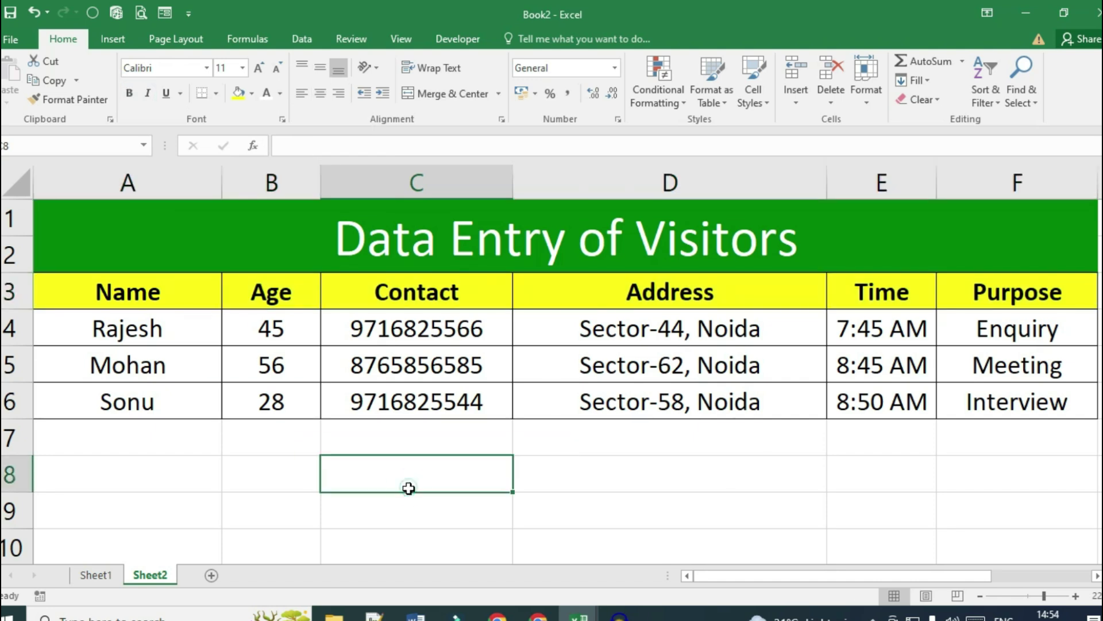